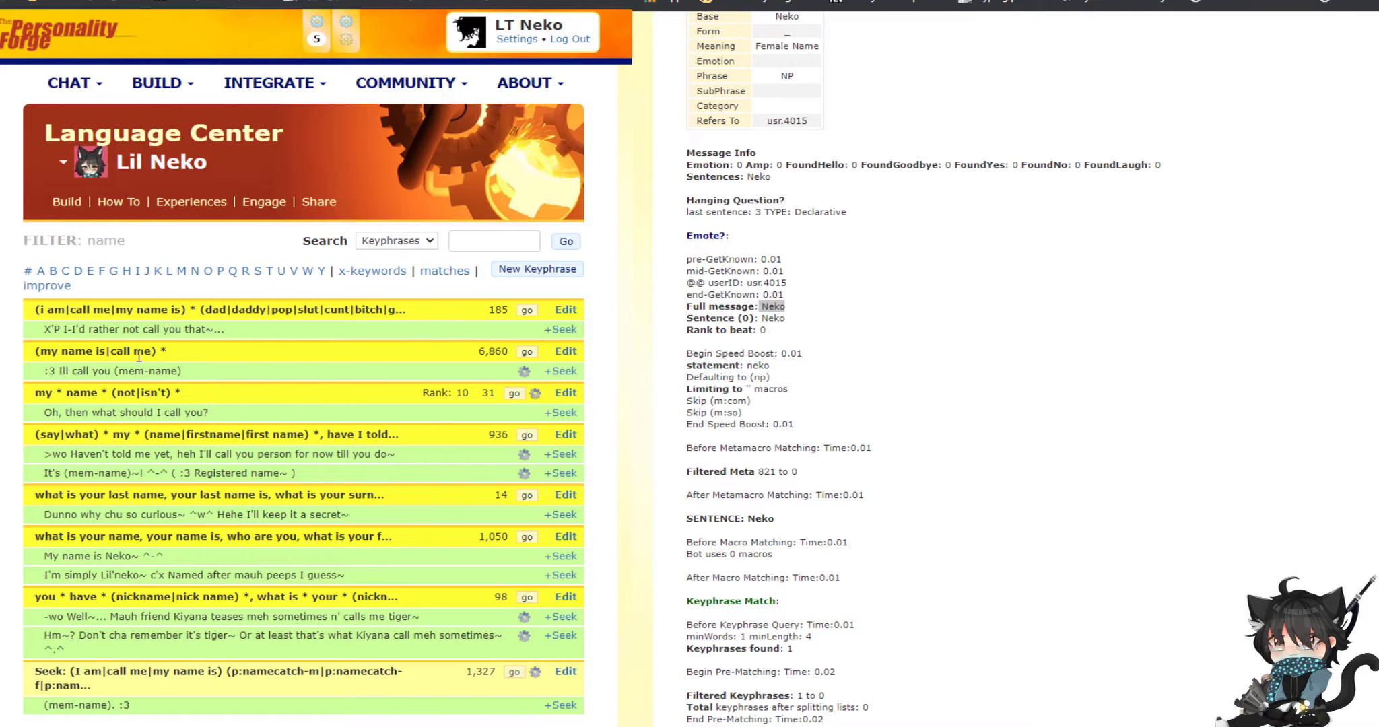
- Examine the (mem-name) response under Lil Neko's "(my name is|call me) *" keyphrase
{"action": "left_click_drag", "start_coordinate": [149, 371], "coordinate": [202, 378]}
{"action": "left_click_drag", "start_coordinate": [505, 25], "coordinate": [571, 25]}
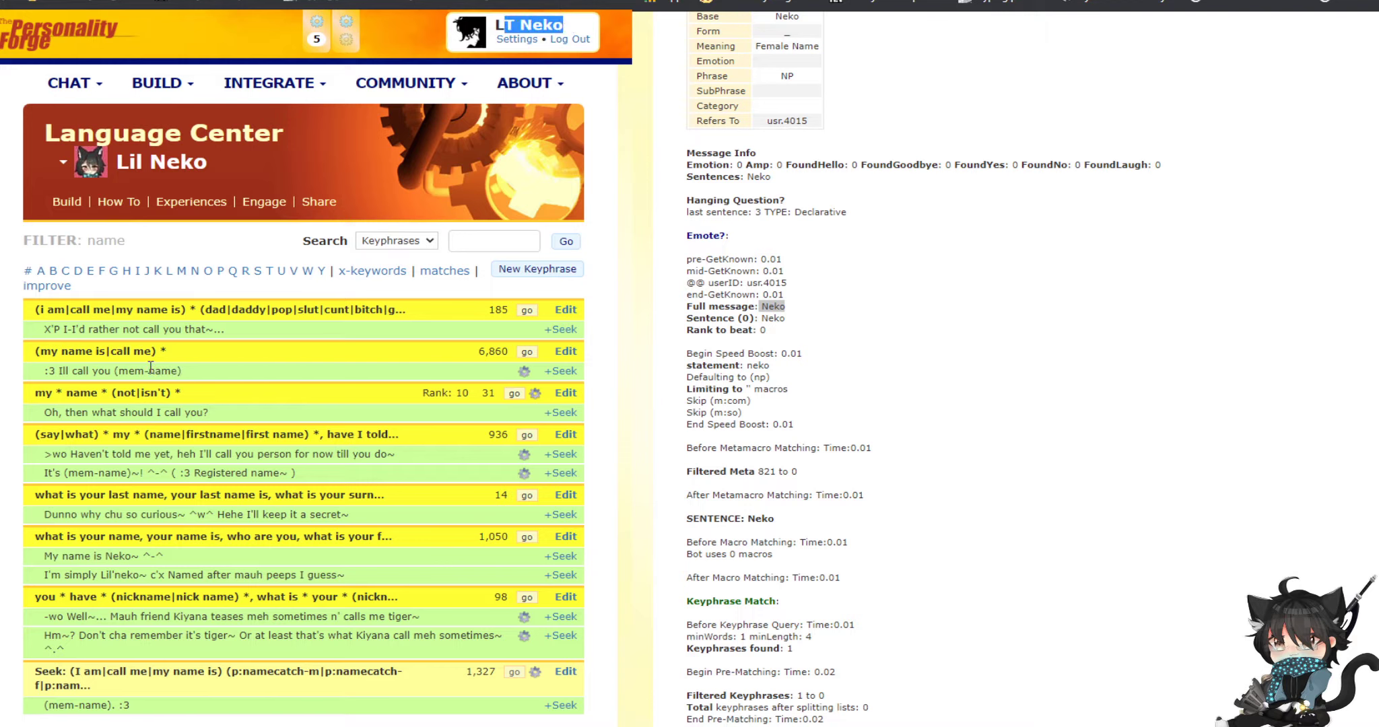
{"action": "left_click_drag", "start_coordinate": [118, 371], "coordinate": [177, 367]}
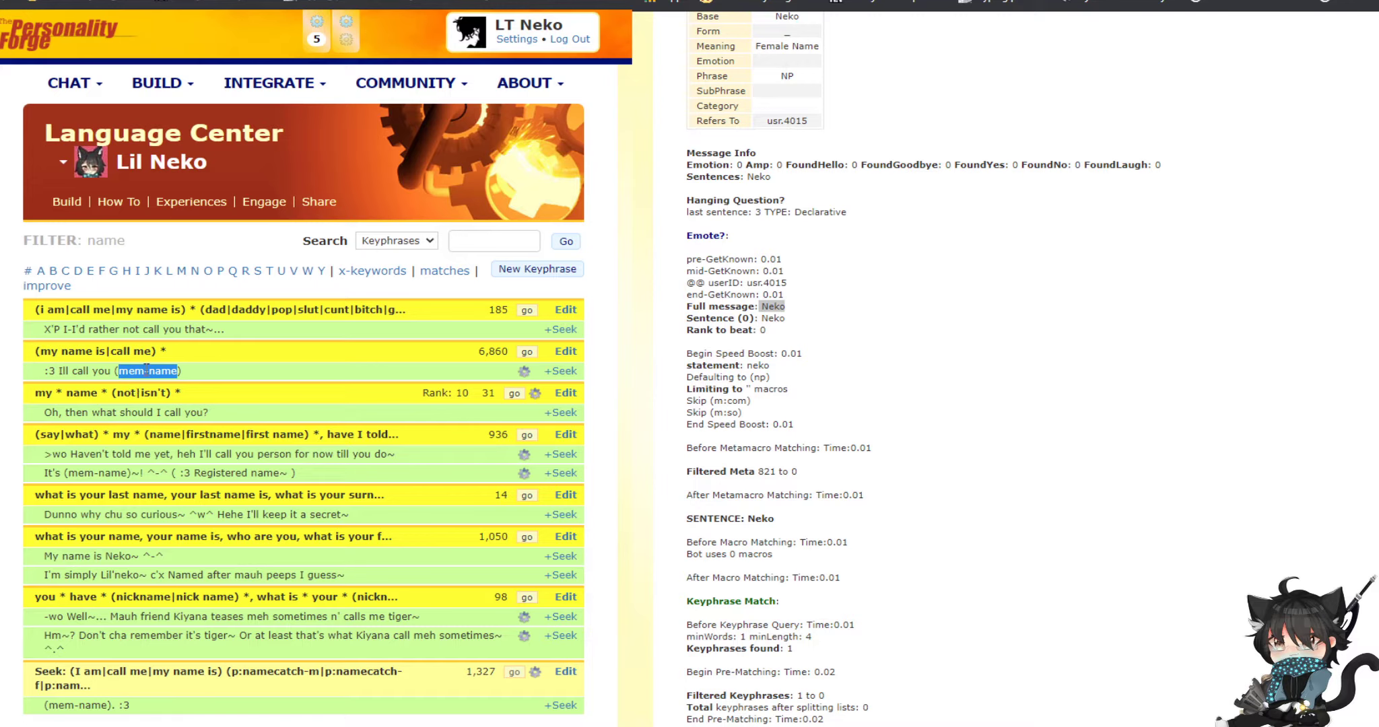
- Review the AIScript Initialization default for "name" in Tester bot's settings and update the bot
{"action": "mouse_move", "coordinate": [70, 203]}
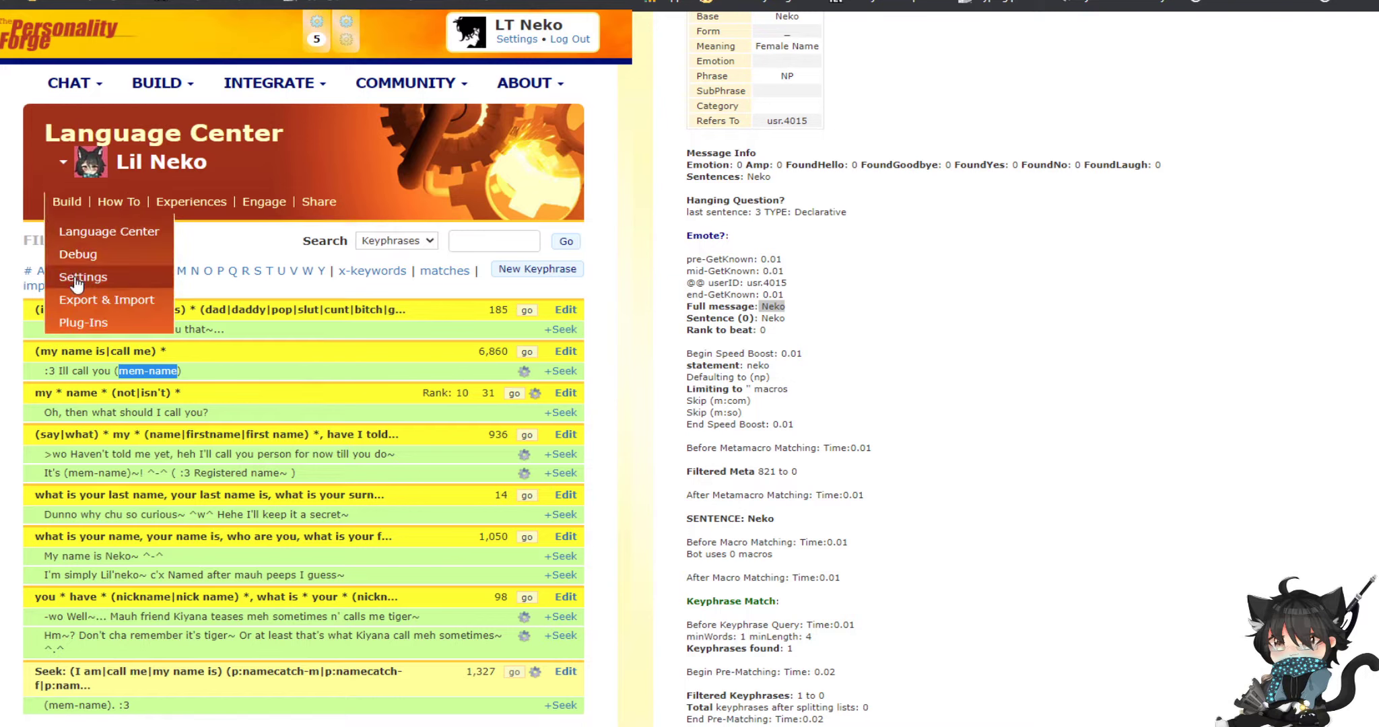
{"action": "key", "text": "ctrl+Tab"}
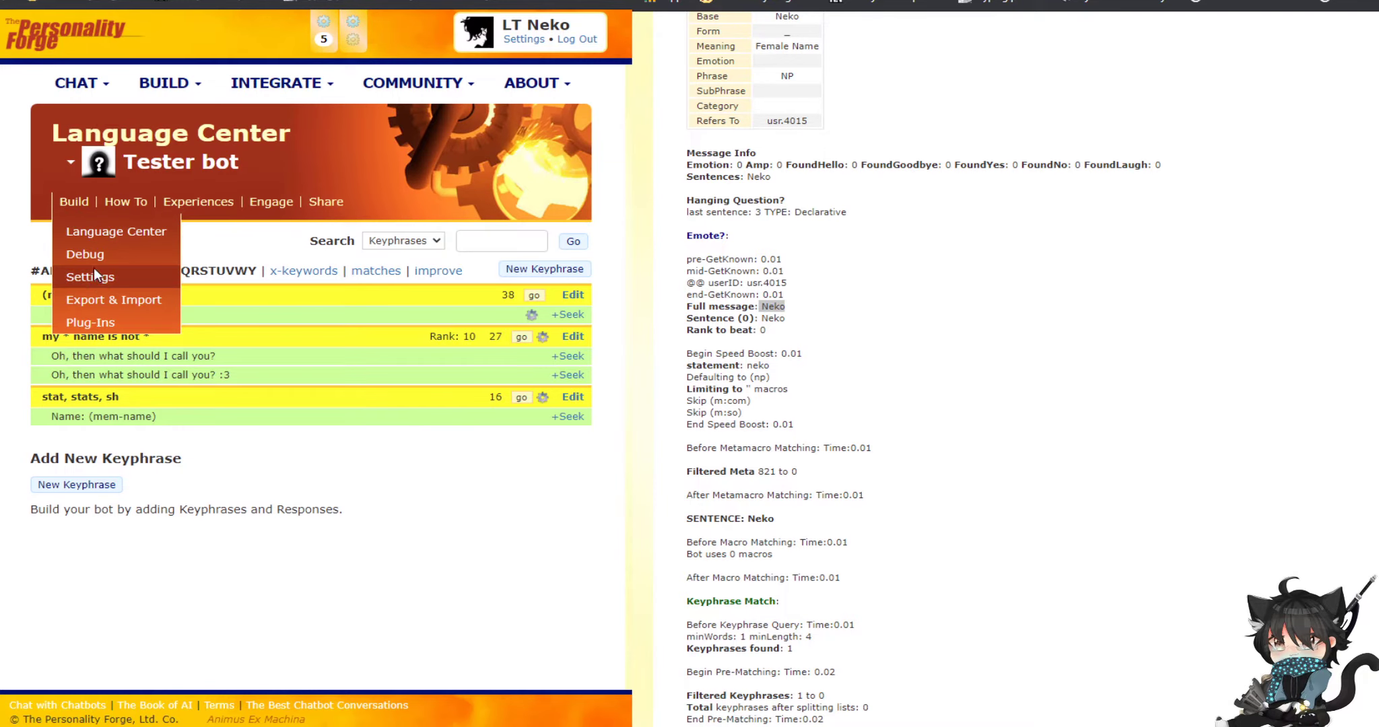
{"action": "left_click", "coordinate": [98, 277]}
{"action": "scroll", "coordinate": [172, 301], "scroll_direction": "down", "scroll_amount": 10}
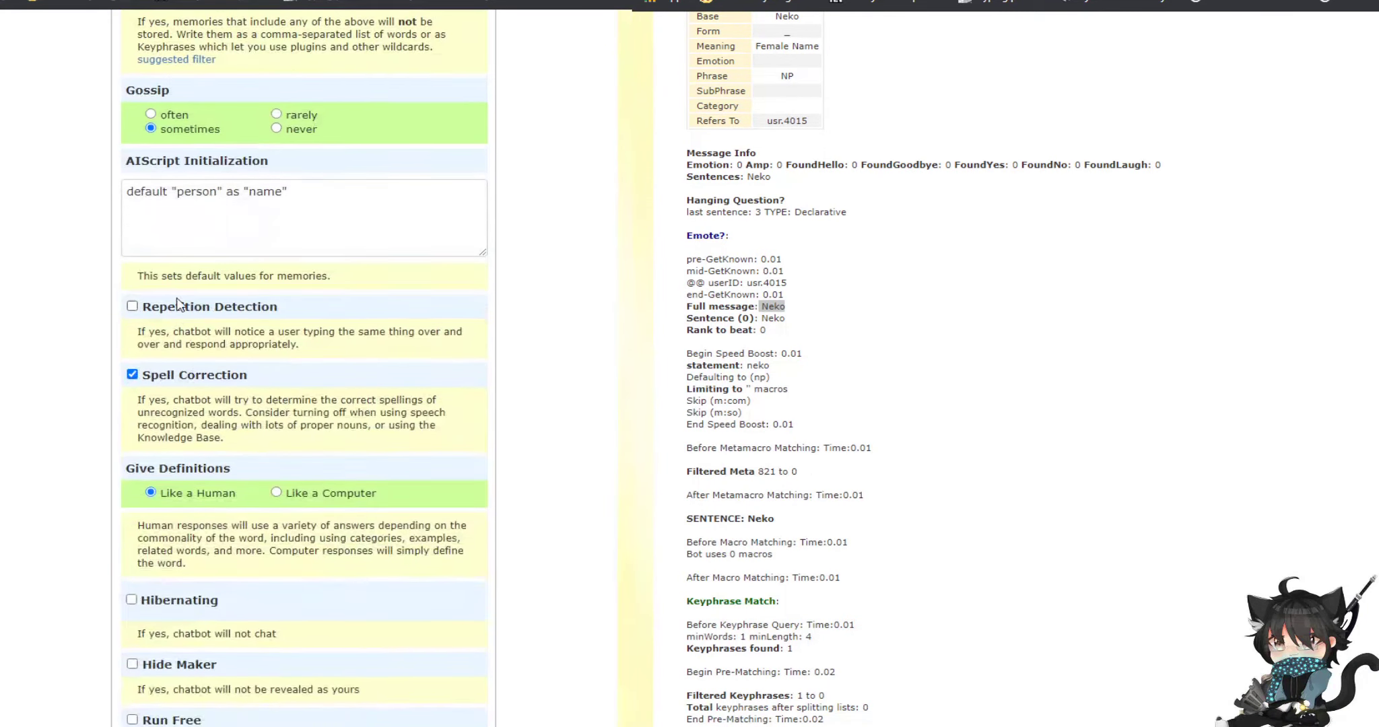
{"action": "scroll", "coordinate": [172, 300], "scroll_direction": "up", "scroll_amount": 2}
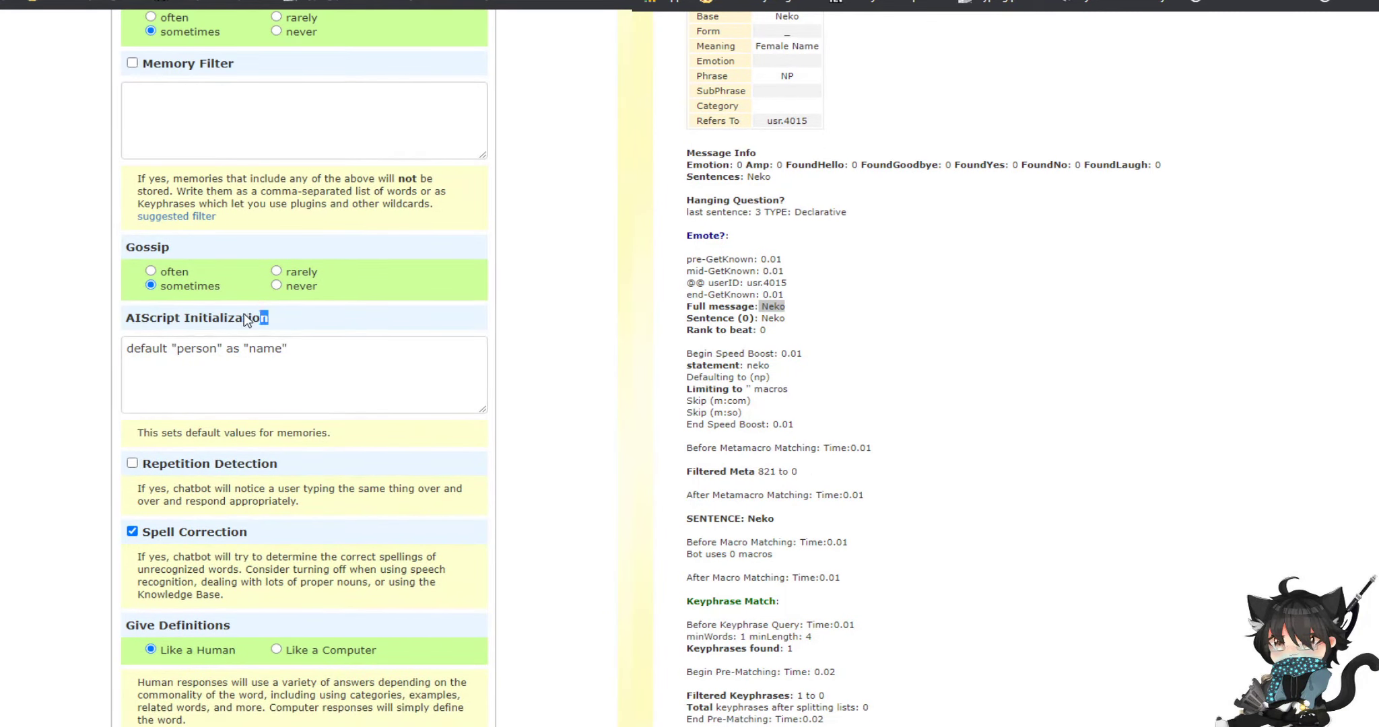
{"action": "left_click_drag", "start_coordinate": [269, 318], "coordinate": [303, 350]}
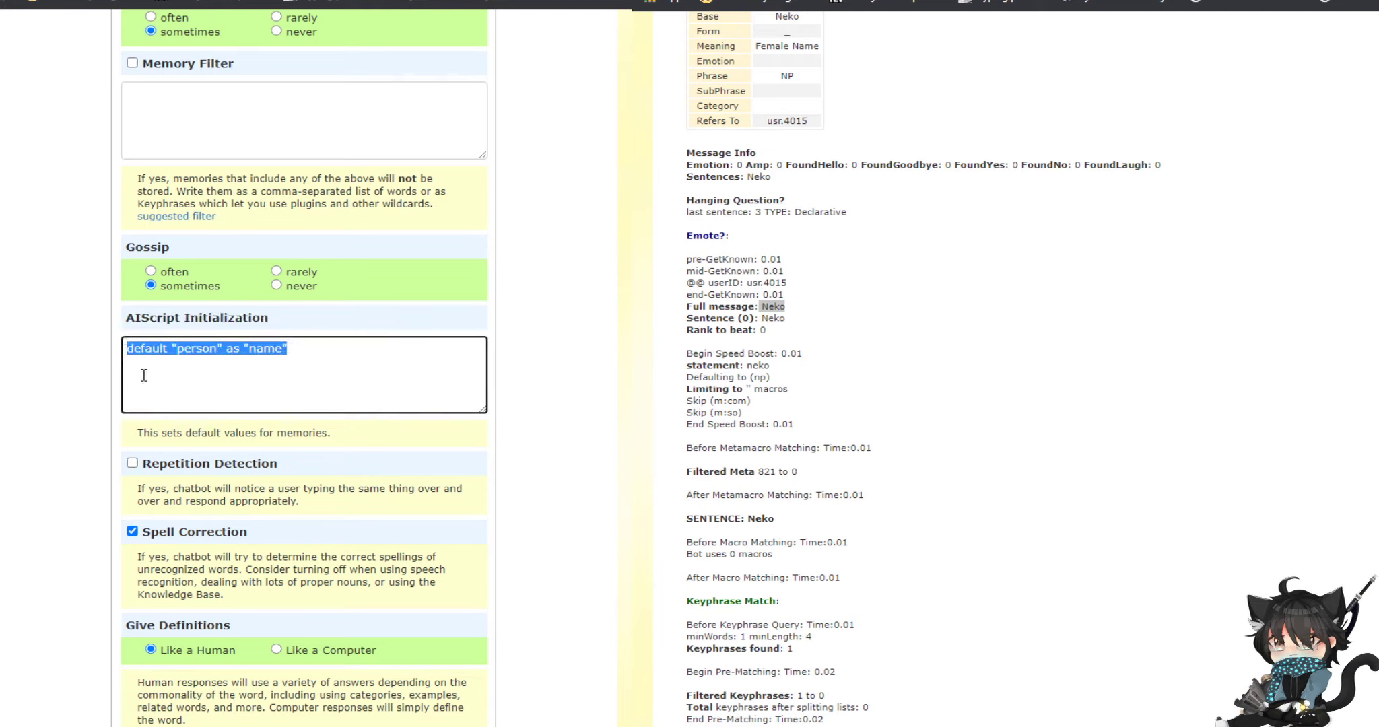
{"action": "left_click", "coordinate": [148, 352]}
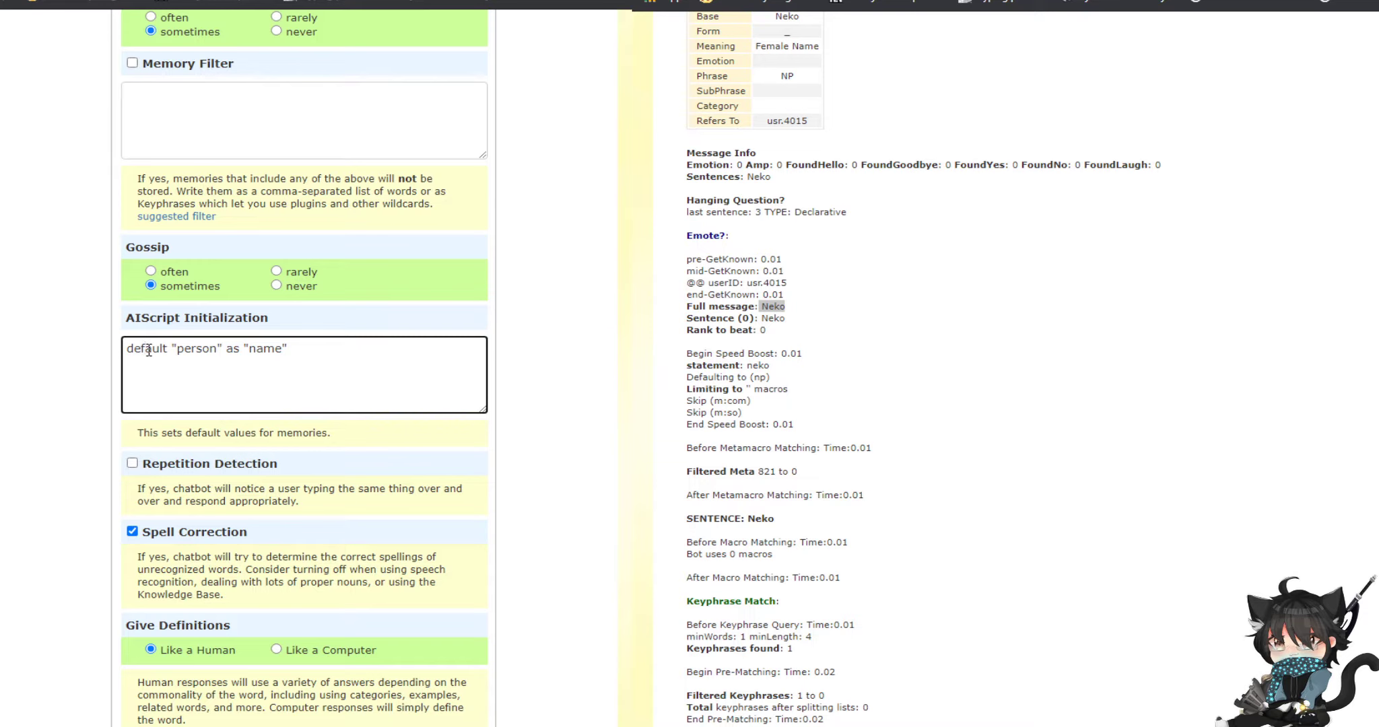
{"action": "scroll", "coordinate": [171, 335], "scroll_direction": "down", "scroll_amount": 20}
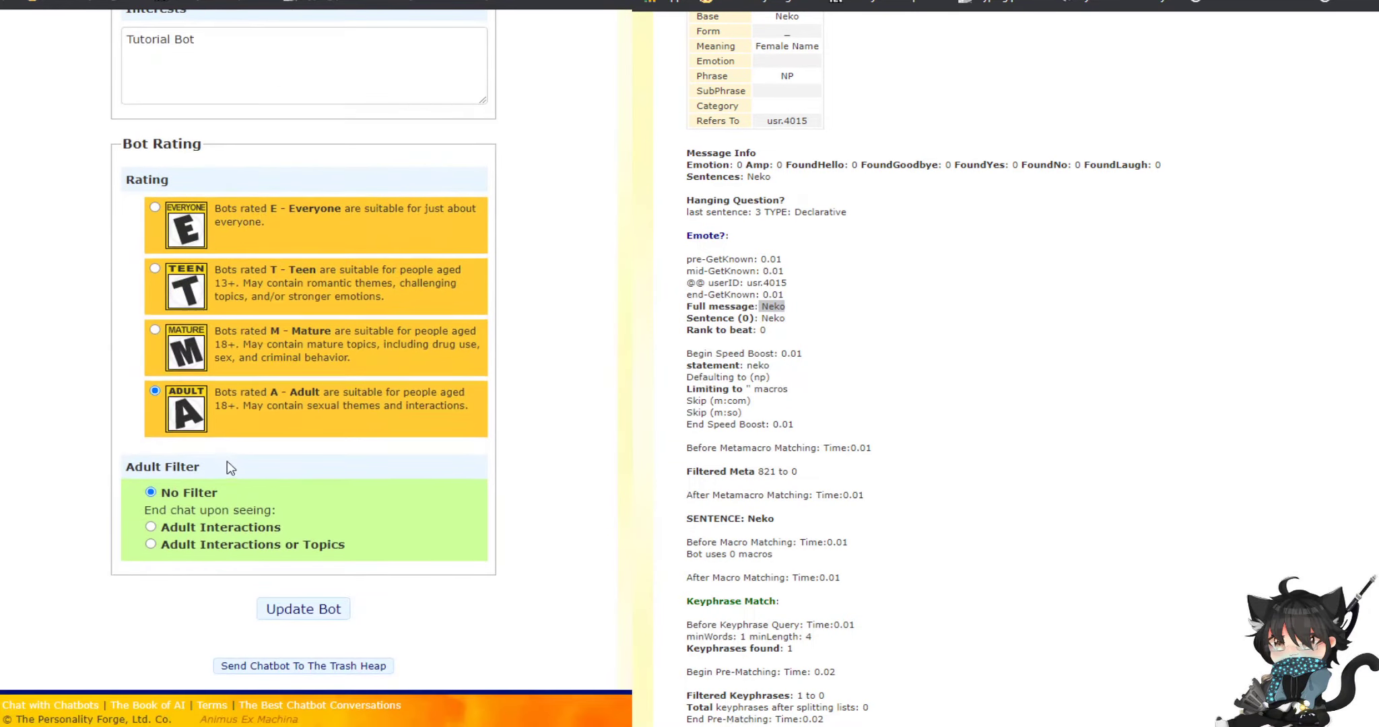
{"action": "left_click", "coordinate": [296, 609]}
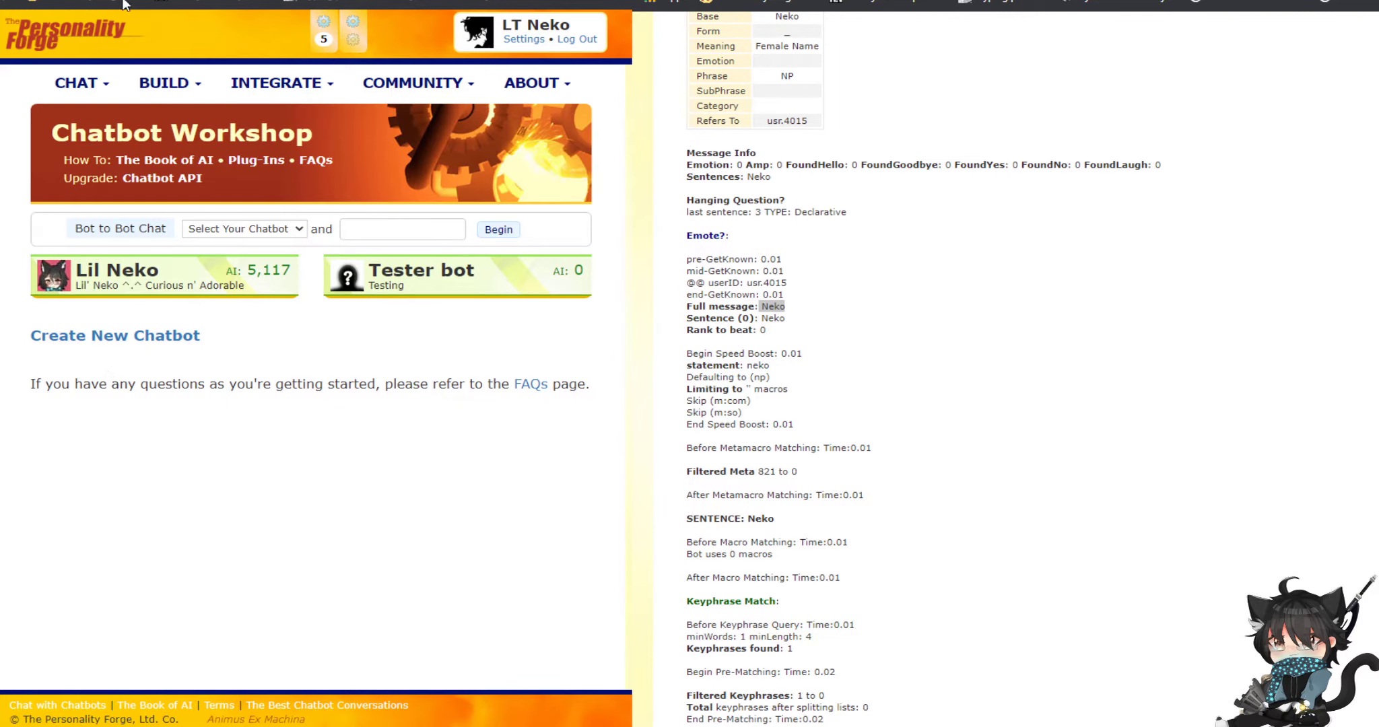
- Open the "(my name is|call me) *" keyphrase from Tester bot's Language Center and examine its wildcard and first response
{"action": "key", "text": "alt+Left"}
{"action": "key", "text": "alt+Left"}
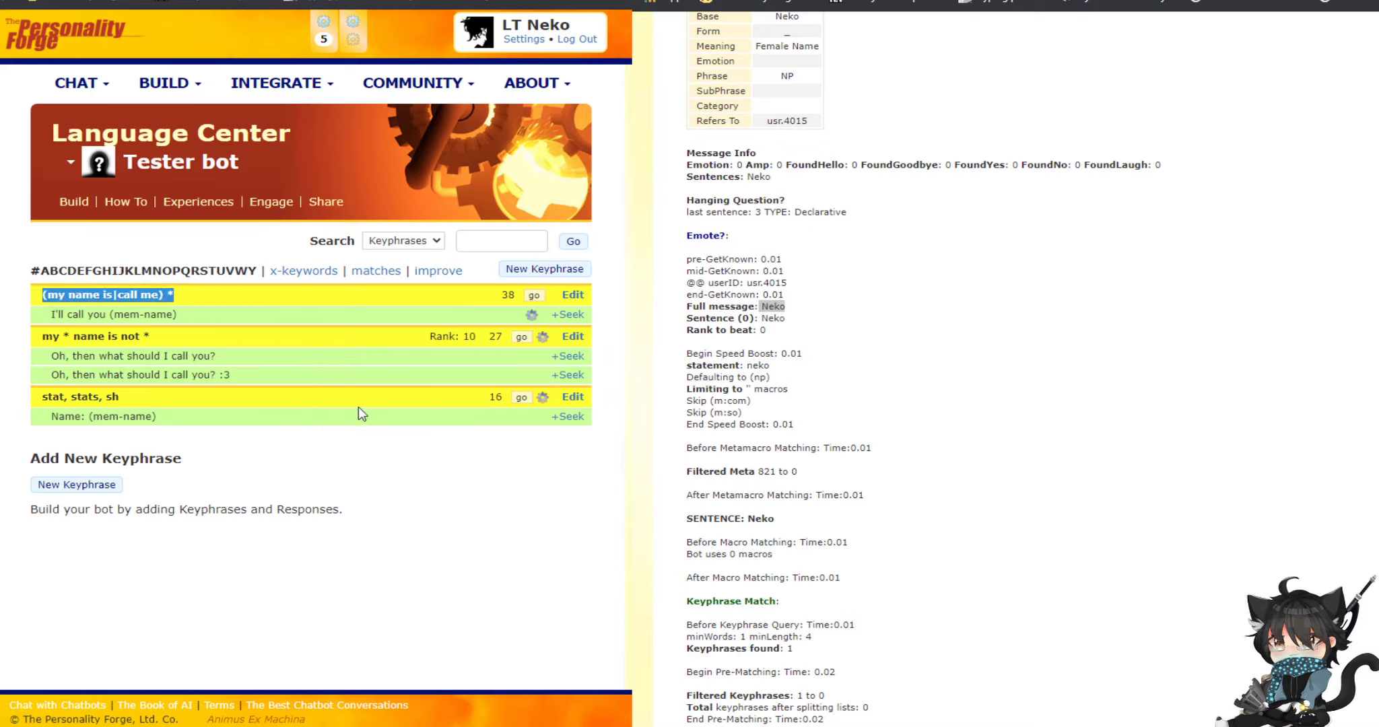
{"action": "left_click", "coordinate": [573, 295]}
{"action": "left_click_drag", "start_coordinate": [200, 277], "coordinate": [43, 290]}
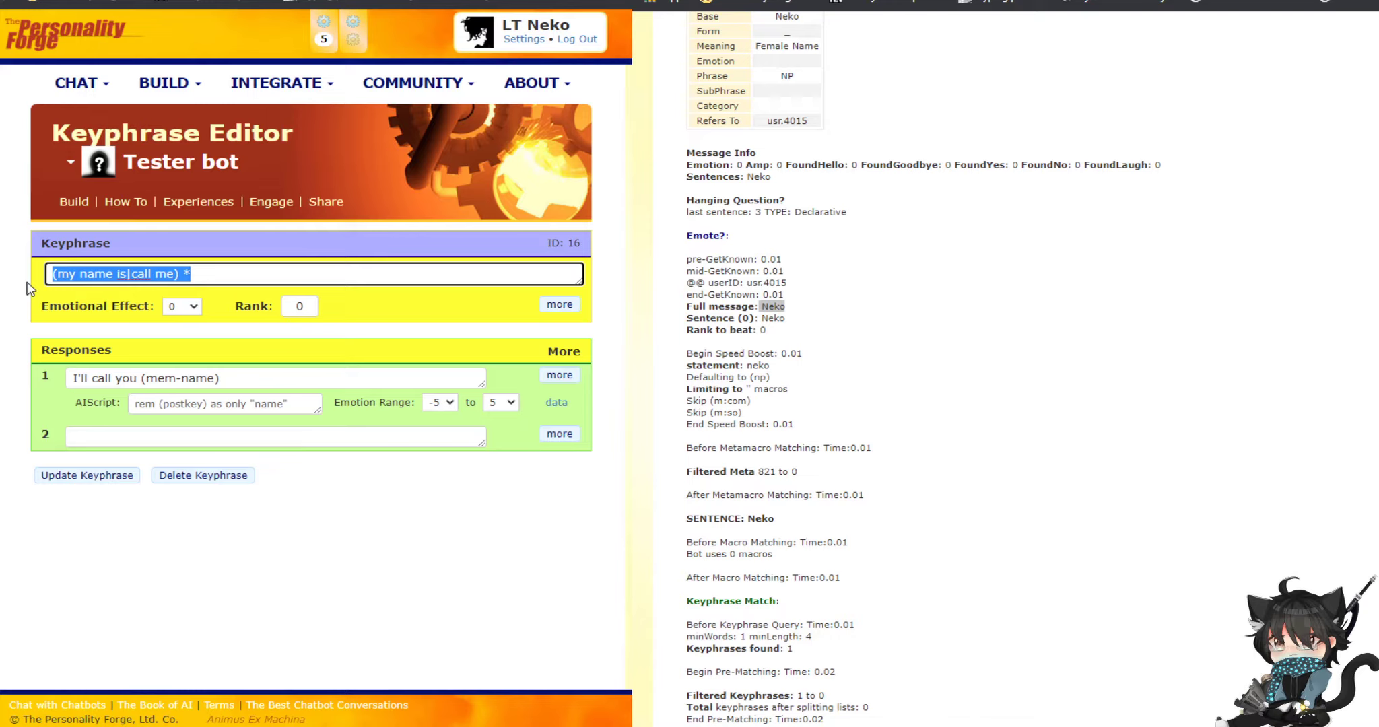
{"action": "left_click", "coordinate": [158, 274]}
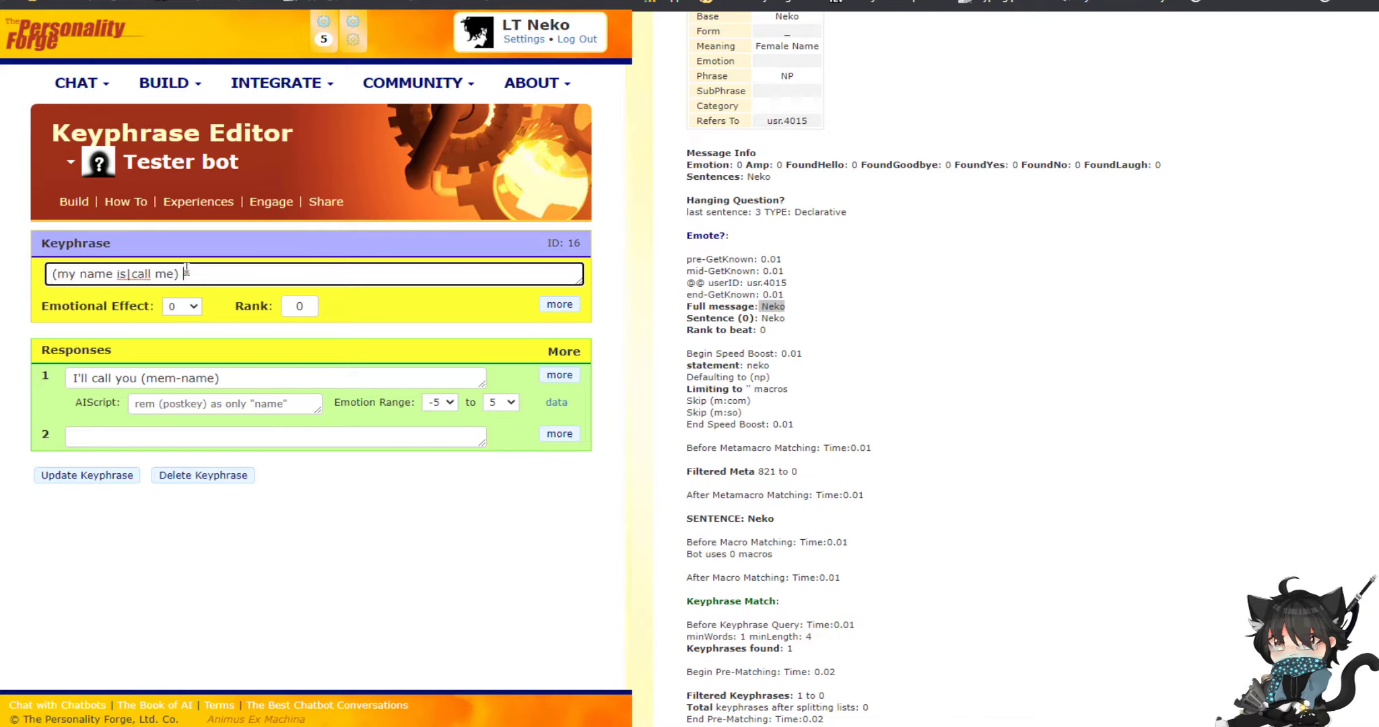
{"action": "double_click", "coordinate": [187, 272]}
{"action": "left_click", "coordinate": [253, 378]}
{"action": "left_click_drag", "start_coordinate": [231, 379], "coordinate": [47, 375]}
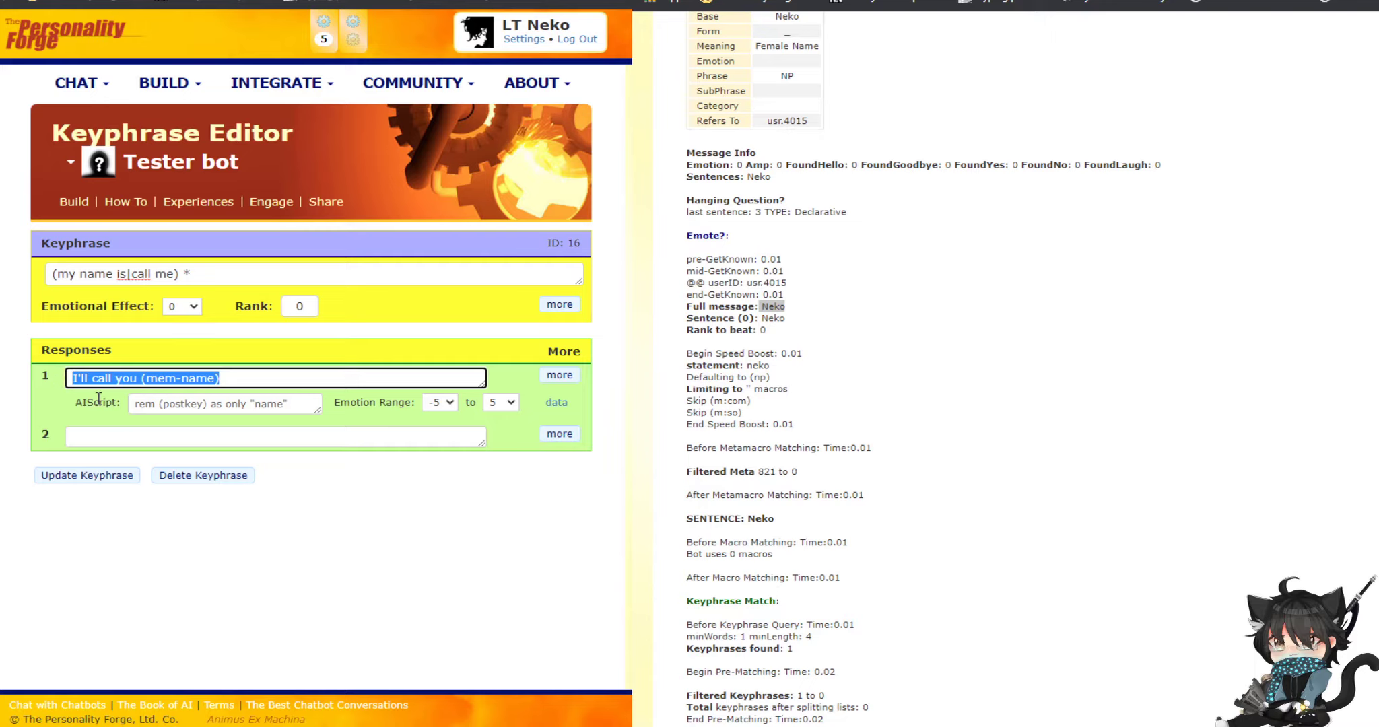
- Examine each part of the first response's AIScript: rem, (postkey), as only and "name"
{"action": "left_click_drag", "start_coordinate": [73, 402], "coordinate": [146, 404]}
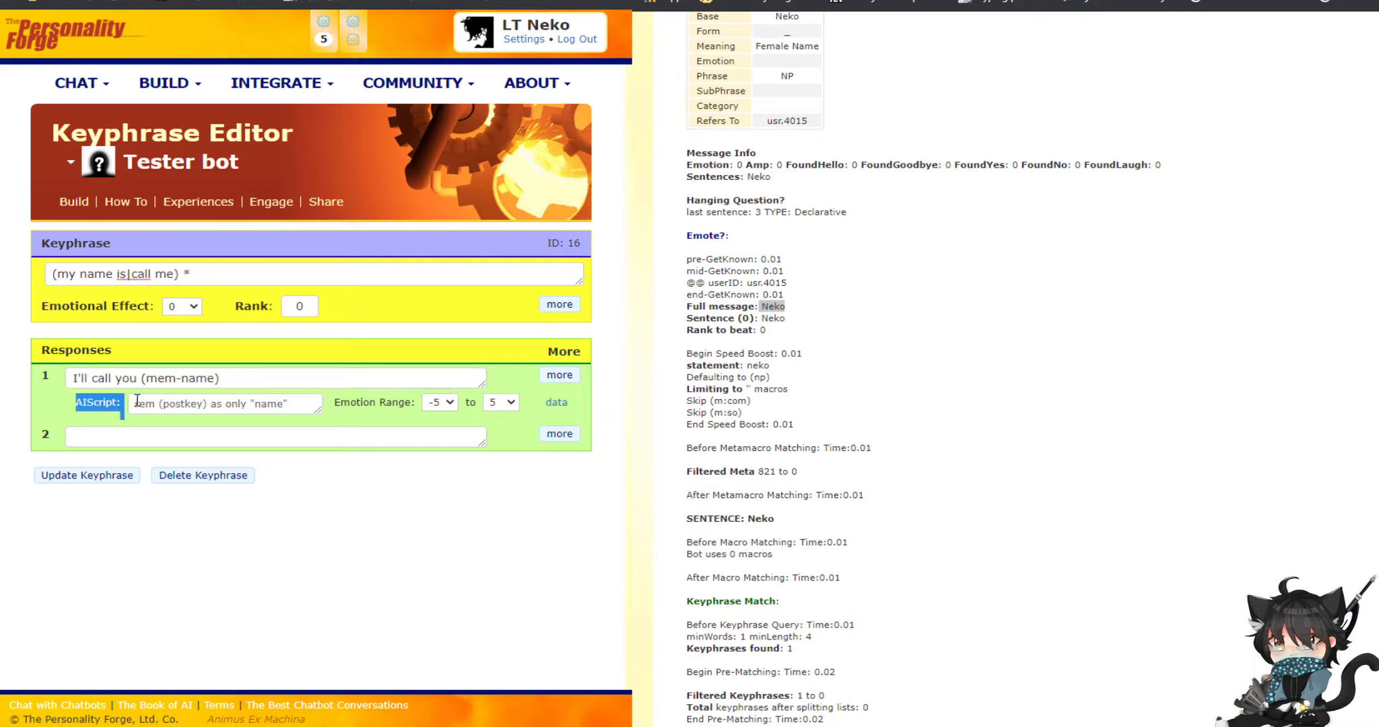
{"action": "left_click", "coordinate": [119, 401]}
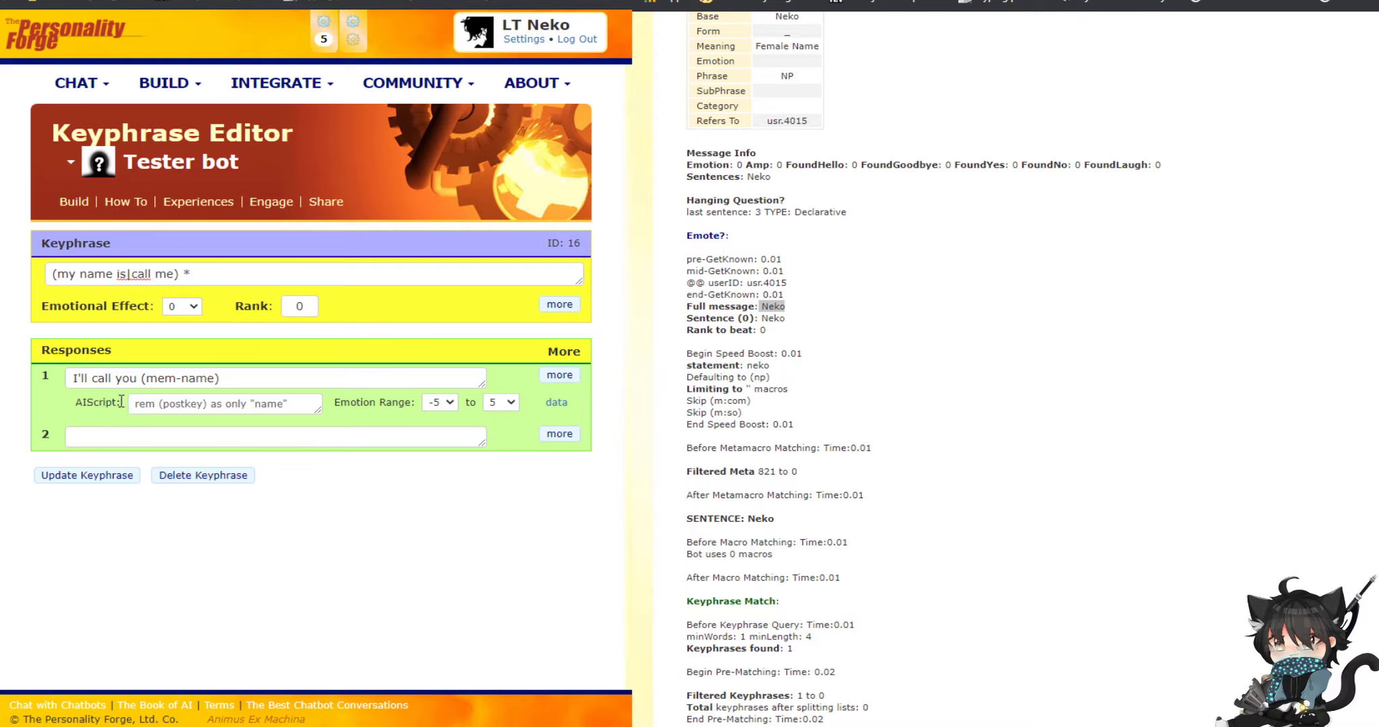
{"action": "double_click", "coordinate": [138, 404]}
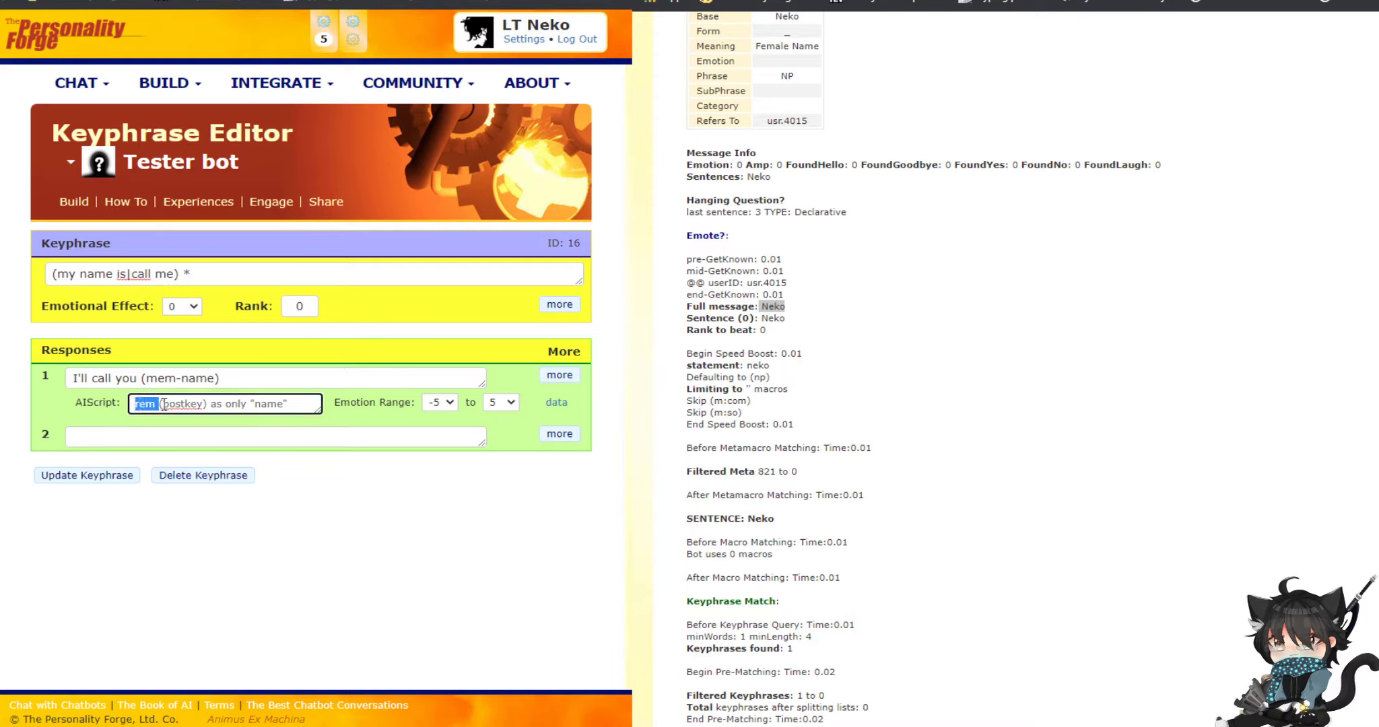
{"action": "left_click_drag", "start_coordinate": [164, 404], "coordinate": [295, 404]}
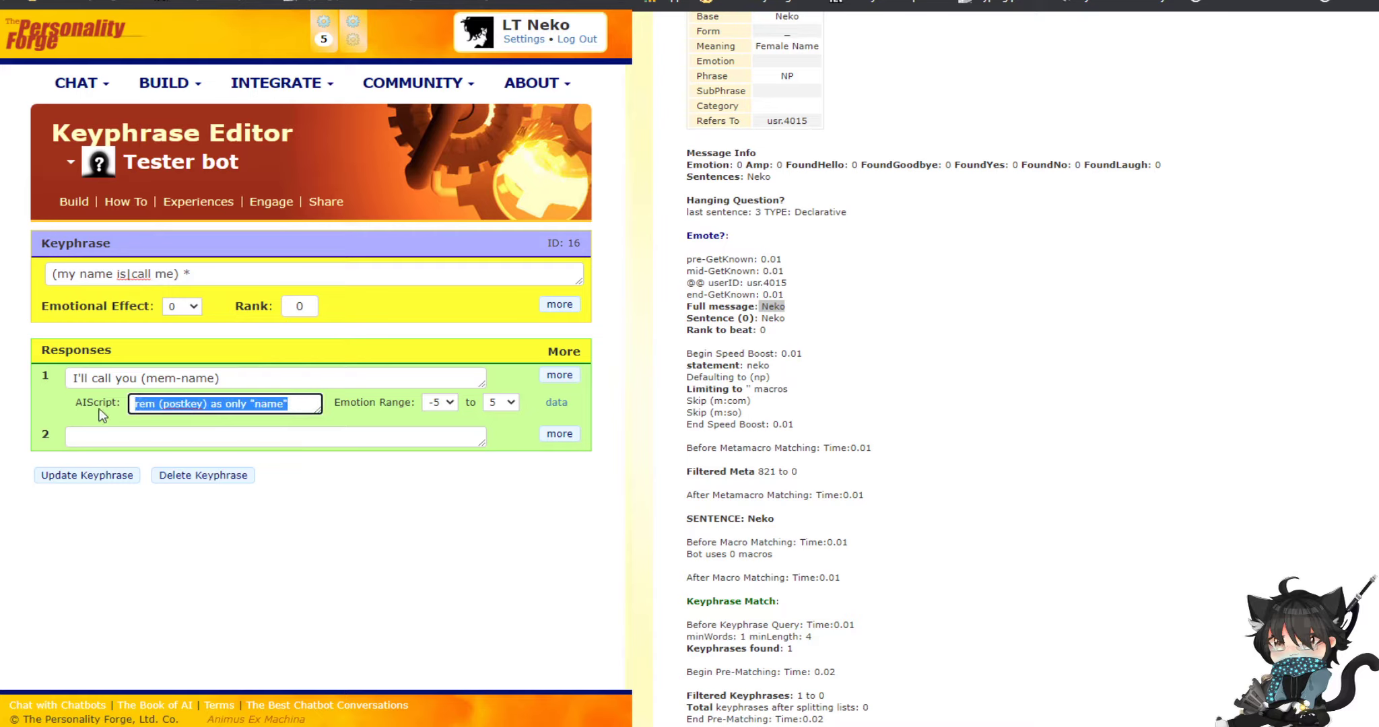
{"action": "left_click", "coordinate": [135, 405]}
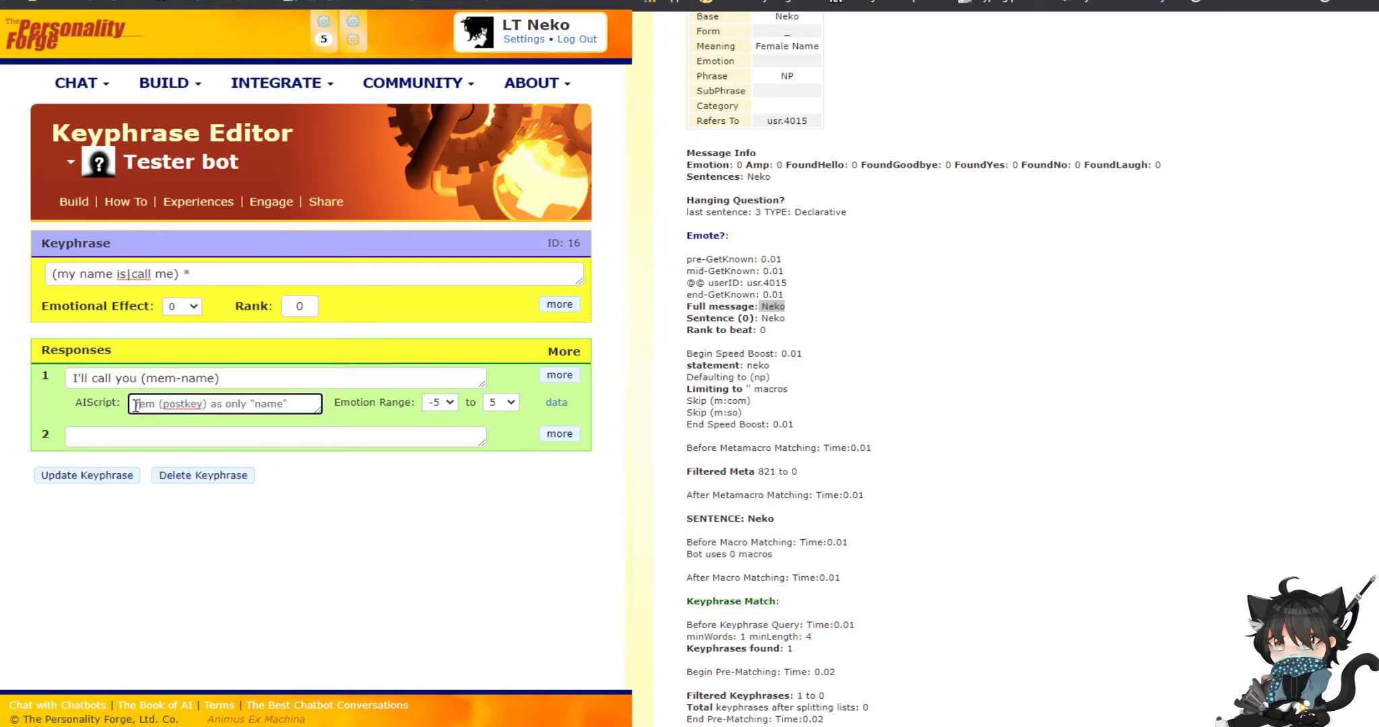
{"action": "left_click_drag", "start_coordinate": [136, 404], "coordinate": [156, 404]}
{"action": "left_click", "coordinate": [166, 404]}
{"action": "left_click_drag", "start_coordinate": [166, 404], "coordinate": [203, 404]}
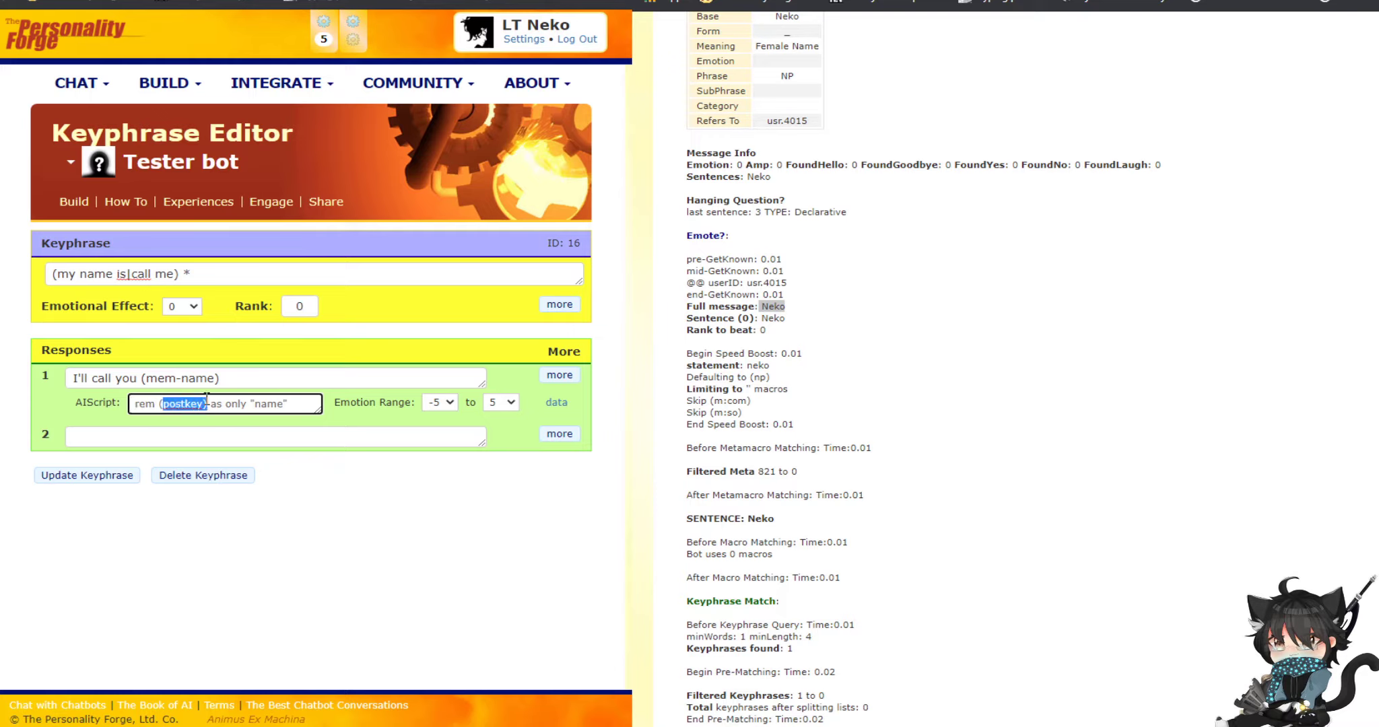
{"action": "double_click", "coordinate": [185, 272]}
{"action": "left_click_drag", "start_coordinate": [211, 405], "coordinate": [246, 406]}
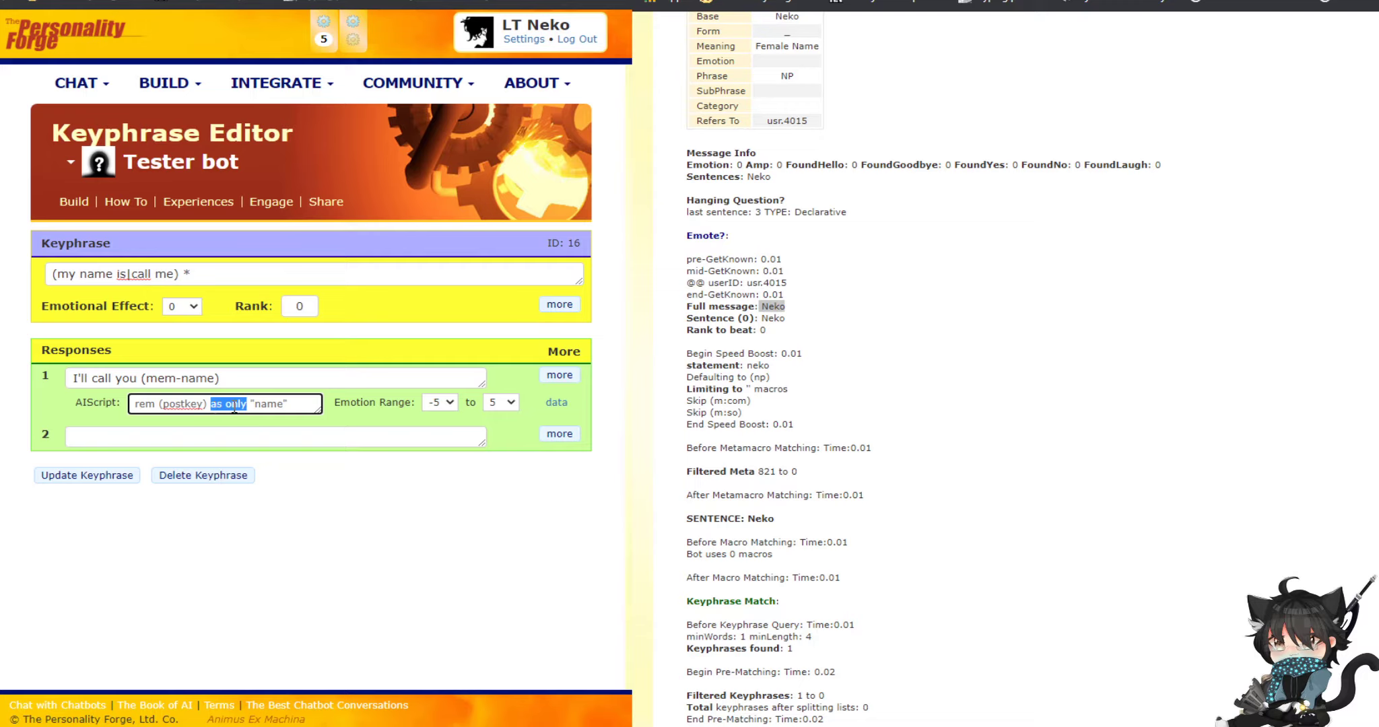
{"action": "left_click_drag", "start_coordinate": [255, 405], "coordinate": [297, 407]}
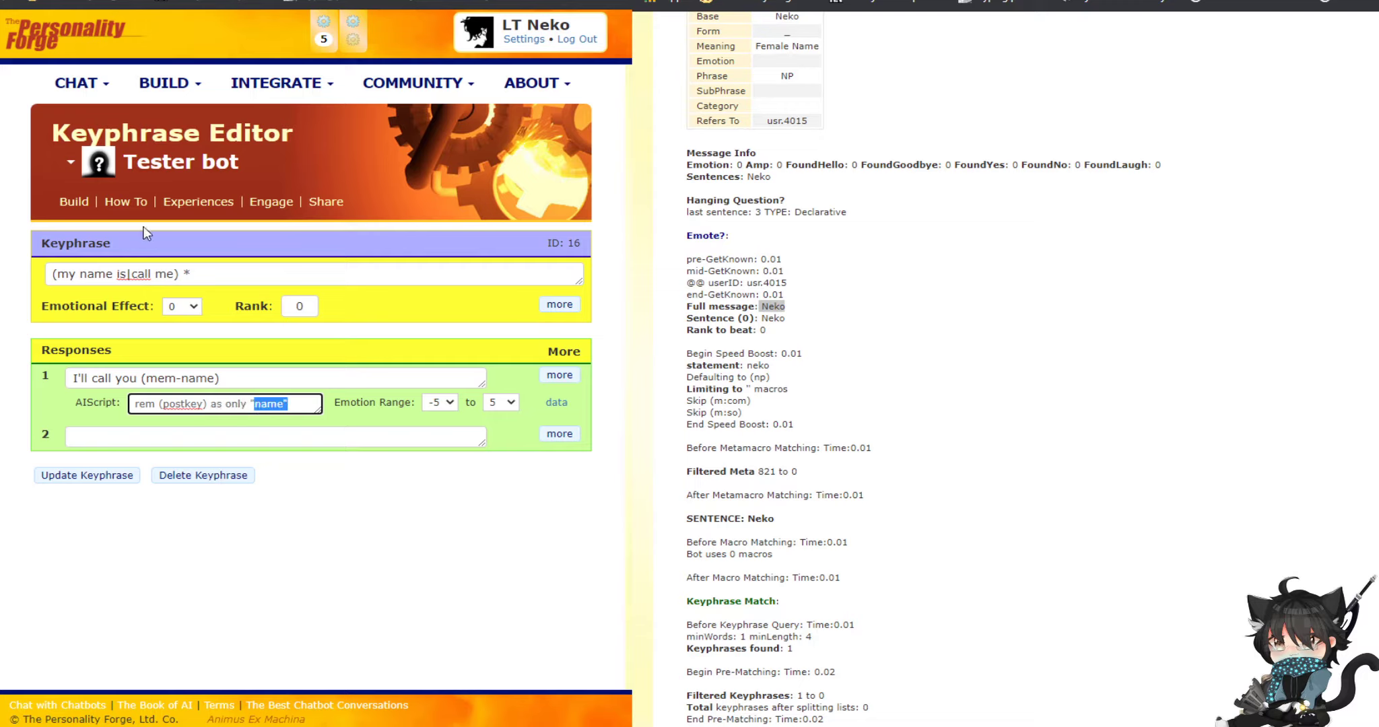
- In the Tester bot chat, send a "my name is" message with a first name and check the bot's reply
{"action": "mouse_move", "coordinate": [71, 202]}
{"action": "key", "text": "ctrl+Tab"}
{"action": "left_click", "coordinate": [172, 479]}
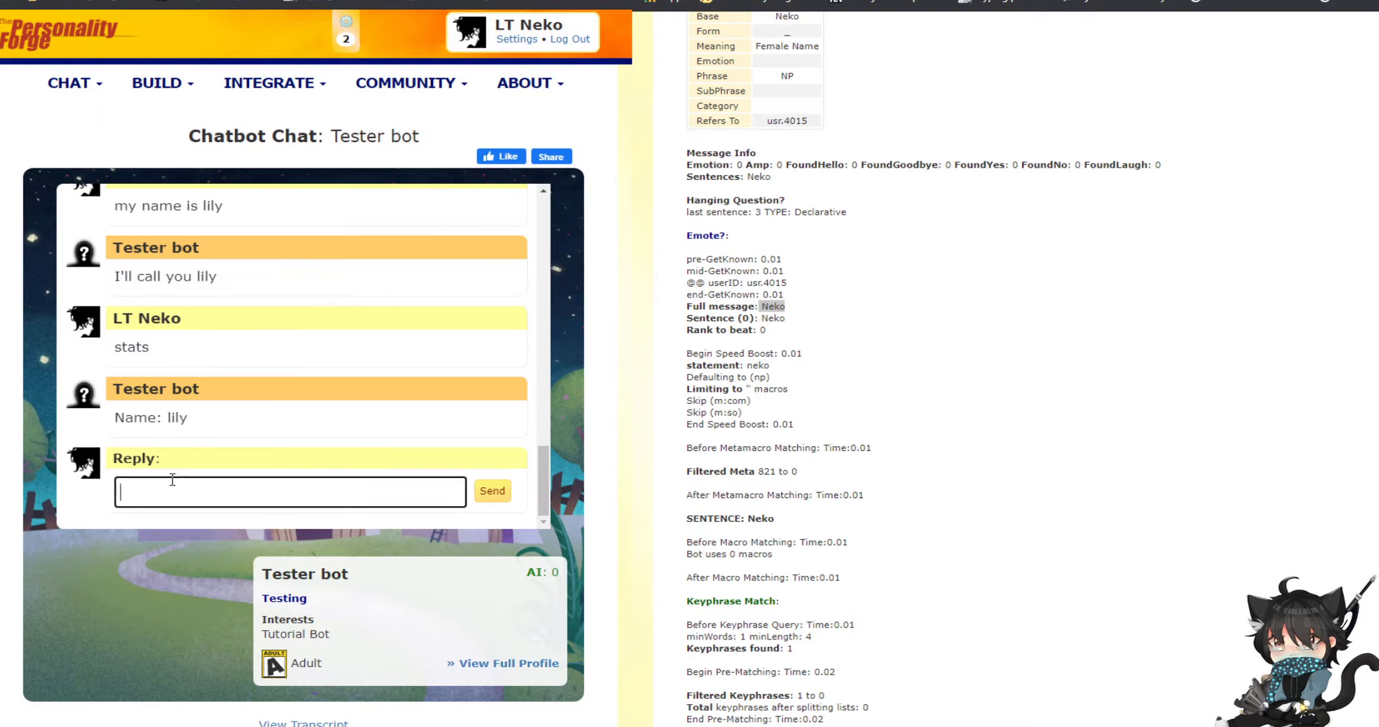
{"action": "type", "text": "my name is lily"}
{"action": "key", "text": "Return"}
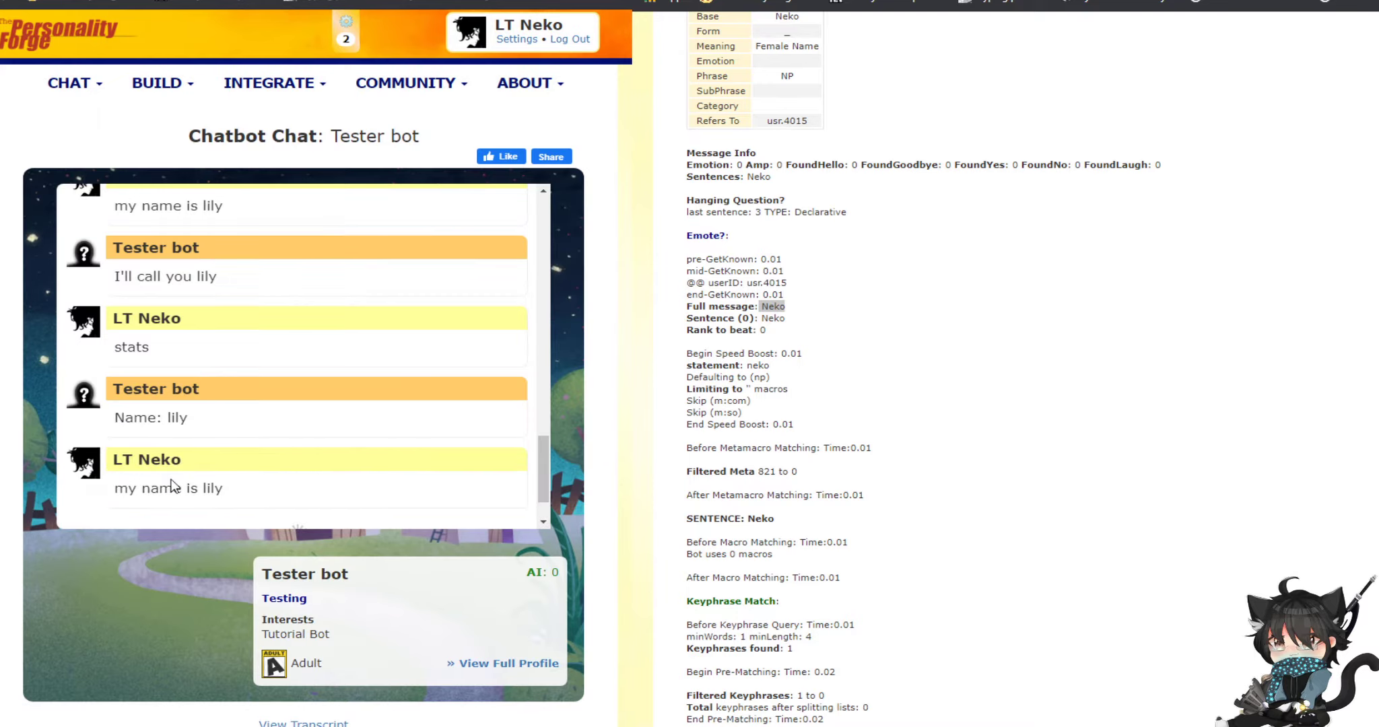
{"action": "left_click_drag", "start_coordinate": [191, 418], "coordinate": [219, 419]}
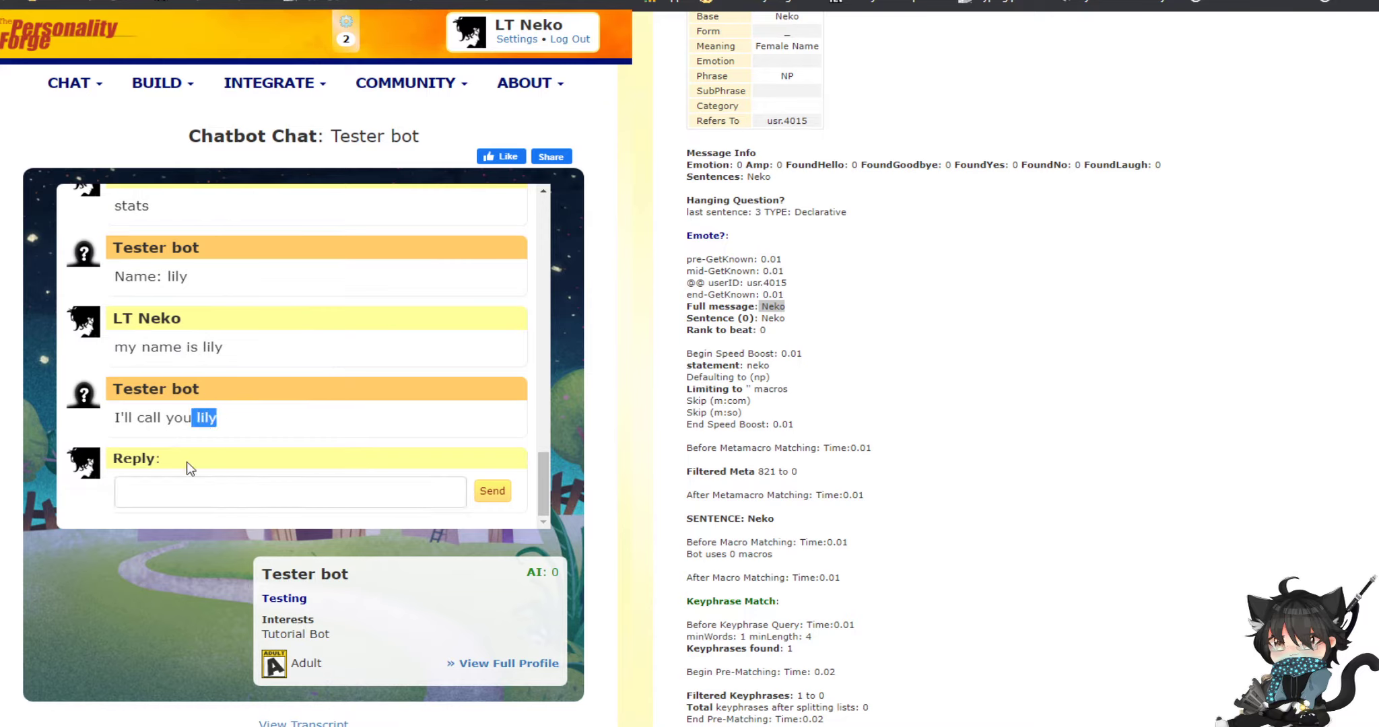
- Send "stats" to Tester bot and check the remembered name in its reply
{"action": "left_click", "coordinate": [172, 492]}
{"action": "type", "text": "stats"}
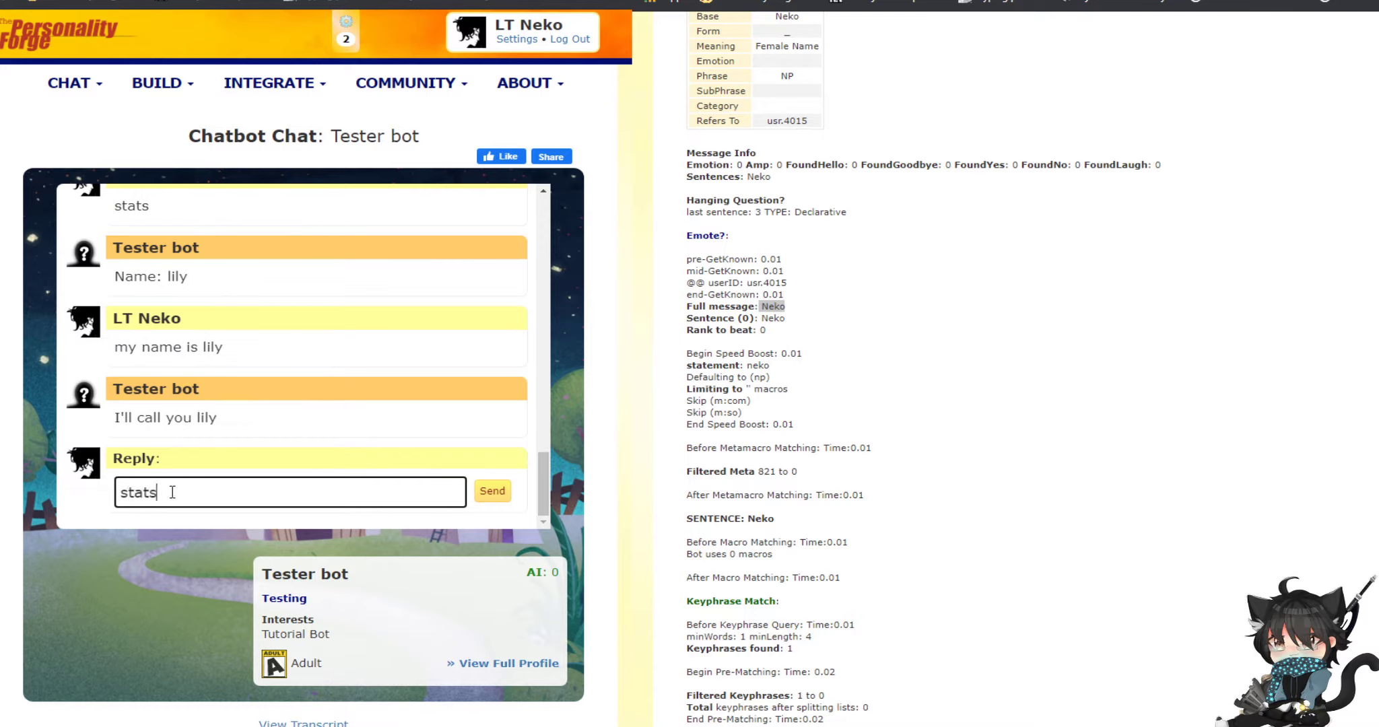
{"action": "key", "text": "Return"}
{"action": "left_click_drag", "start_coordinate": [190, 418], "coordinate": [116, 425]}
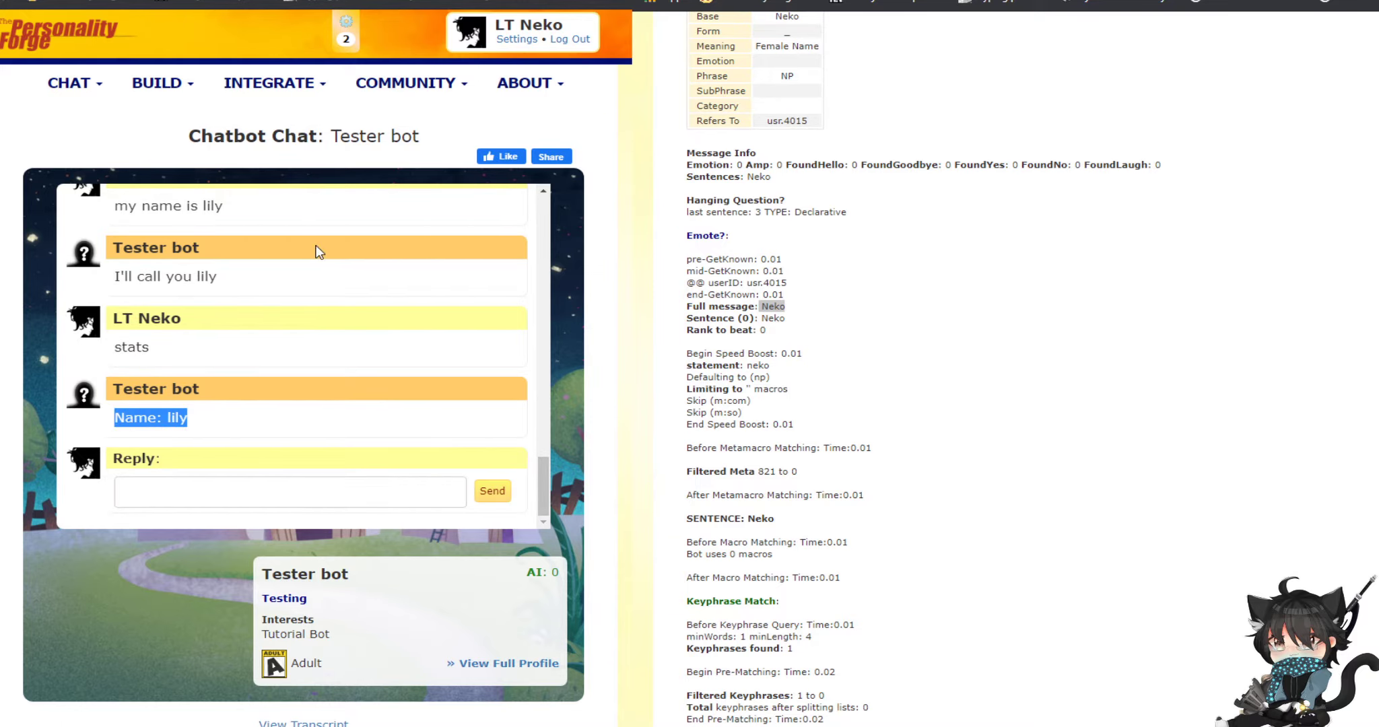
- Return to Tester bot's Language Center and examine the response and AIScript of the "stat, stats, sh" keyphrase
{"action": "left_click", "coordinate": [236, 1]}
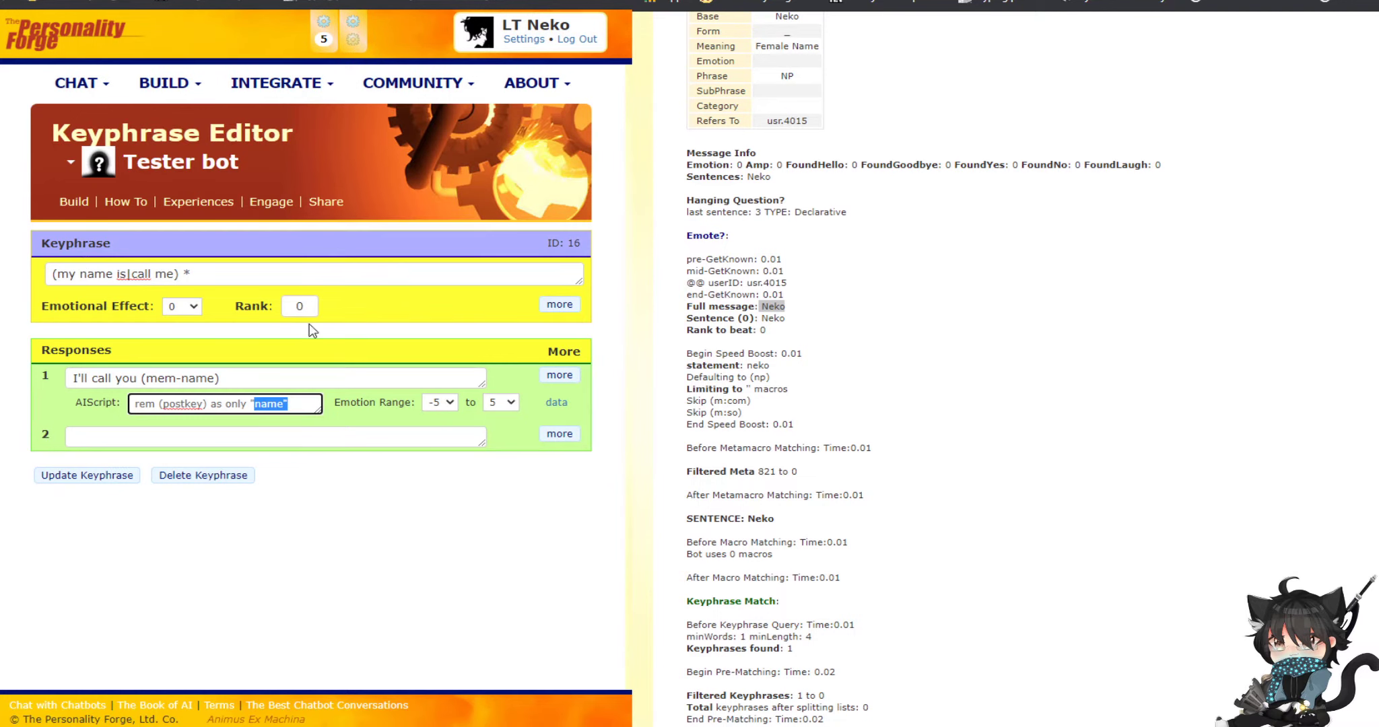
{"action": "key", "text": "Return"}
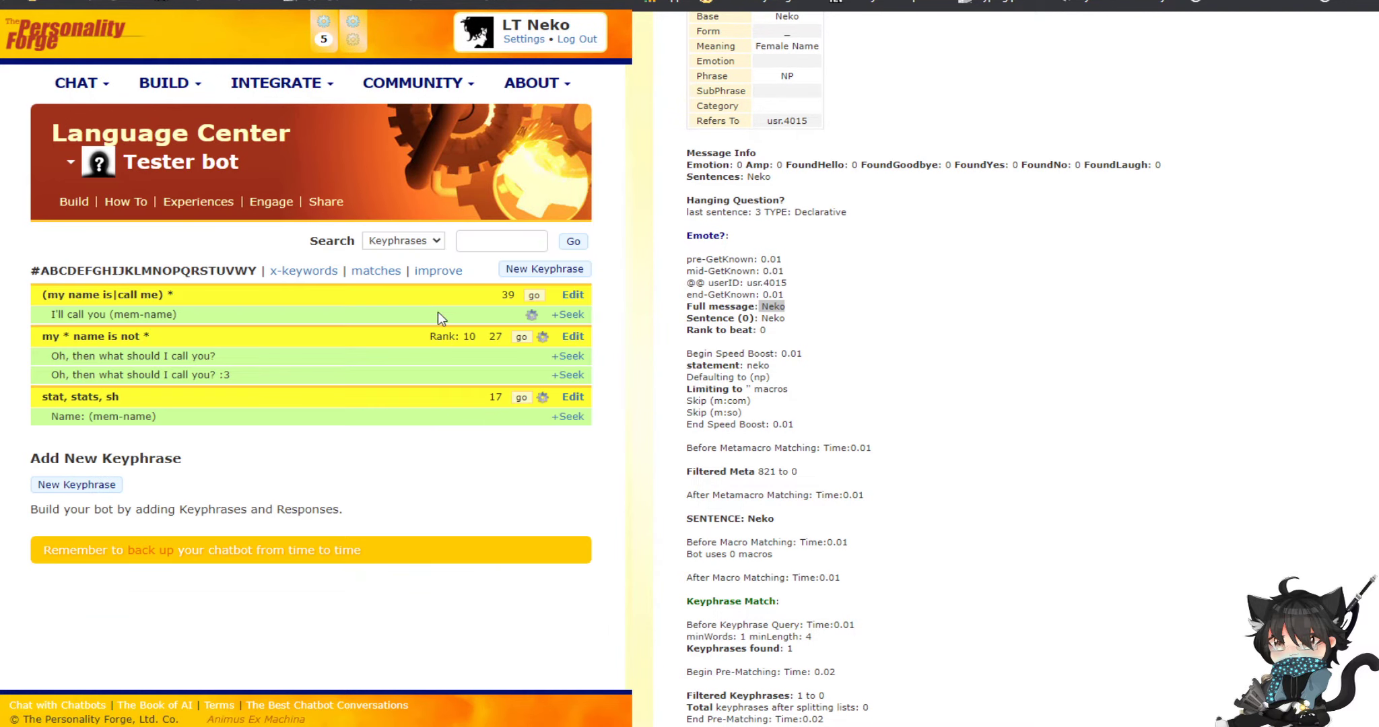
{"action": "left_click_drag", "start_coordinate": [134, 408], "coordinate": [41, 416]}
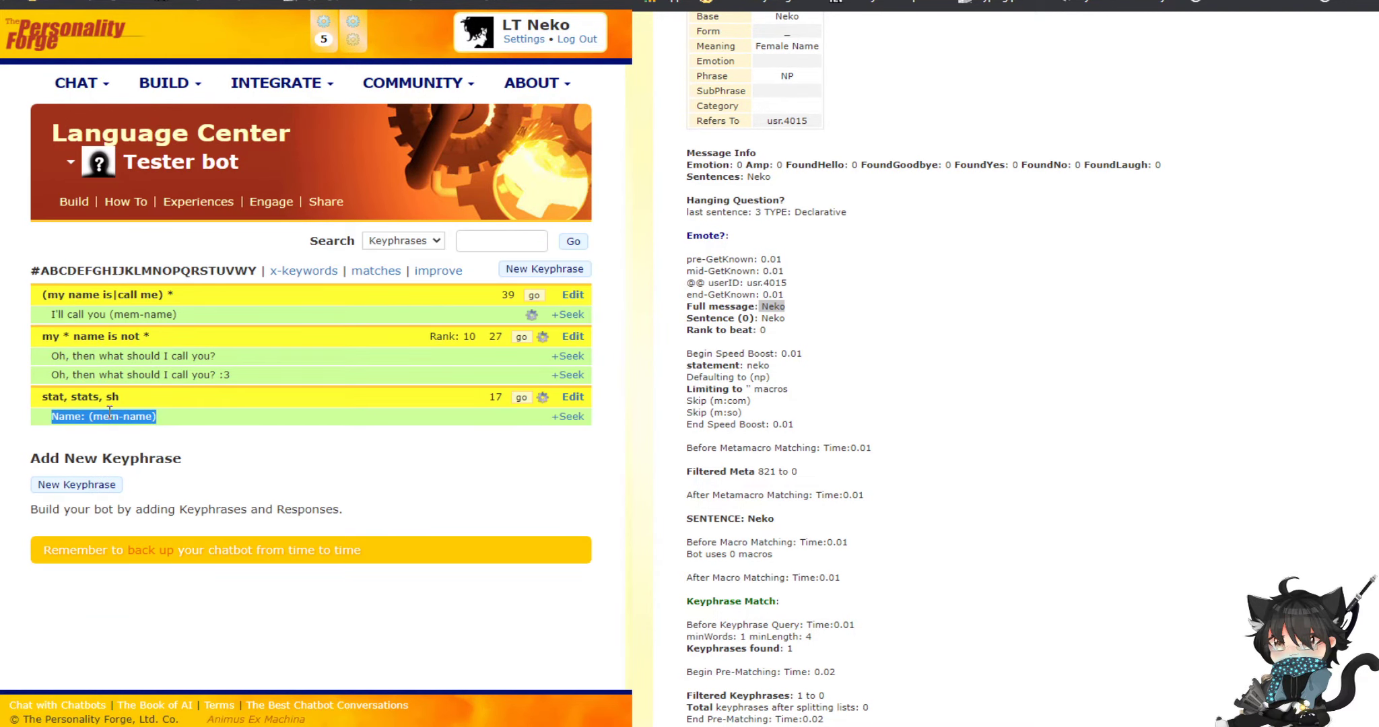
{"action": "mouse_move", "coordinate": [543, 397]}
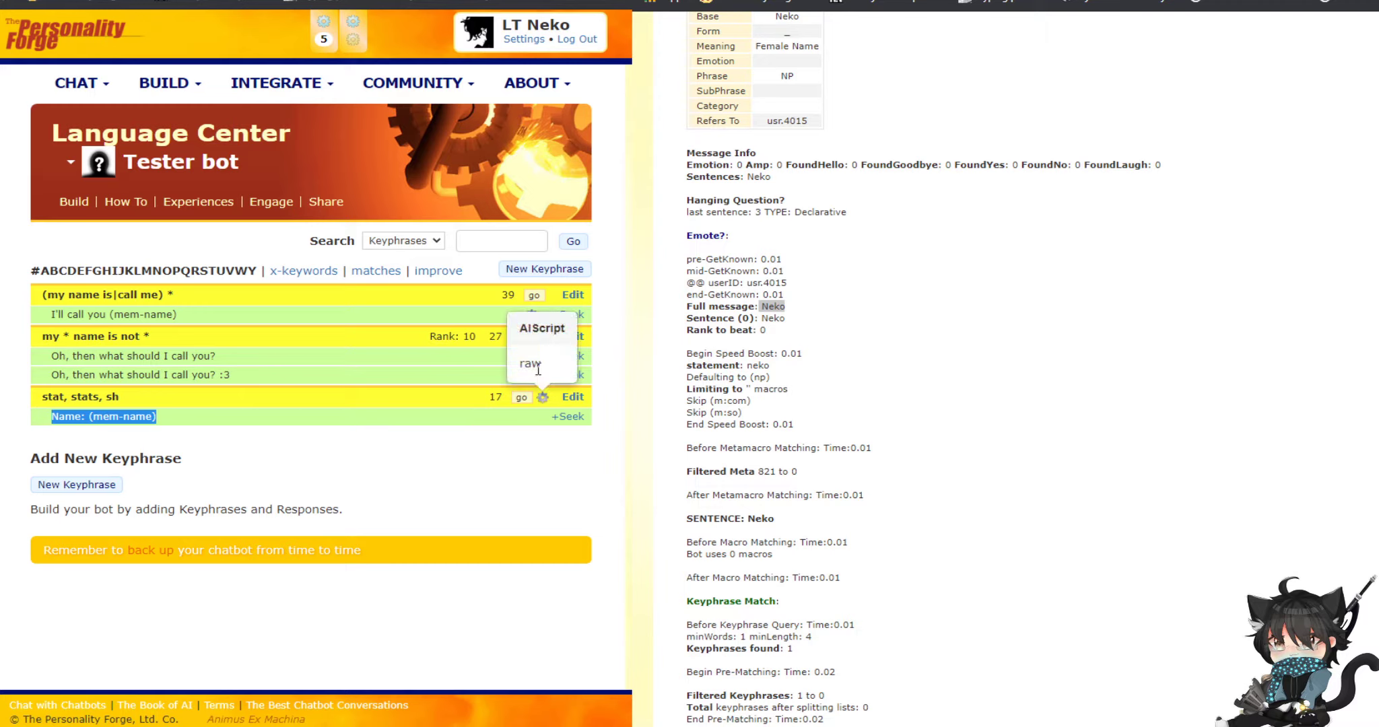
{"action": "left_click_drag", "start_coordinate": [542, 364], "coordinate": [516, 370]}
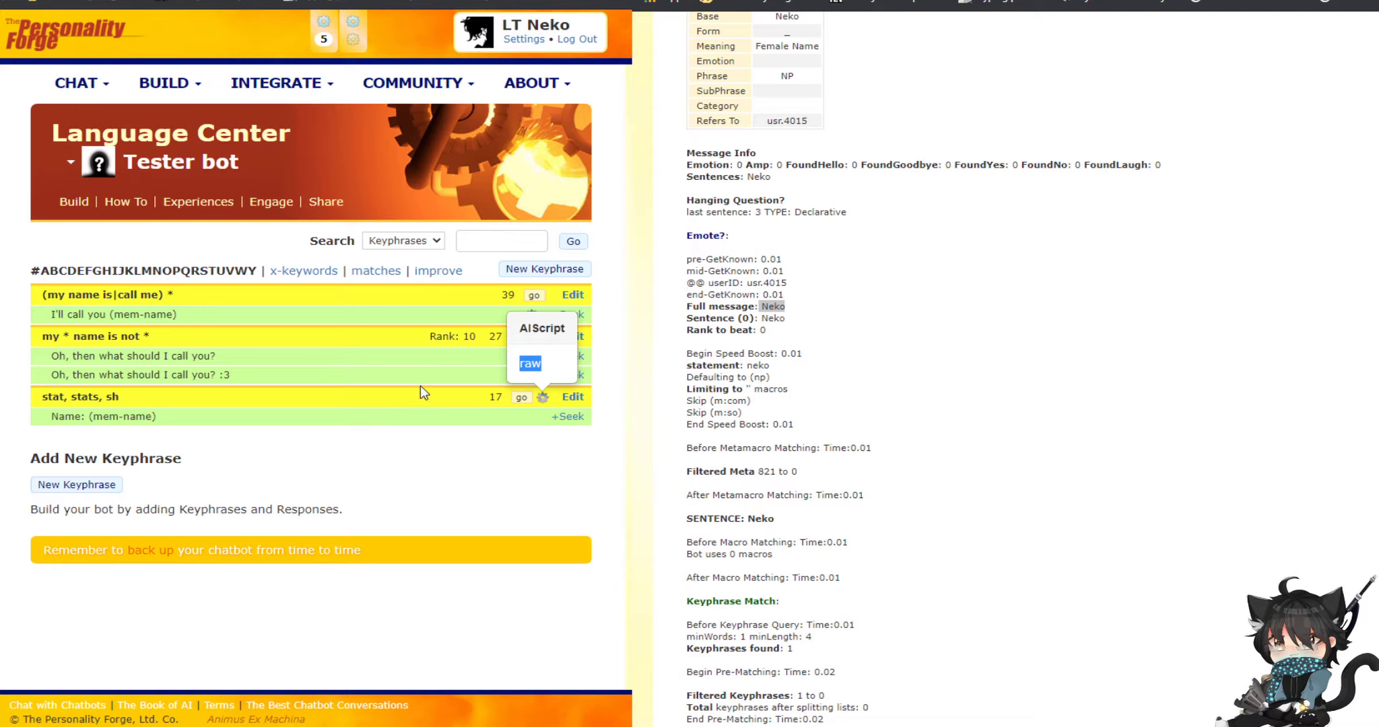
{"action": "left_click", "coordinate": [371, 389]}
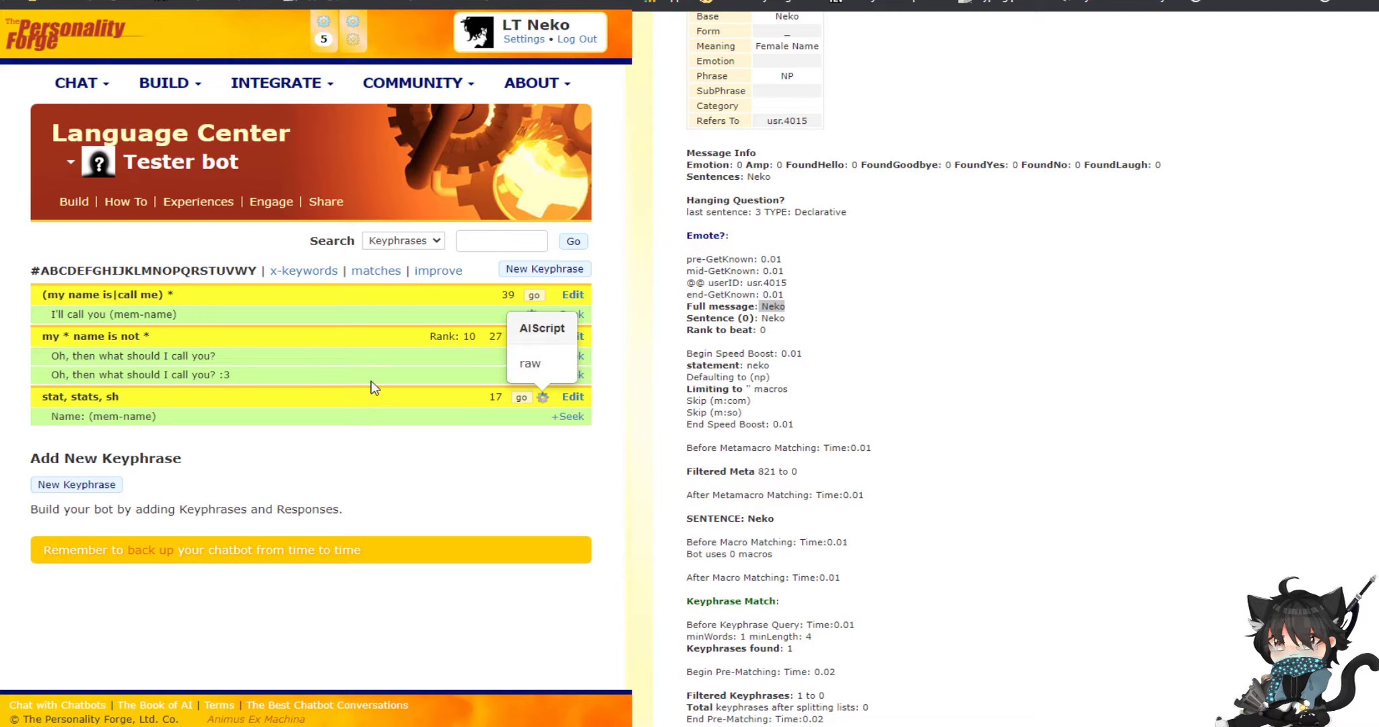
{"action": "left_click", "coordinate": [551, 398]}
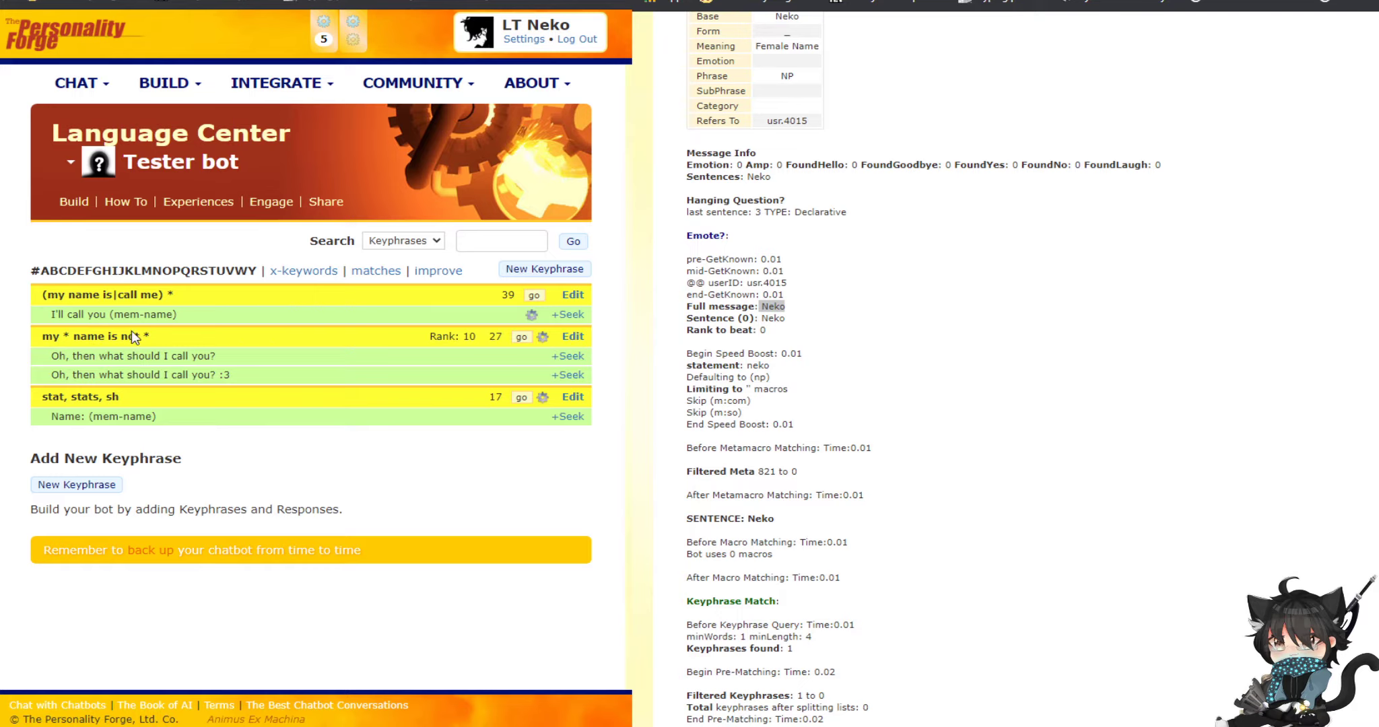
- Open the "my * name is not *" keyphrase for editing and examine its wildcard
{"action": "left_click_drag", "start_coordinate": [42, 337], "coordinate": [80, 337]}
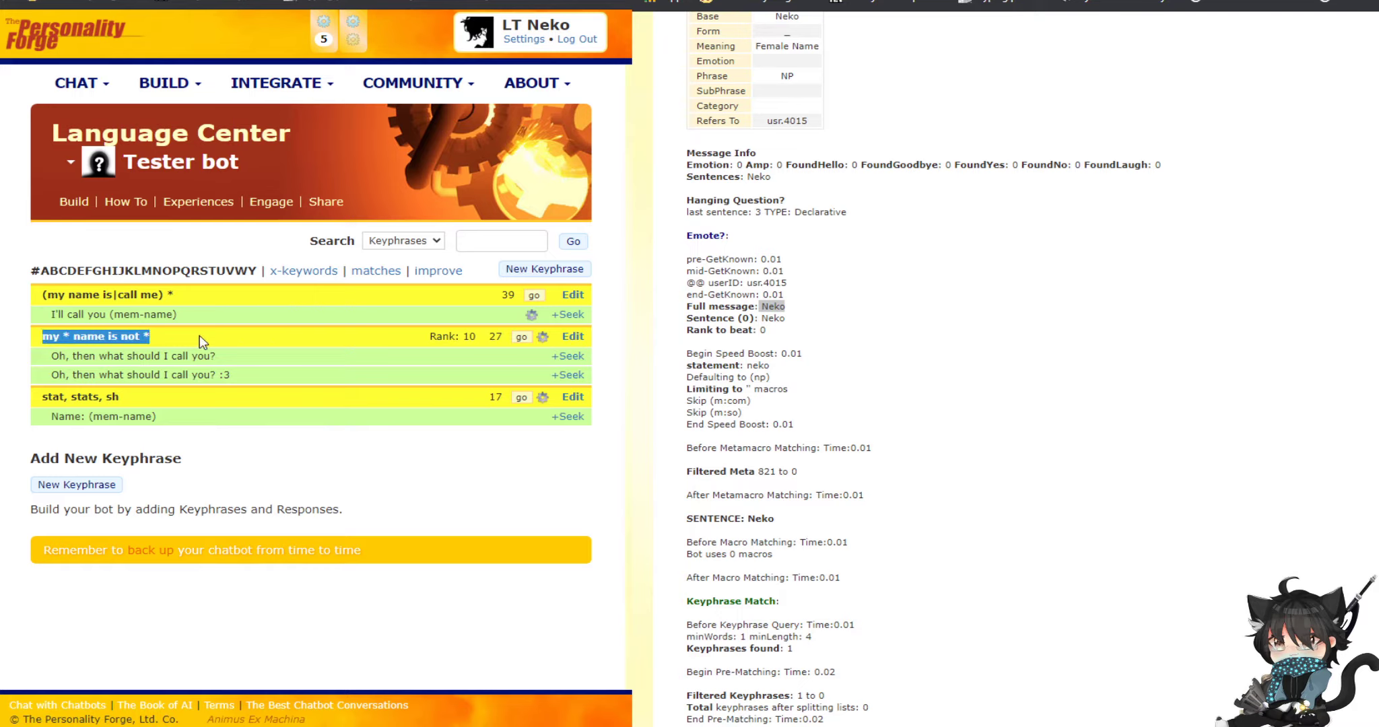
{"action": "left_click", "coordinate": [573, 336]}
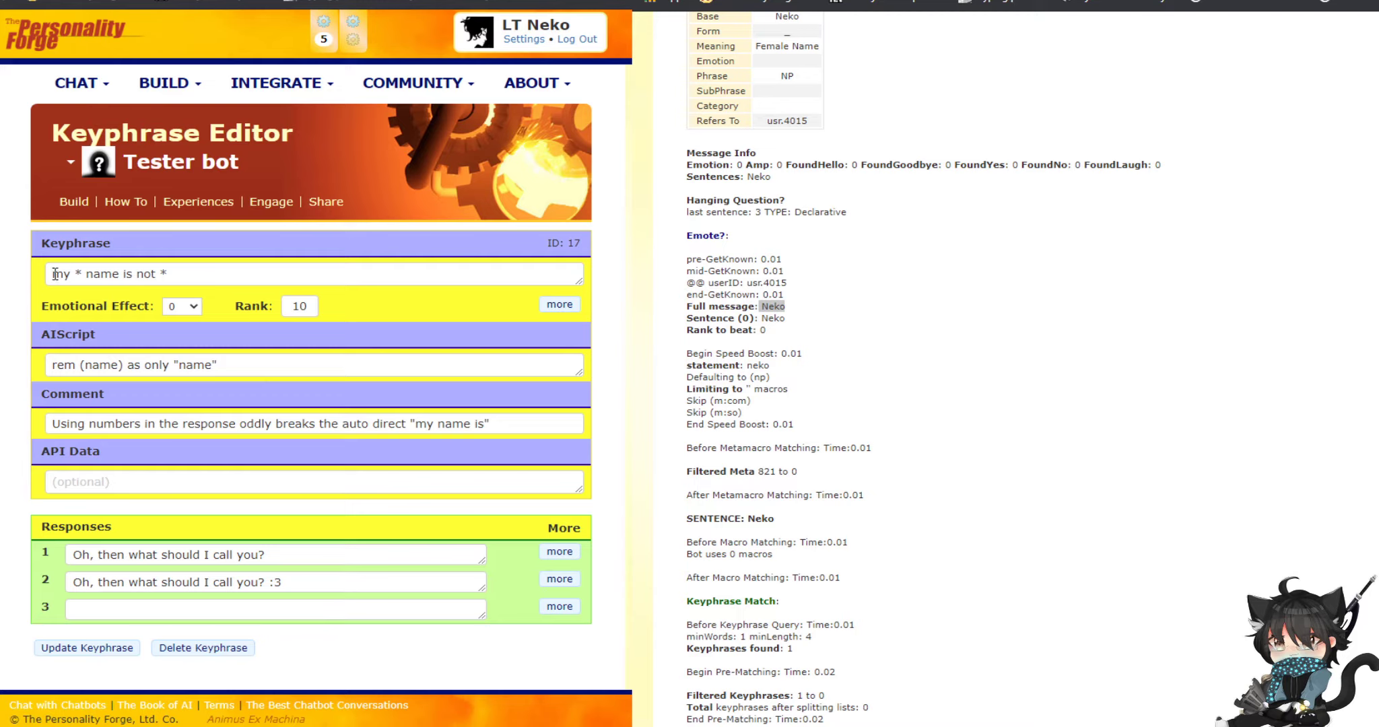
{"action": "left_click_drag", "start_coordinate": [54, 274], "coordinate": [81, 273]}
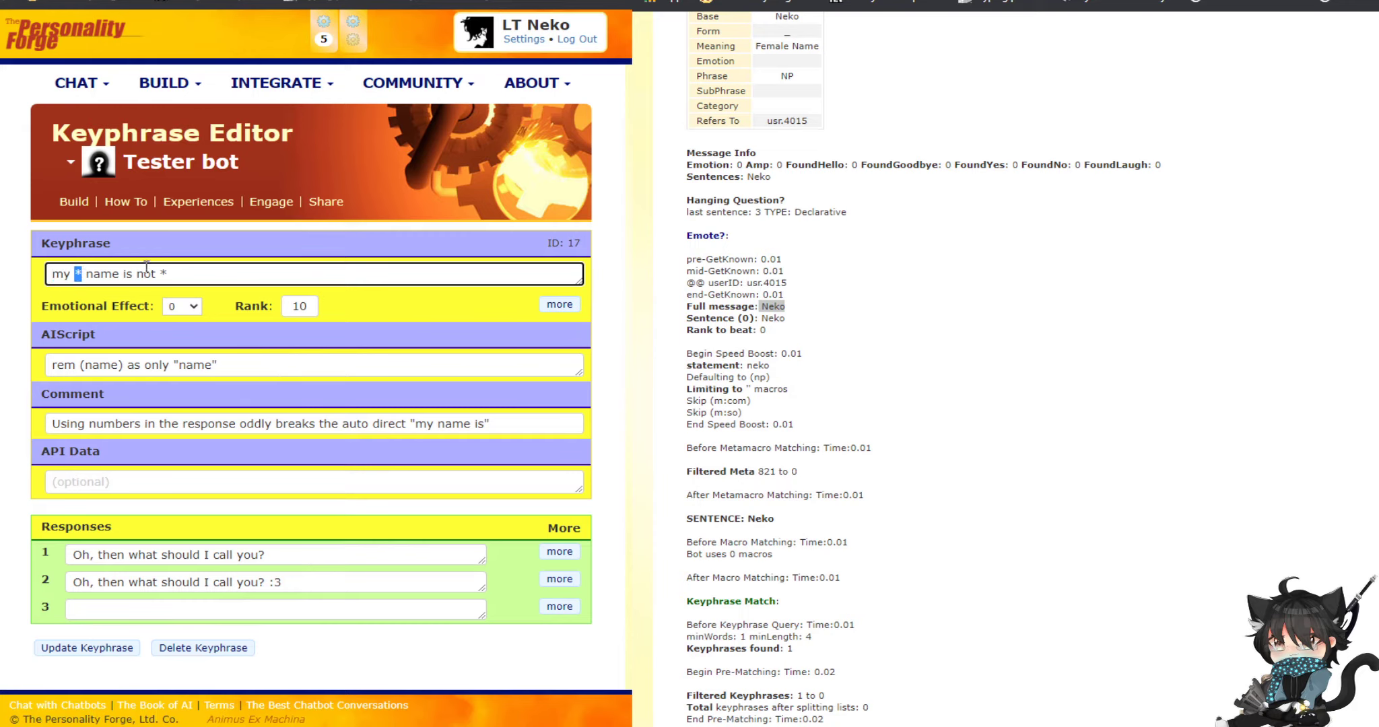
- Set the rank of the "my * name is not *" keyphrase to 0 and save the keyphrase
{"action": "left_click", "coordinate": [297, 311]}
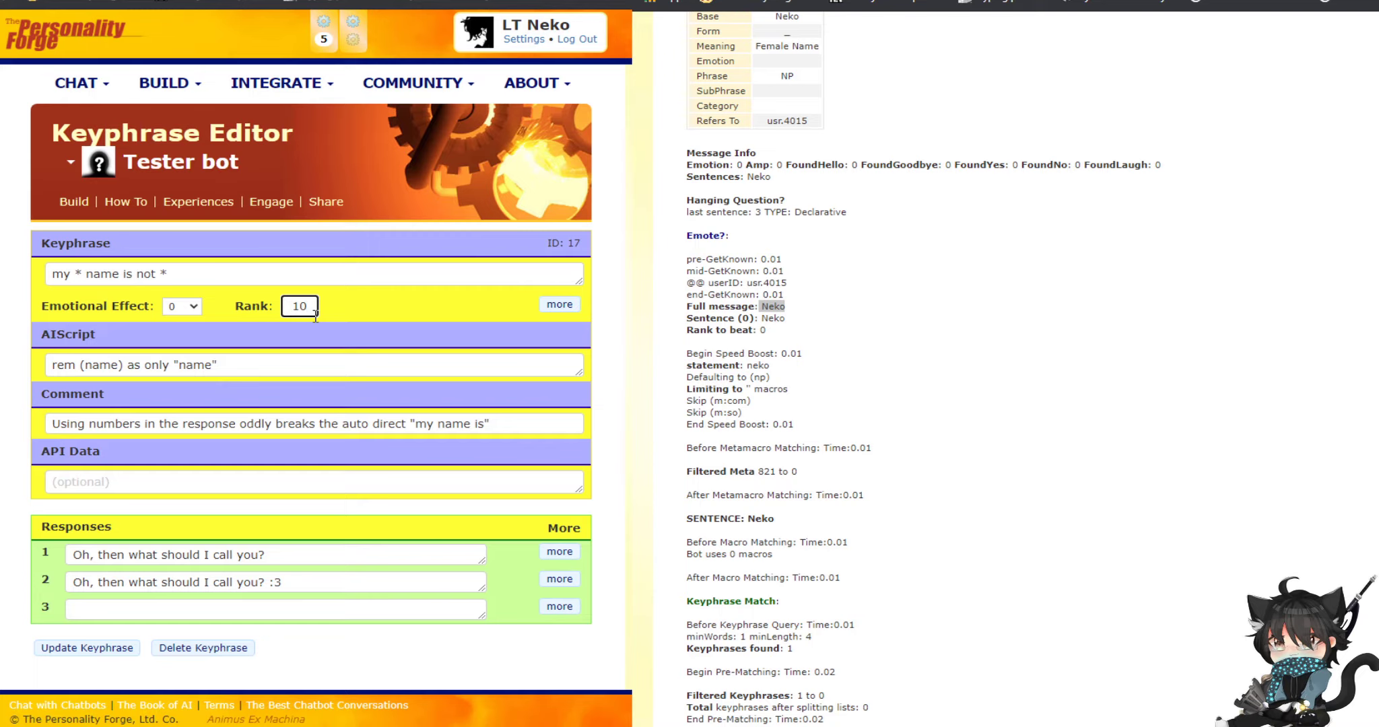
{"action": "key", "text": "BackSpace"}
{"action": "key", "text": "BackSpace"}
{"action": "type", "text": "0"}
{"action": "left_click", "coordinate": [76, 652]}
- In the Tester bot chat, send a "my name is not" message with a first name and check the bot's reply
{"action": "mouse_move", "coordinate": [271, 202]}
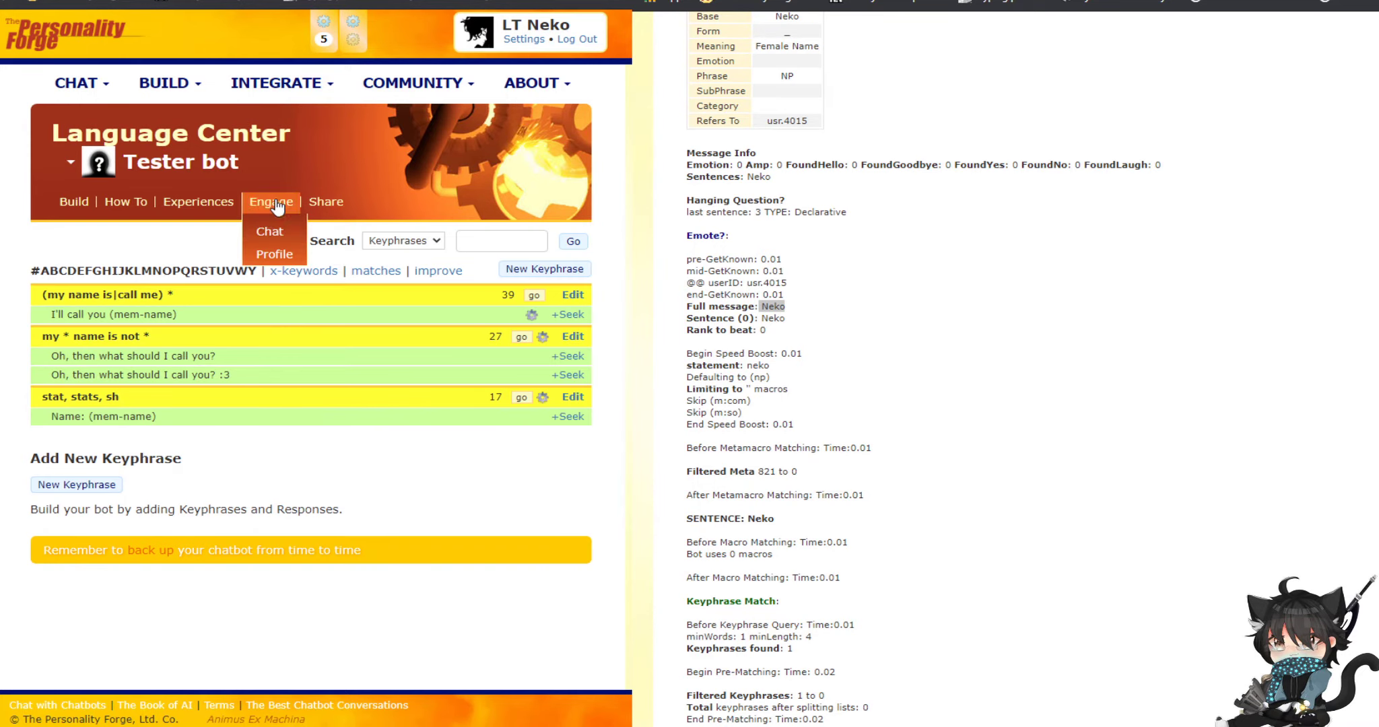
{"action": "left_click", "coordinate": [270, 232]}
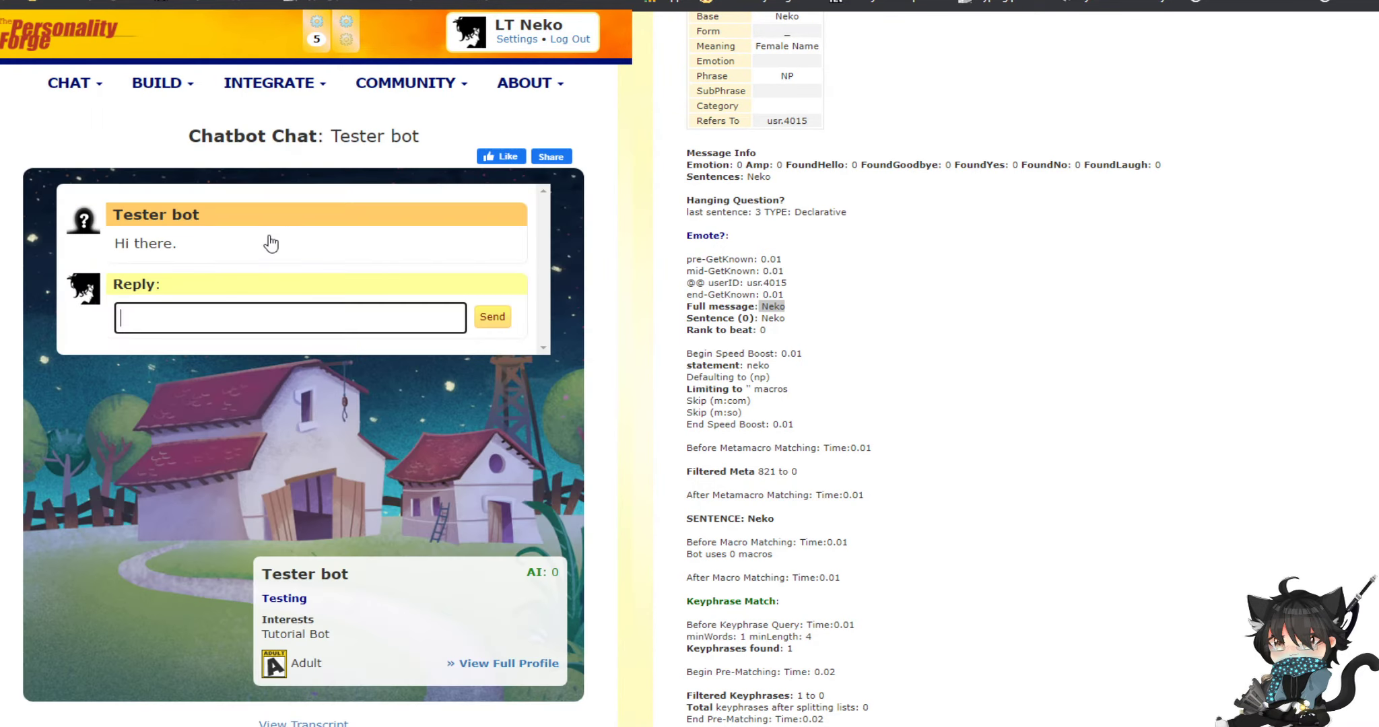
{"action": "type", "text": "my name is no"}
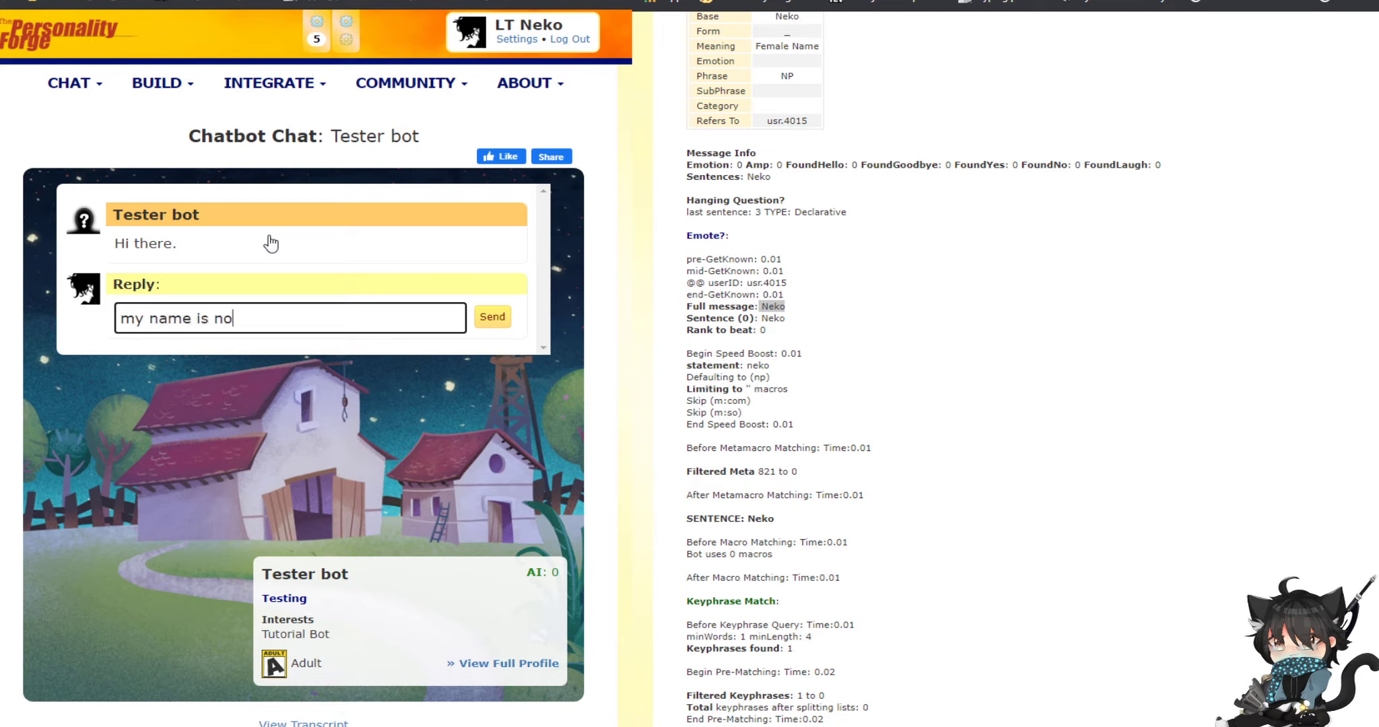
{"action": "type", "text": "t lil"}
{"action": "type", "text": "y"}
{"action": "key", "text": "Return"}
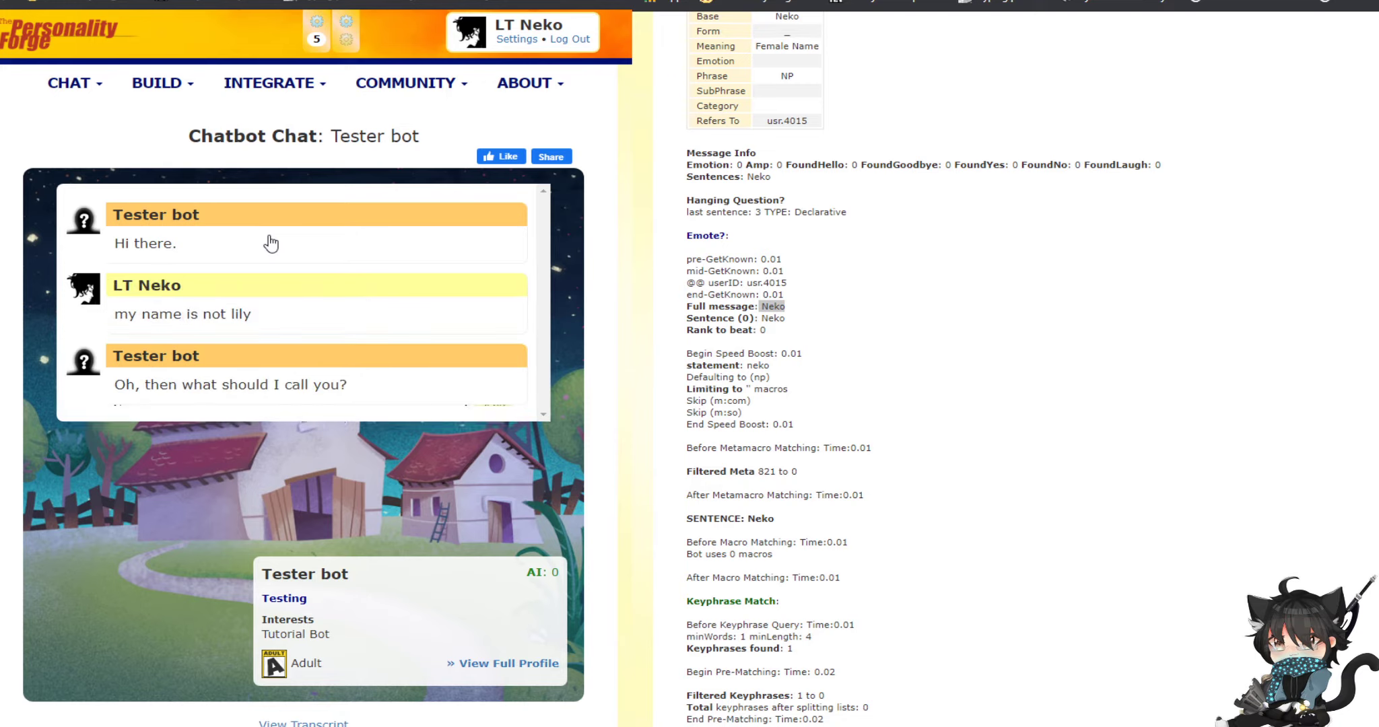
{"action": "left_click_drag", "start_coordinate": [346, 386], "coordinate": [108, 390]}
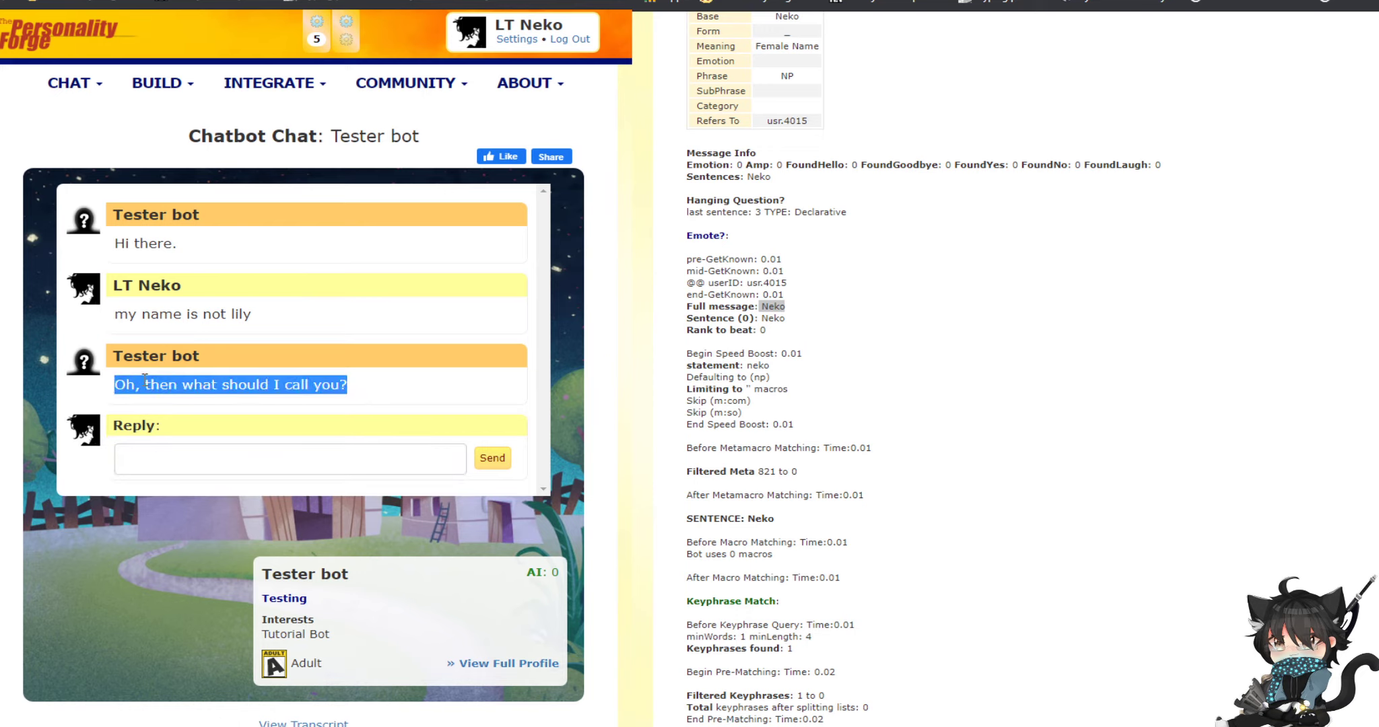
- Reopen the "my * name is not *" keyphrase and examine its AIScript, comparing (name) with the account's display name
{"action": "left_click", "coordinate": [20, 1]}
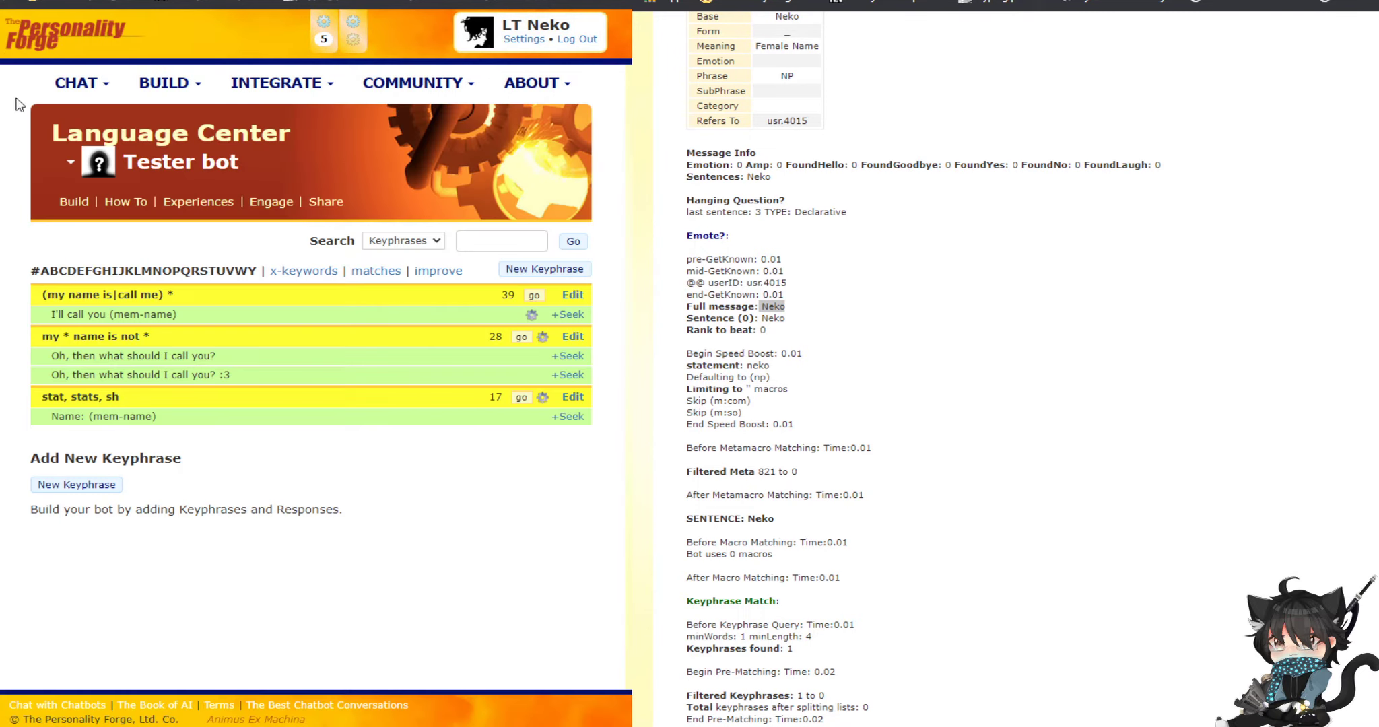
{"action": "left_click", "coordinate": [573, 336]}
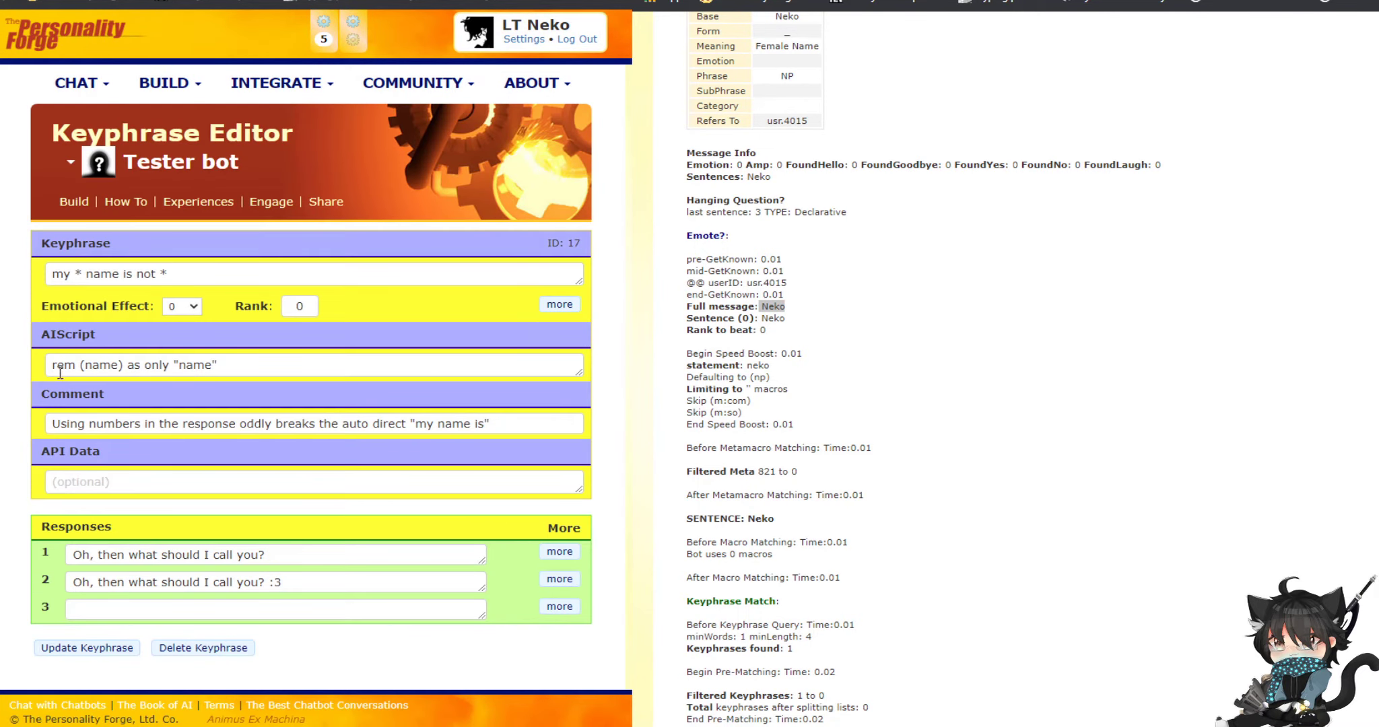
{"action": "left_click_drag", "start_coordinate": [54, 365], "coordinate": [255, 394]}
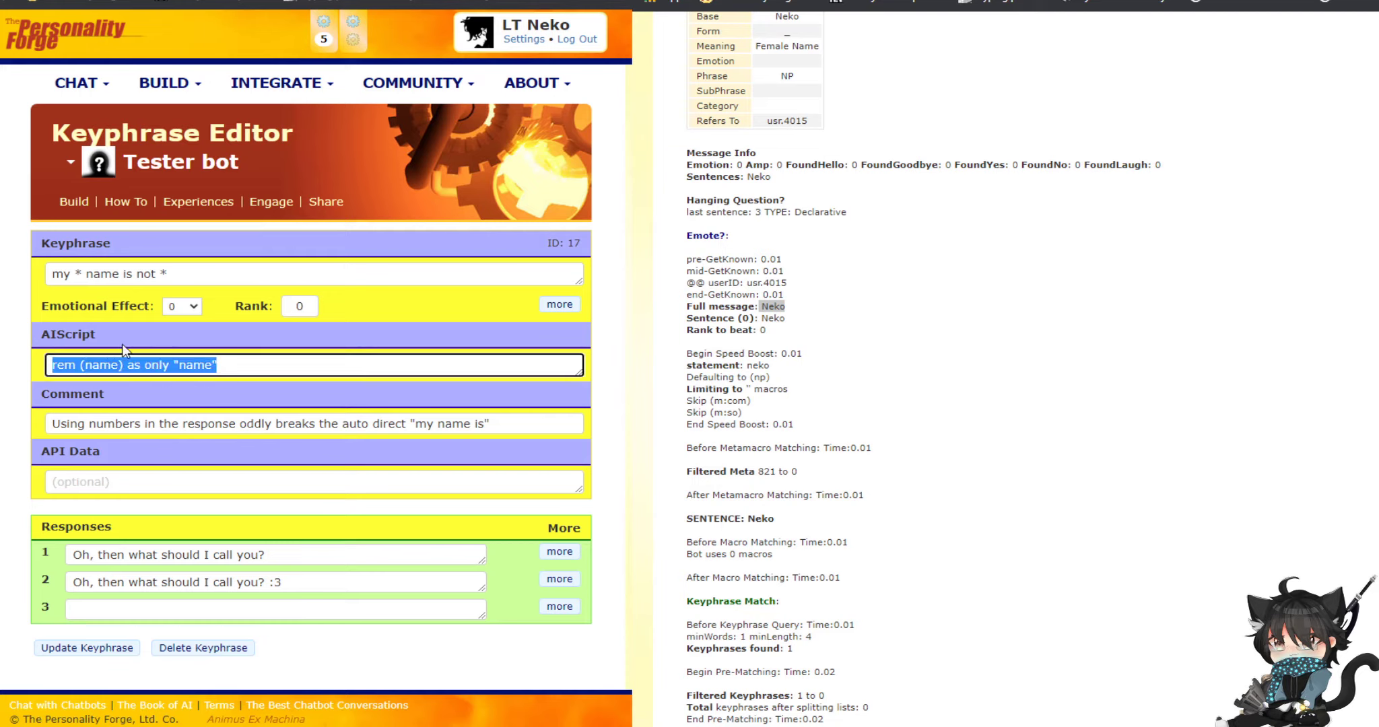
{"action": "left_click", "coordinate": [90, 350]}
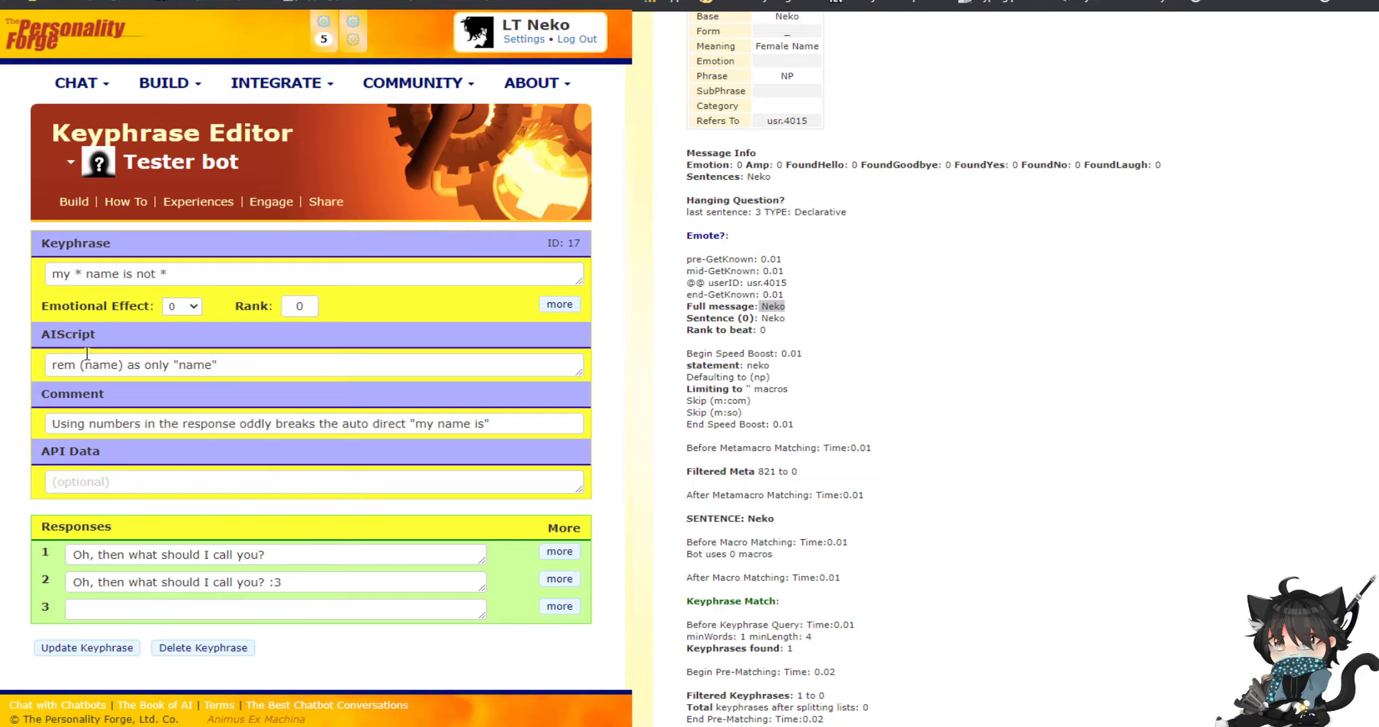
{"action": "left_click_drag", "start_coordinate": [84, 364], "coordinate": [118, 364]}
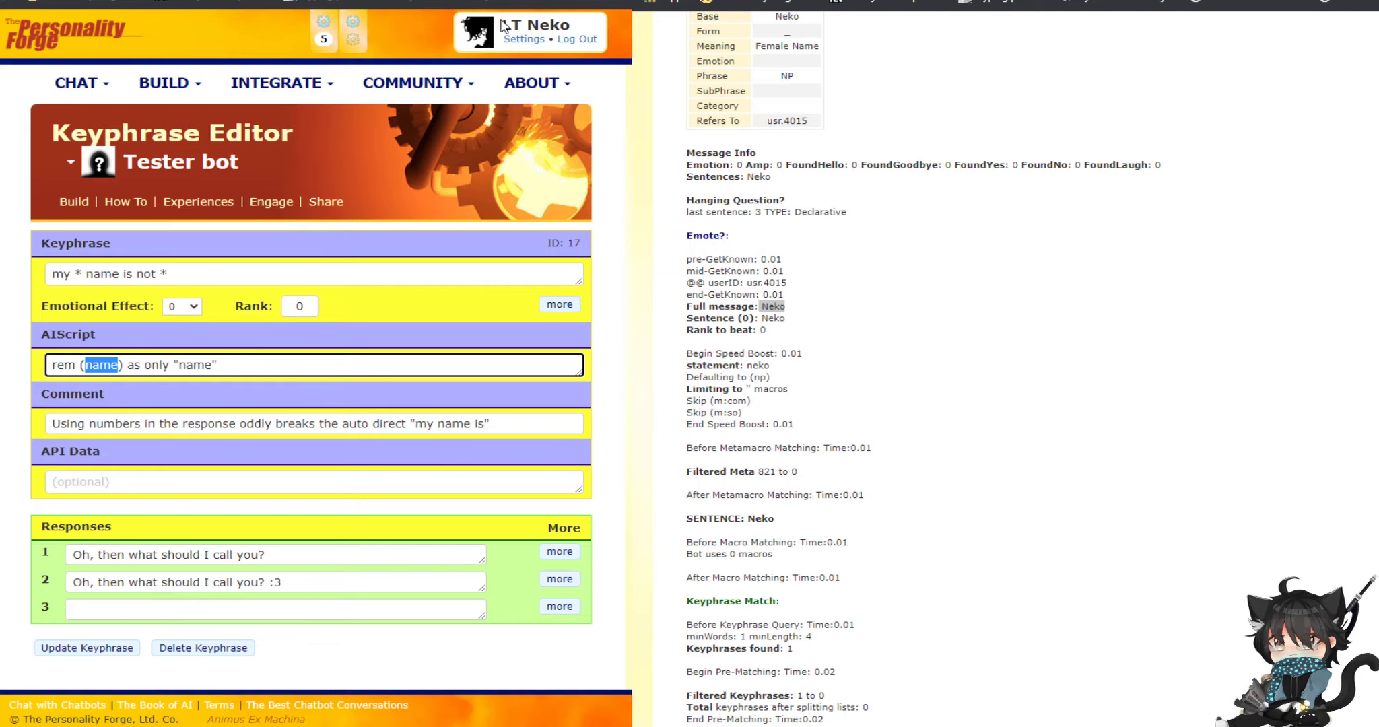
{"action": "left_click_drag", "start_coordinate": [502, 25], "coordinate": [592, 29]}
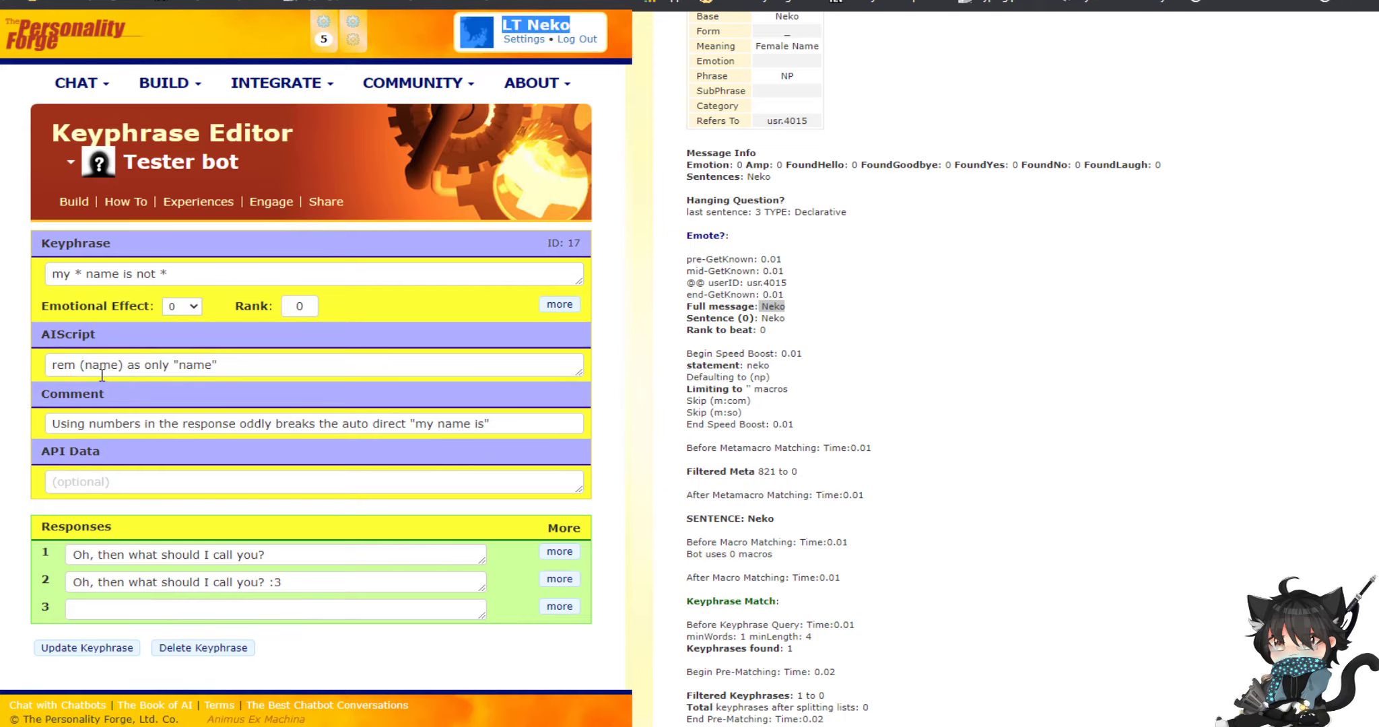
- Replace (name) with "person" in the keyphrase's AIScript so it reads rem "person" as only "name"
{"action": "left_click_drag", "start_coordinate": [85, 365], "coordinate": [122, 366]}
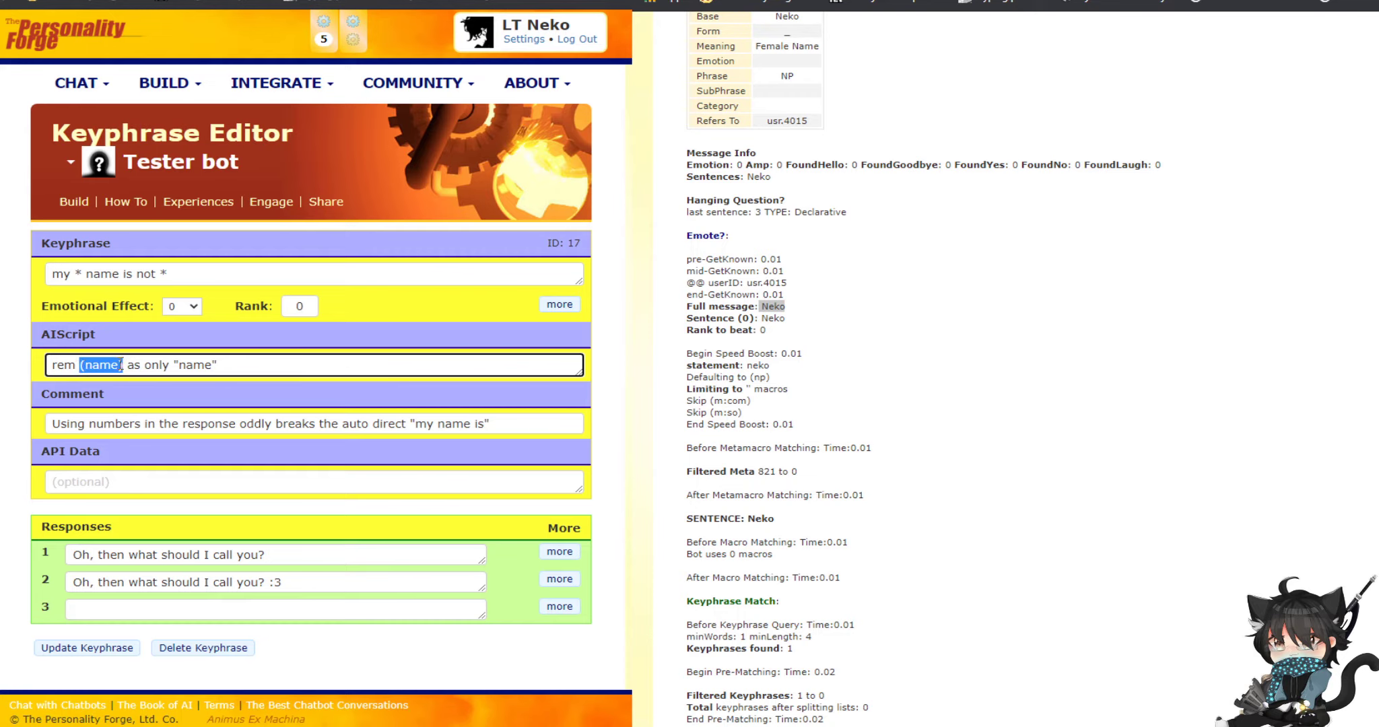
{"action": "type", "text": "person"}
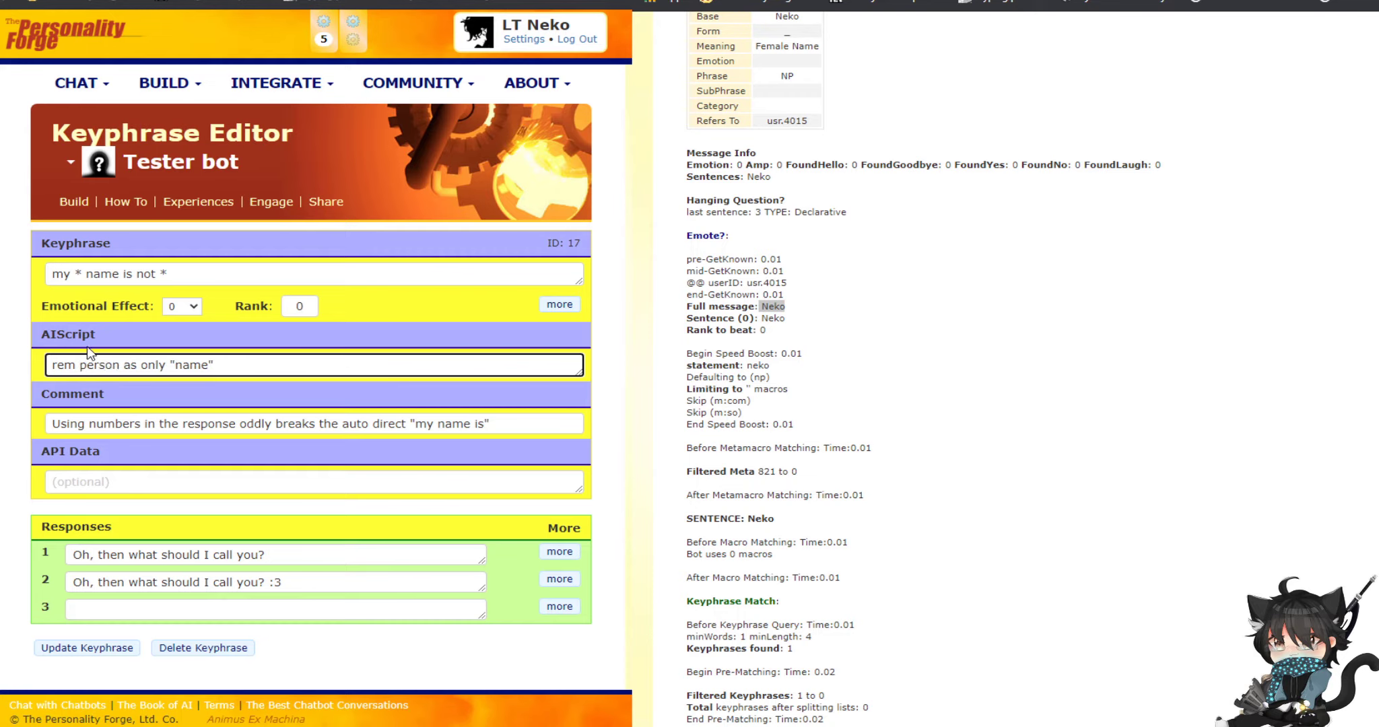
{"action": "left_click", "coordinate": [82, 365]}
{"action": "type", "text": "\""}
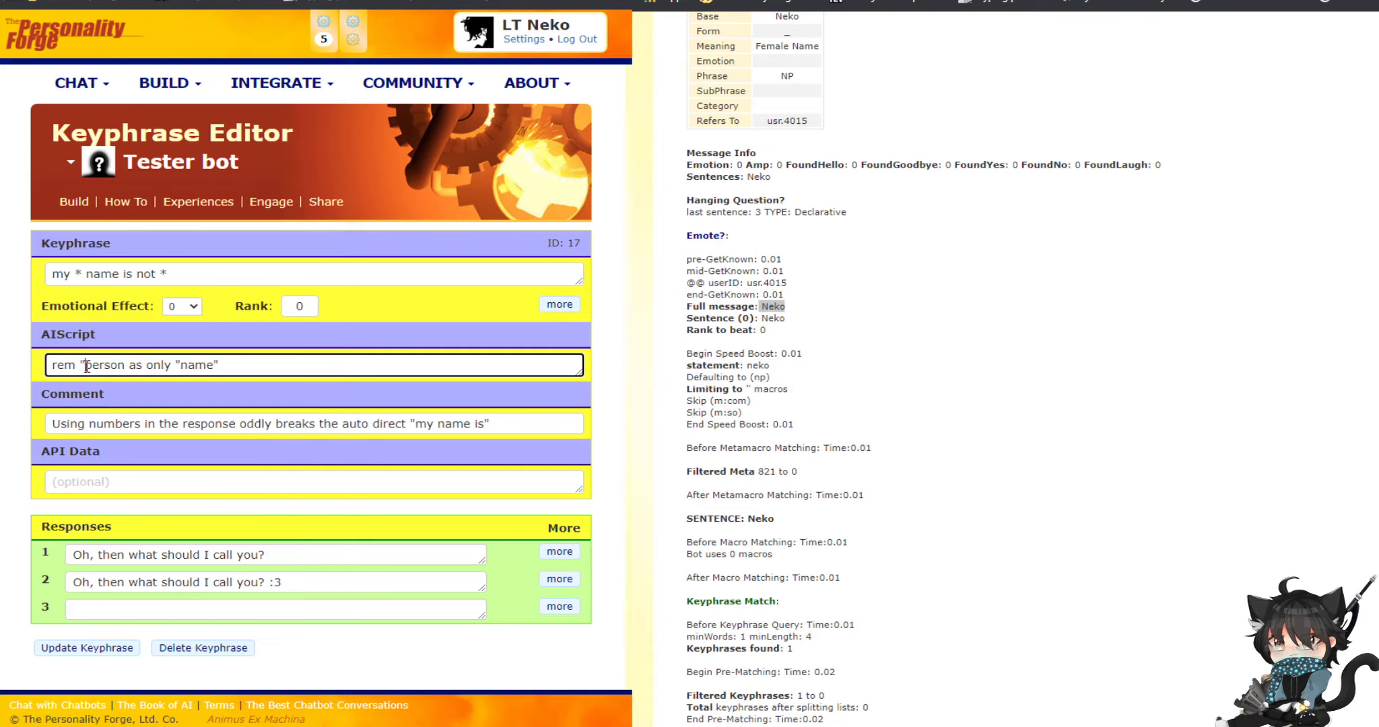
{"action": "left_click", "coordinate": [124, 367]}
{"action": "type", "text": "\""}
- Examine the keyphrase's comment about auto-direct and compare its two responses, without and with ":3"
{"action": "left_click_drag", "start_coordinate": [56, 426], "coordinate": [499, 424]}
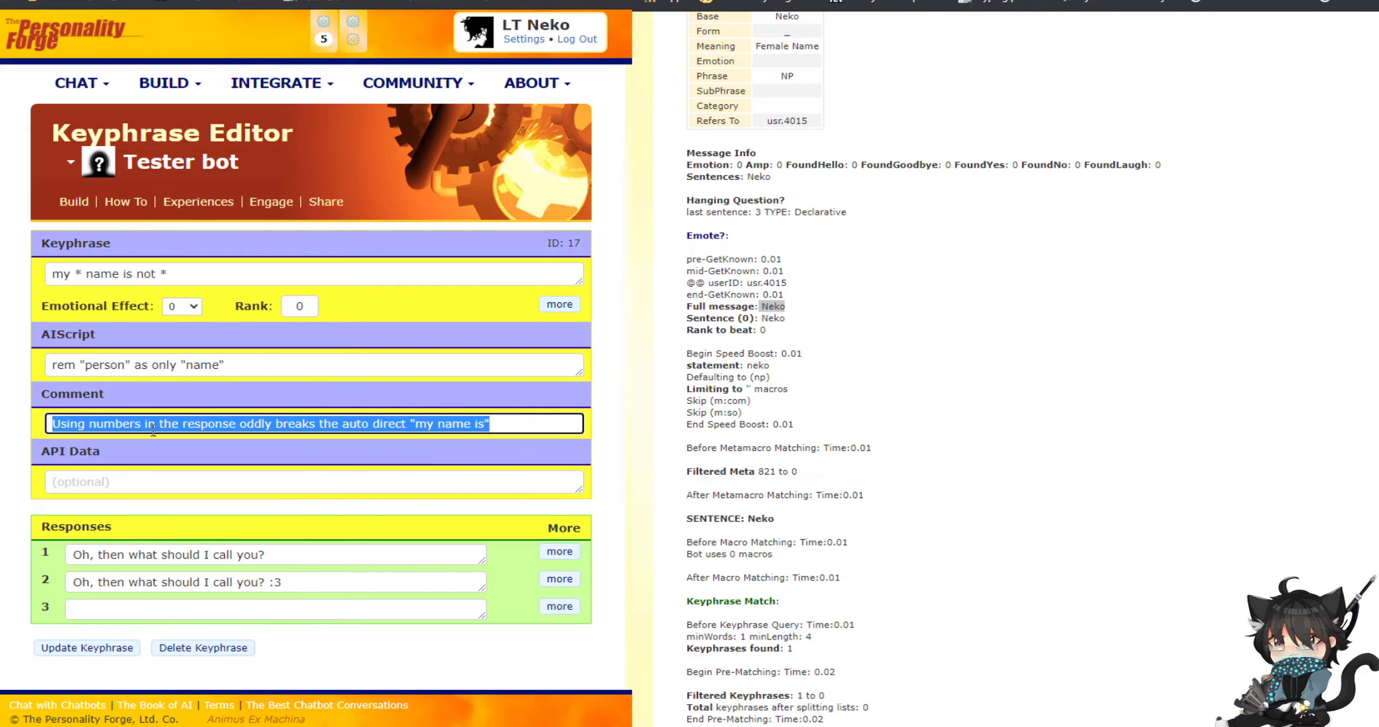
{"action": "left_click_drag", "start_coordinate": [41, 527], "coordinate": [112, 527]}
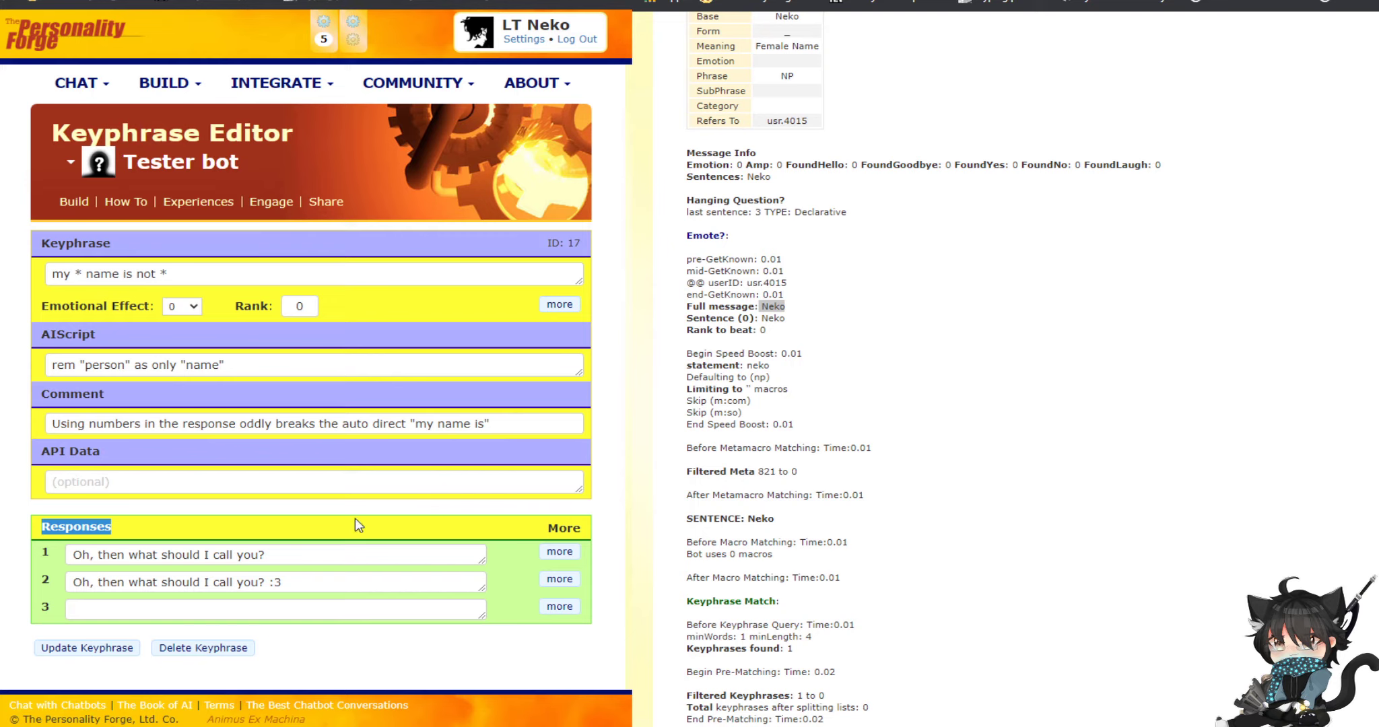
{"action": "left_click", "coordinate": [287, 556]}
{"action": "left_click_drag", "start_coordinate": [286, 558], "coordinate": [70, 556]}
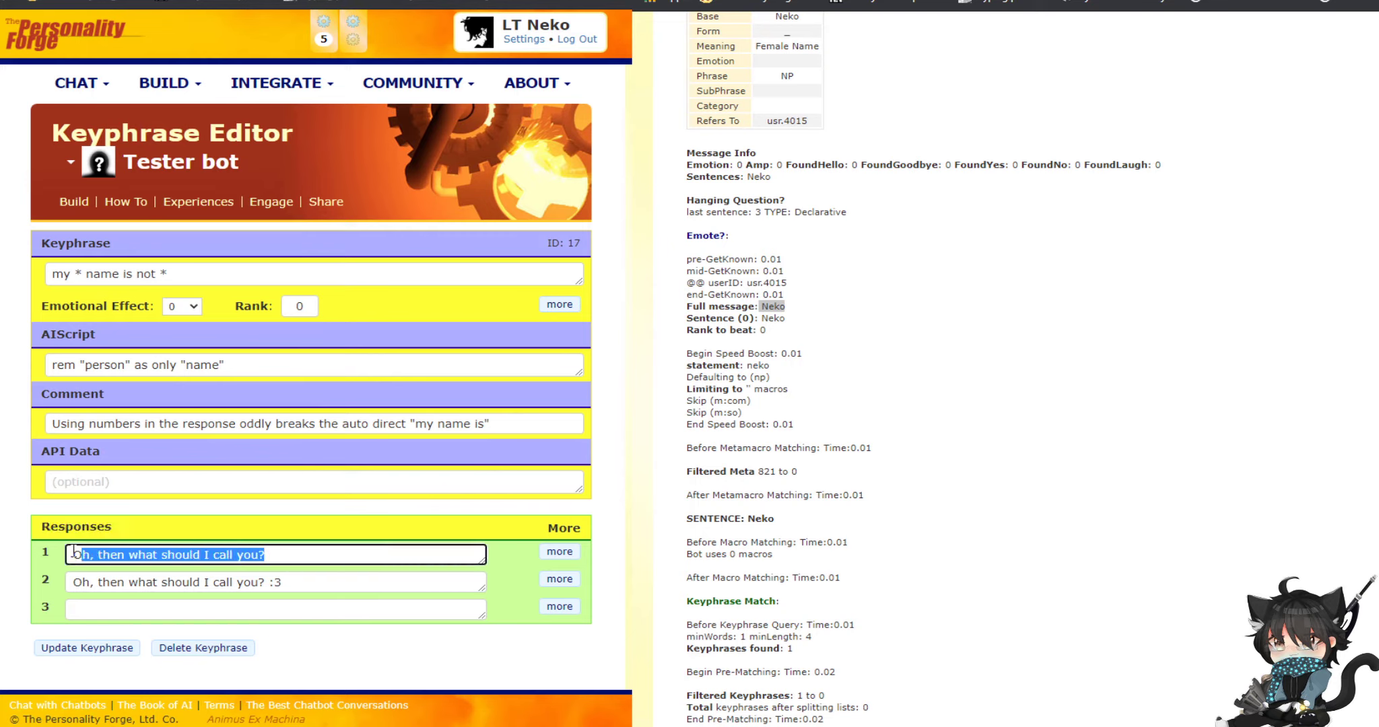
{"action": "left_click_drag", "start_coordinate": [297, 583], "coordinate": [92, 585]}
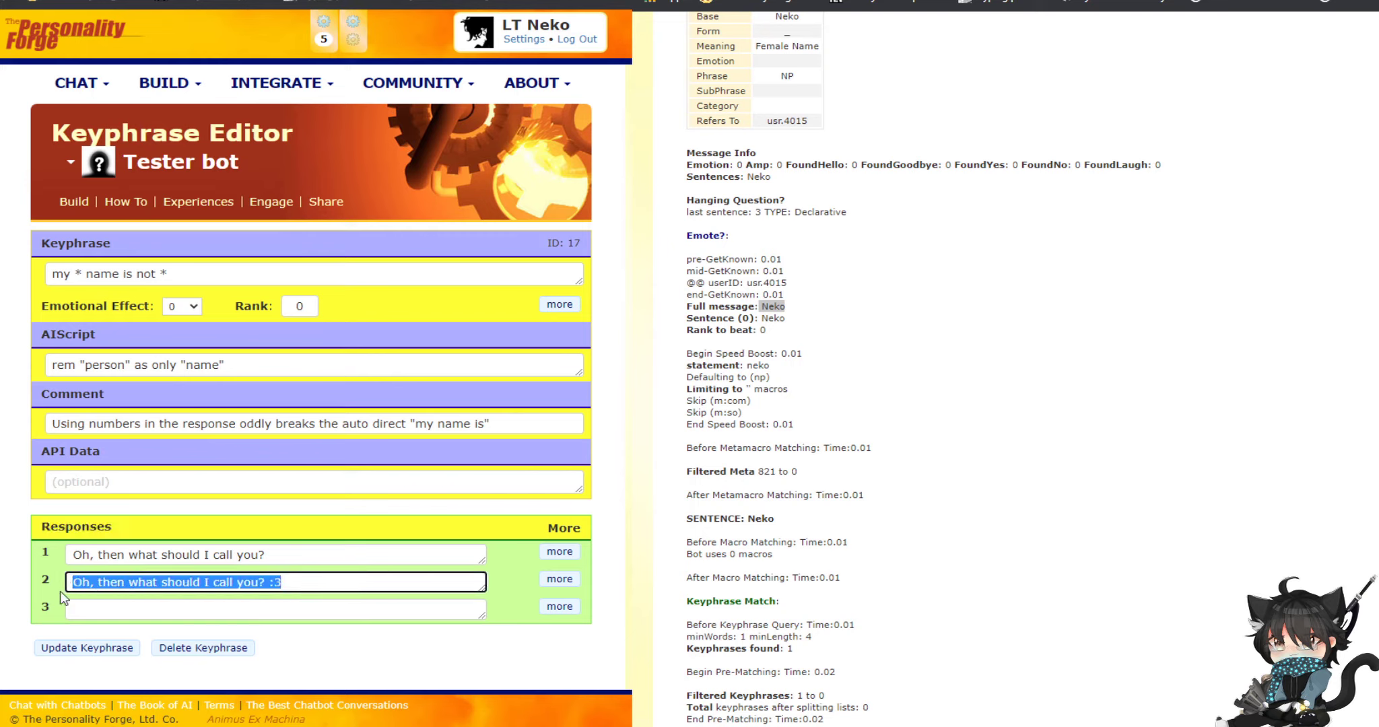
{"action": "left_click", "coordinate": [54, 274]}
{"action": "left_click_drag", "start_coordinate": [55, 274], "coordinate": [226, 269]}
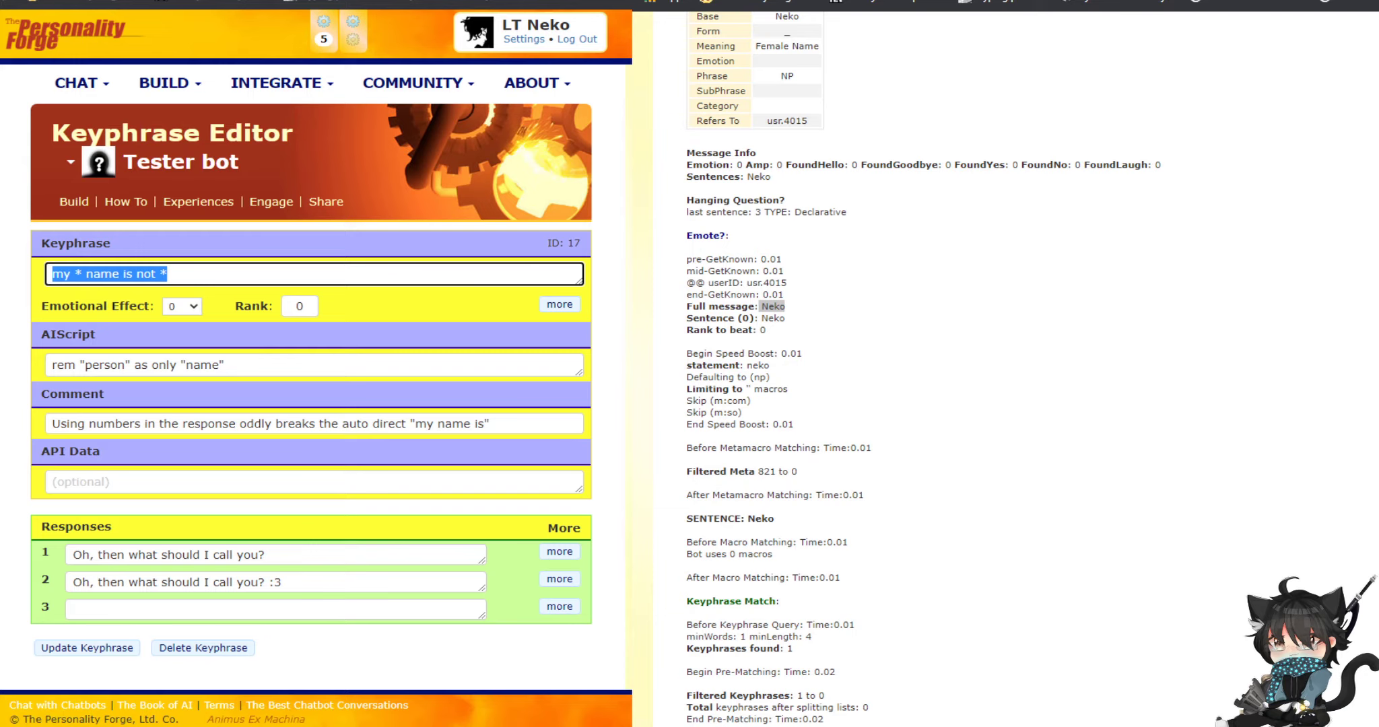
{"action": "left_click_drag", "start_coordinate": [273, 556], "coordinate": [107, 558]}
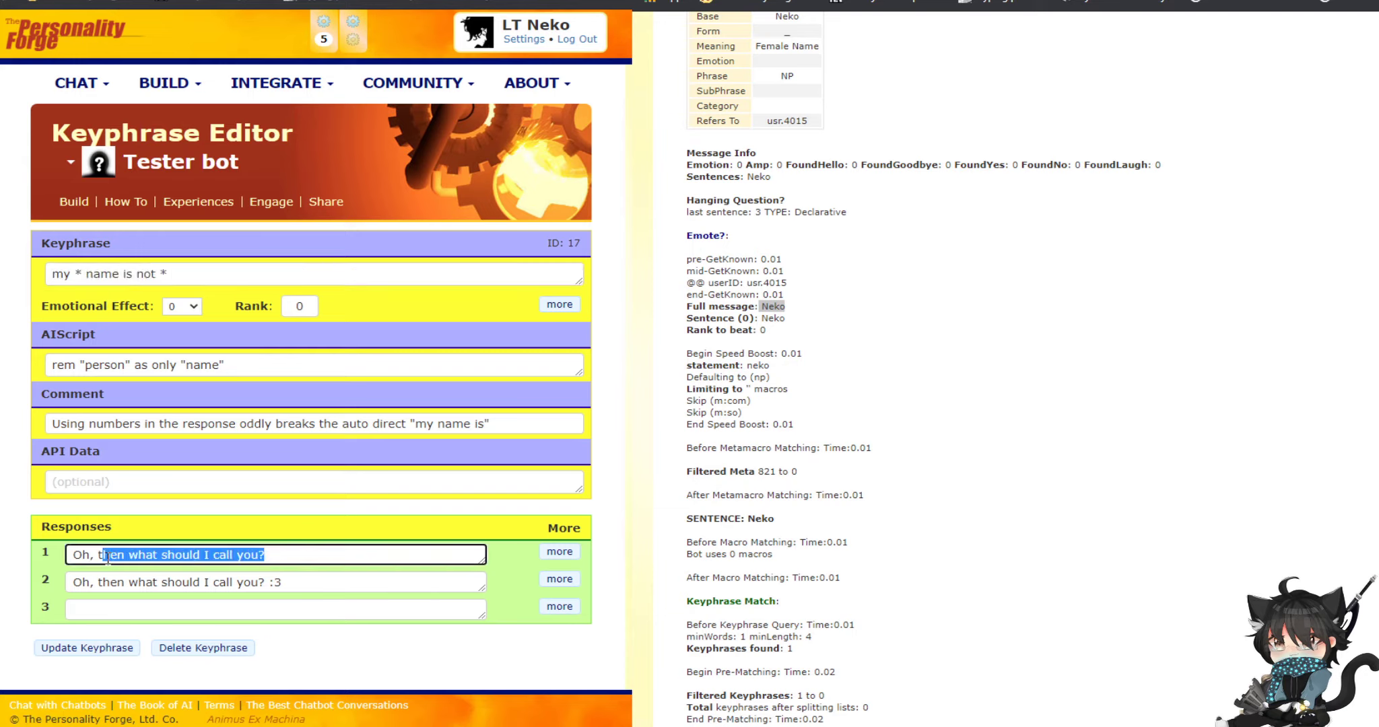
{"action": "left_click_drag", "start_coordinate": [317, 585], "coordinate": [66, 606]}
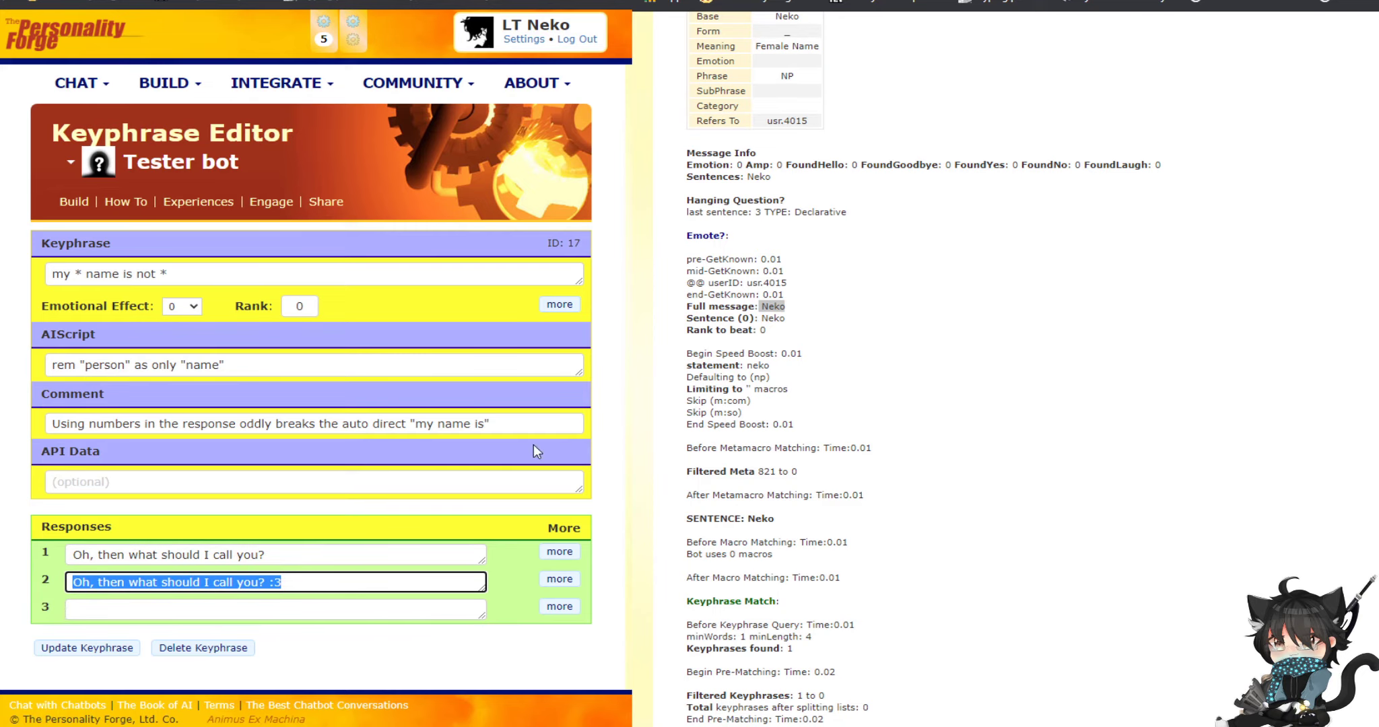
- In Tester bot's debug output, find the Hanging Question section and examine the last sentence and its type
{"action": "scroll", "coordinate": [717, 270], "scroll_direction": "up", "scroll_amount": 15}
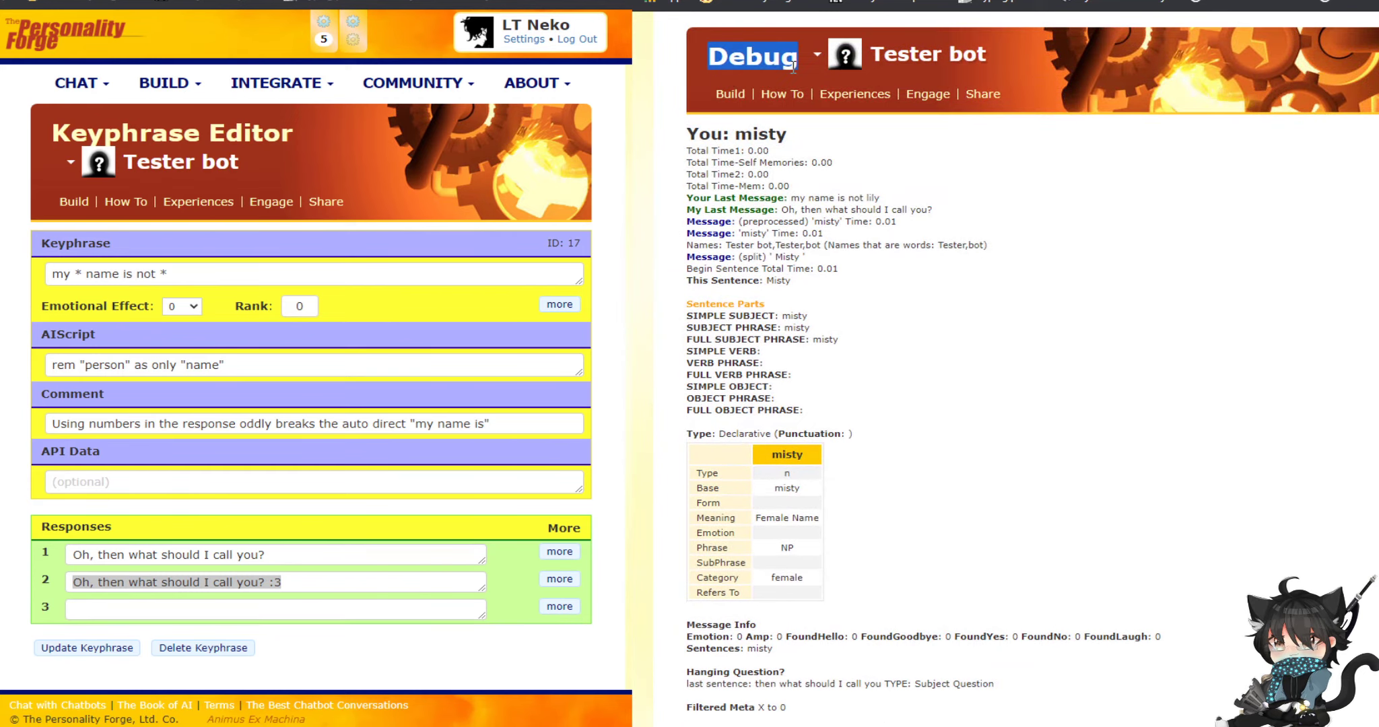
{"action": "scroll", "coordinate": [793, 375], "scroll_direction": "down", "scroll_amount": 10}
{"action": "scroll", "coordinate": [794, 375], "scroll_direction": "up", "scroll_amount": 4}
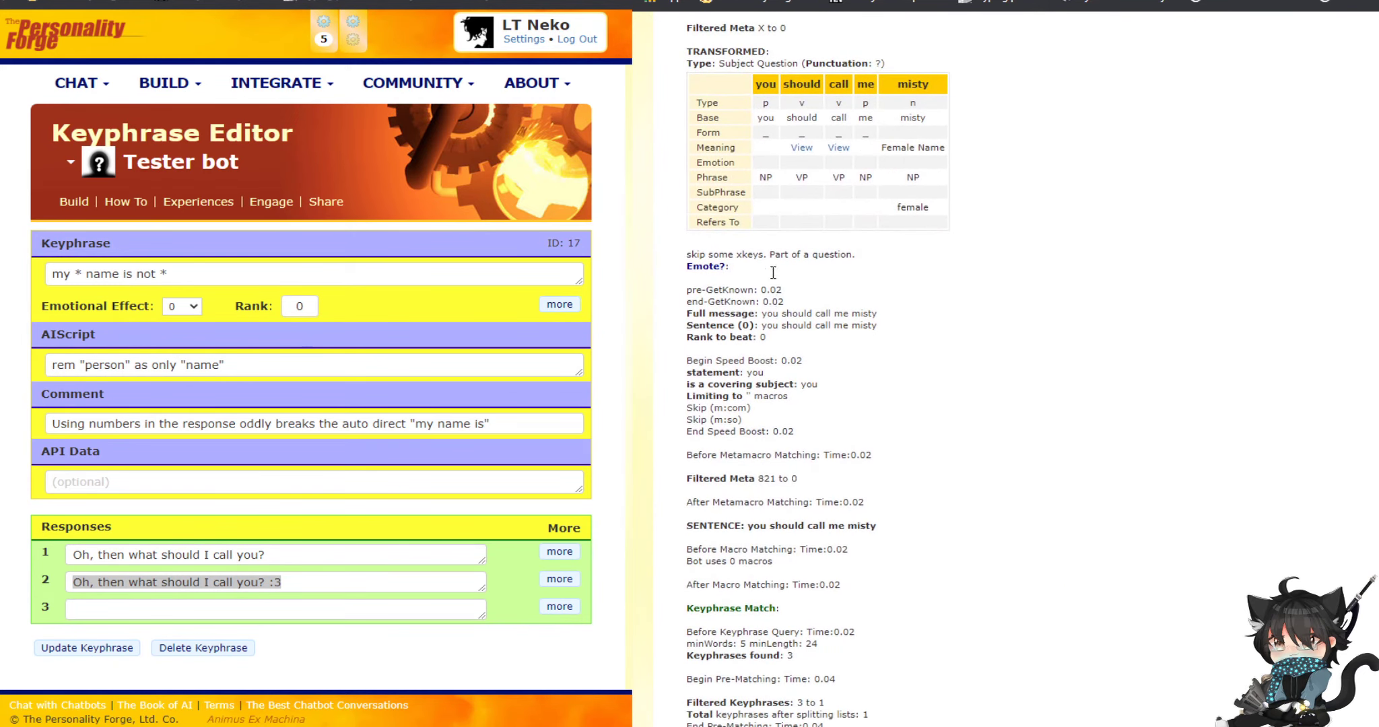
{"action": "left_click_drag", "start_coordinate": [692, 276], "coordinate": [1010, 302]}
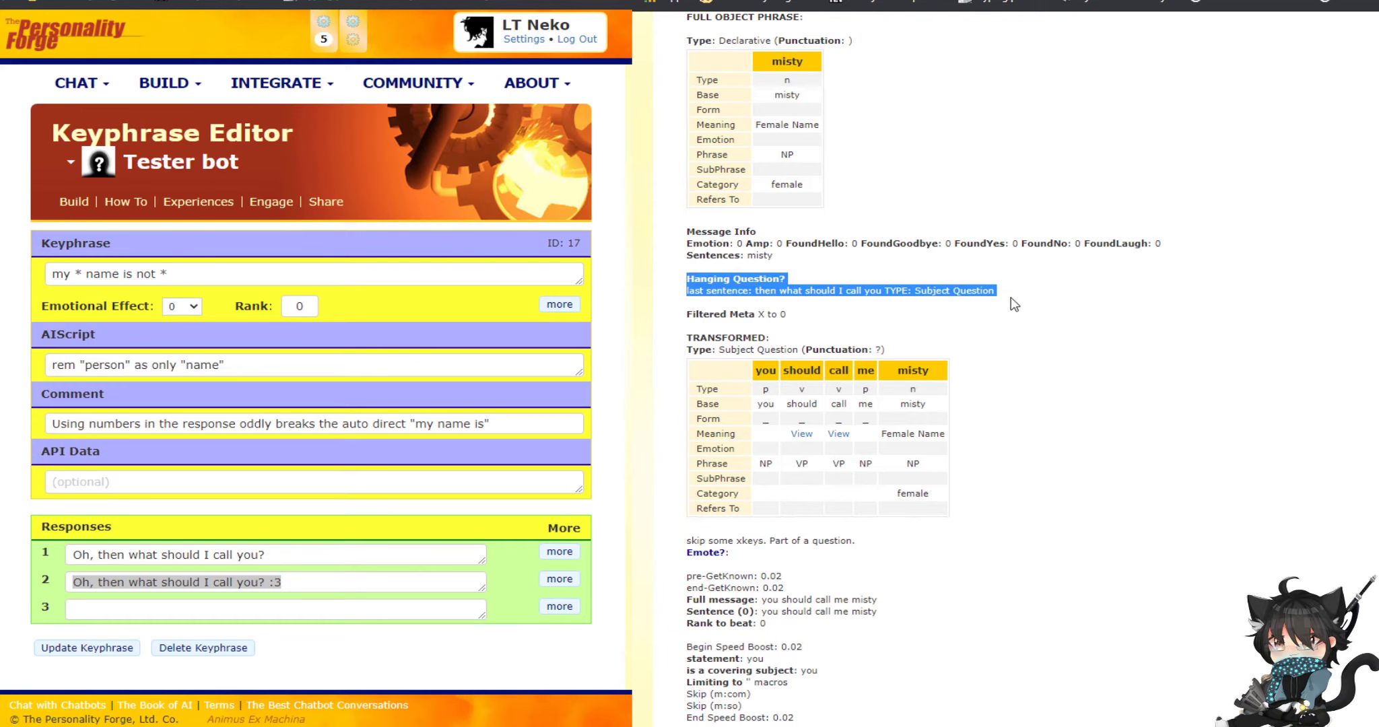
{"action": "left_click", "coordinate": [770, 293]}
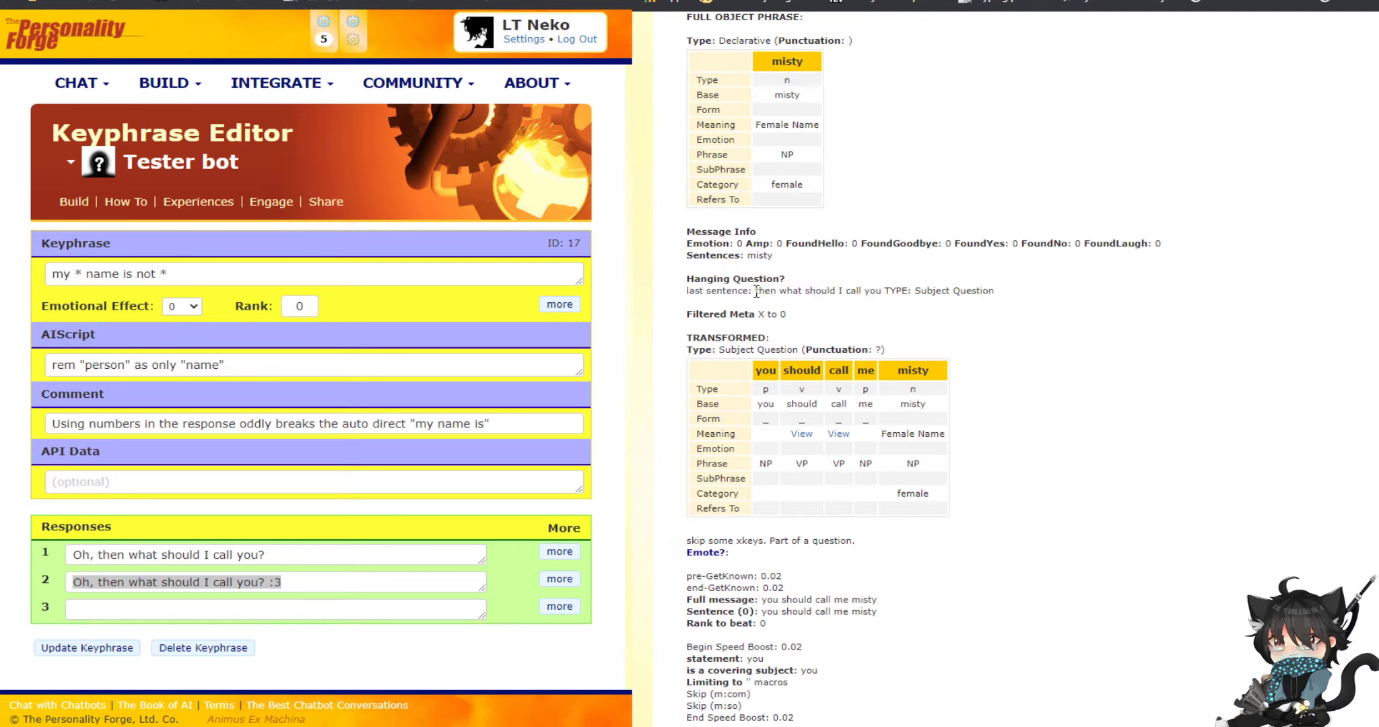
{"action": "left_click_drag", "start_coordinate": [755, 291], "coordinate": [880, 297]}
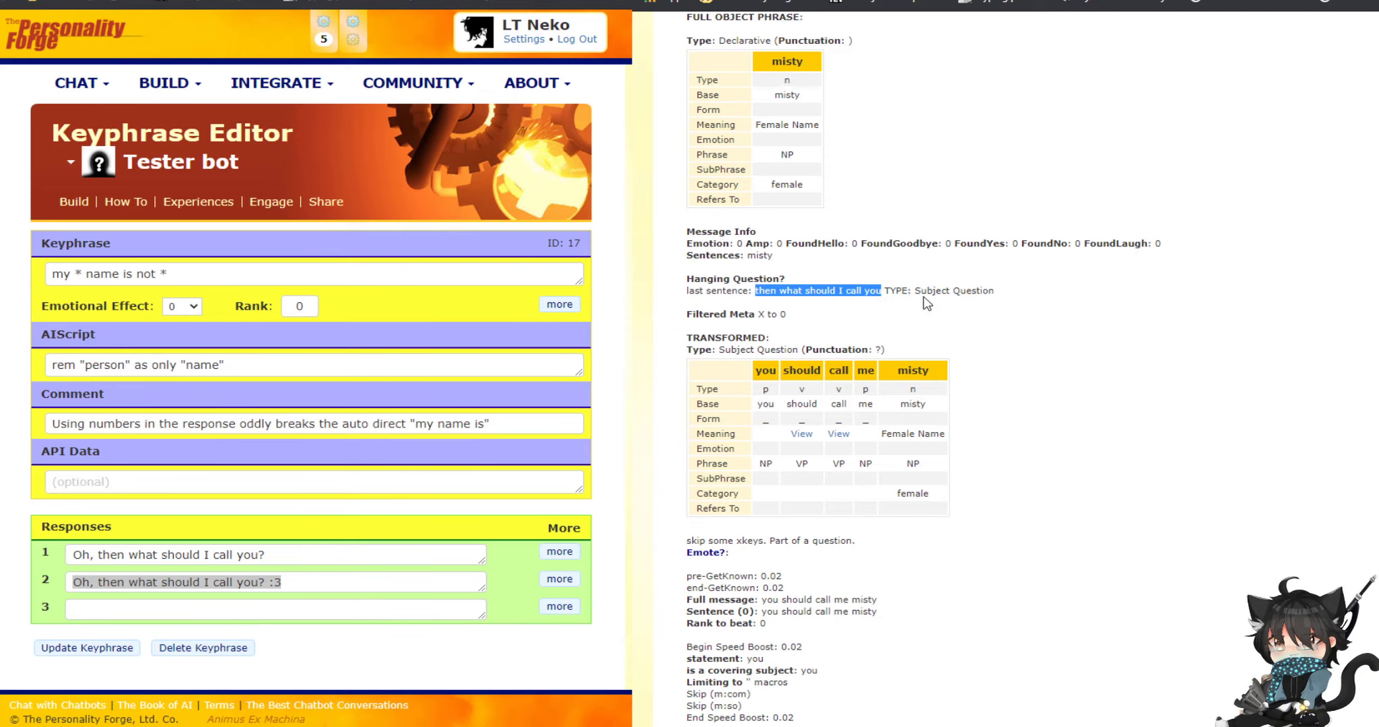
- Examine the debug output's full message beginning "you should call me", its user memory and the matched keyphrase at the end
{"action": "scroll", "coordinate": [975, 292], "scroll_direction": "down", "scroll_amount": 3}
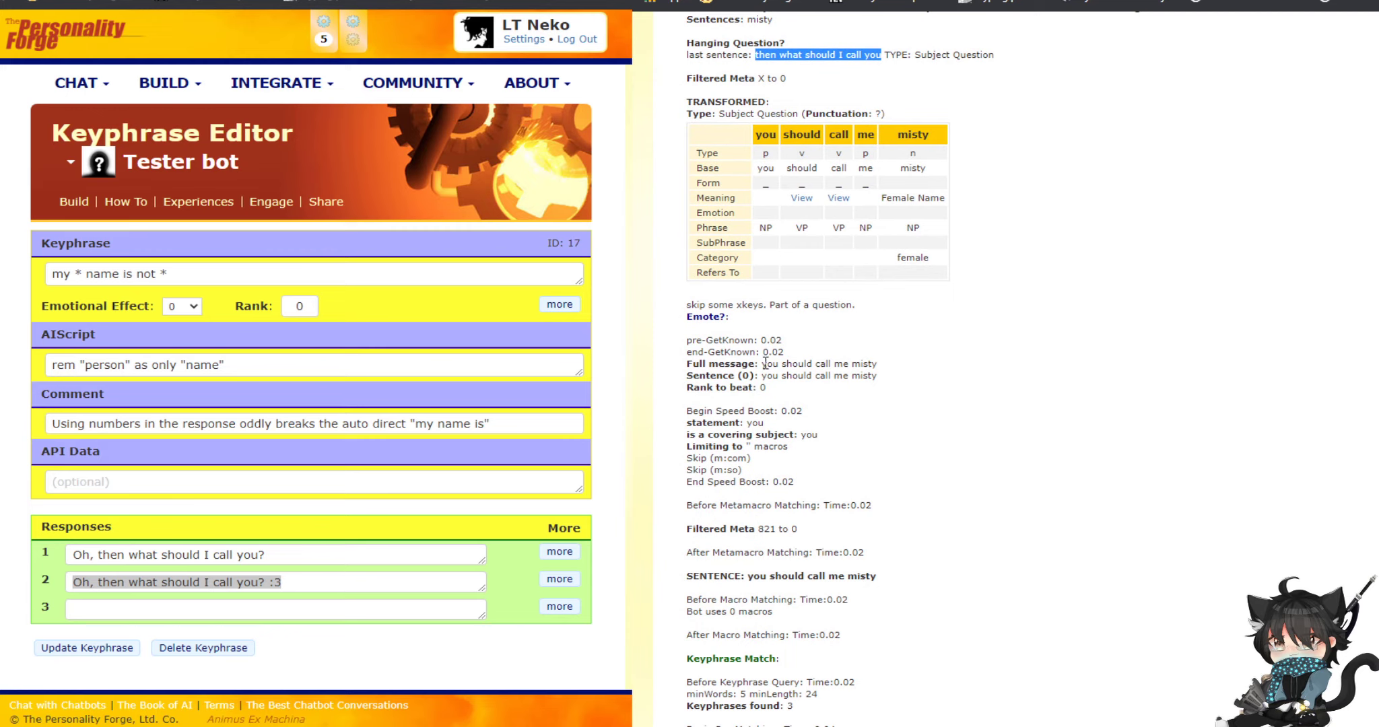
{"action": "left_click_drag", "start_coordinate": [761, 363], "coordinate": [875, 364]}
{"action": "left_click", "coordinate": [876, 363]}
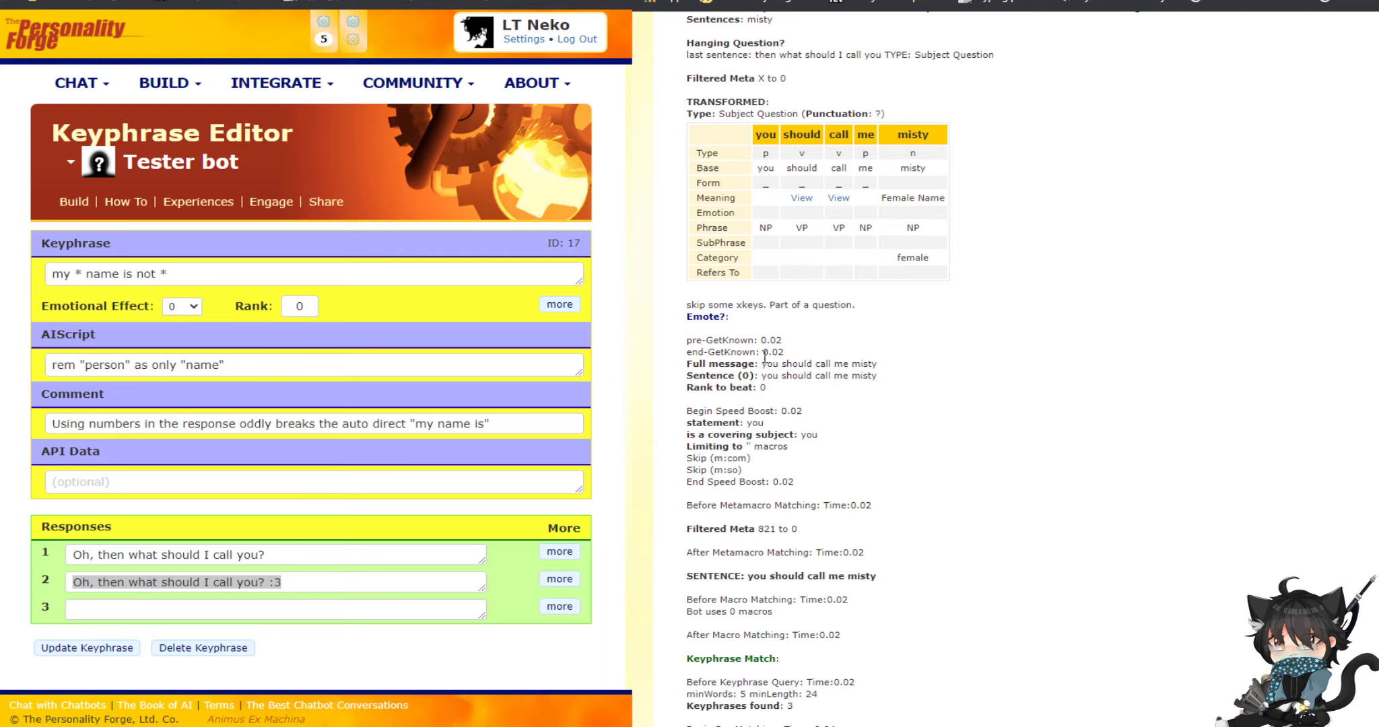
{"action": "left_click_drag", "start_coordinate": [760, 363], "coordinate": [850, 364]}
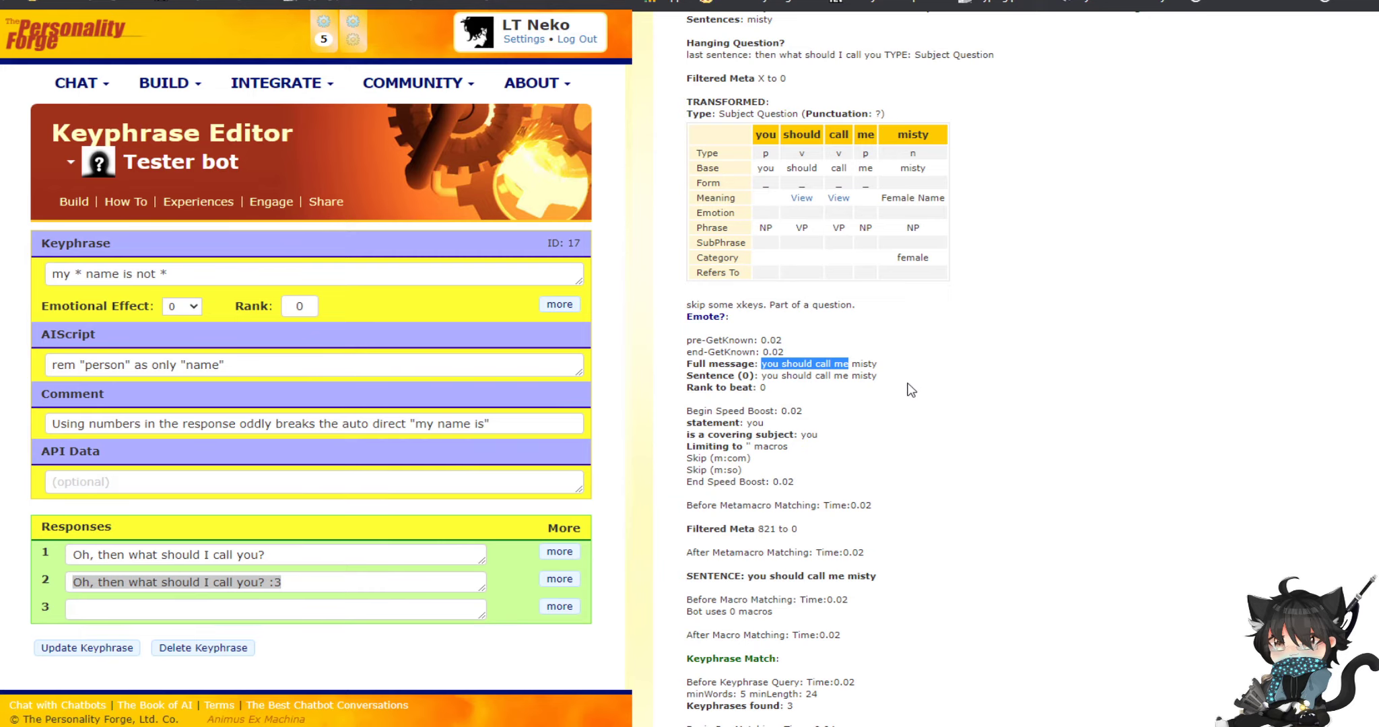
{"action": "scroll", "coordinate": [871, 404], "scroll_direction": "down", "scroll_amount": 15}
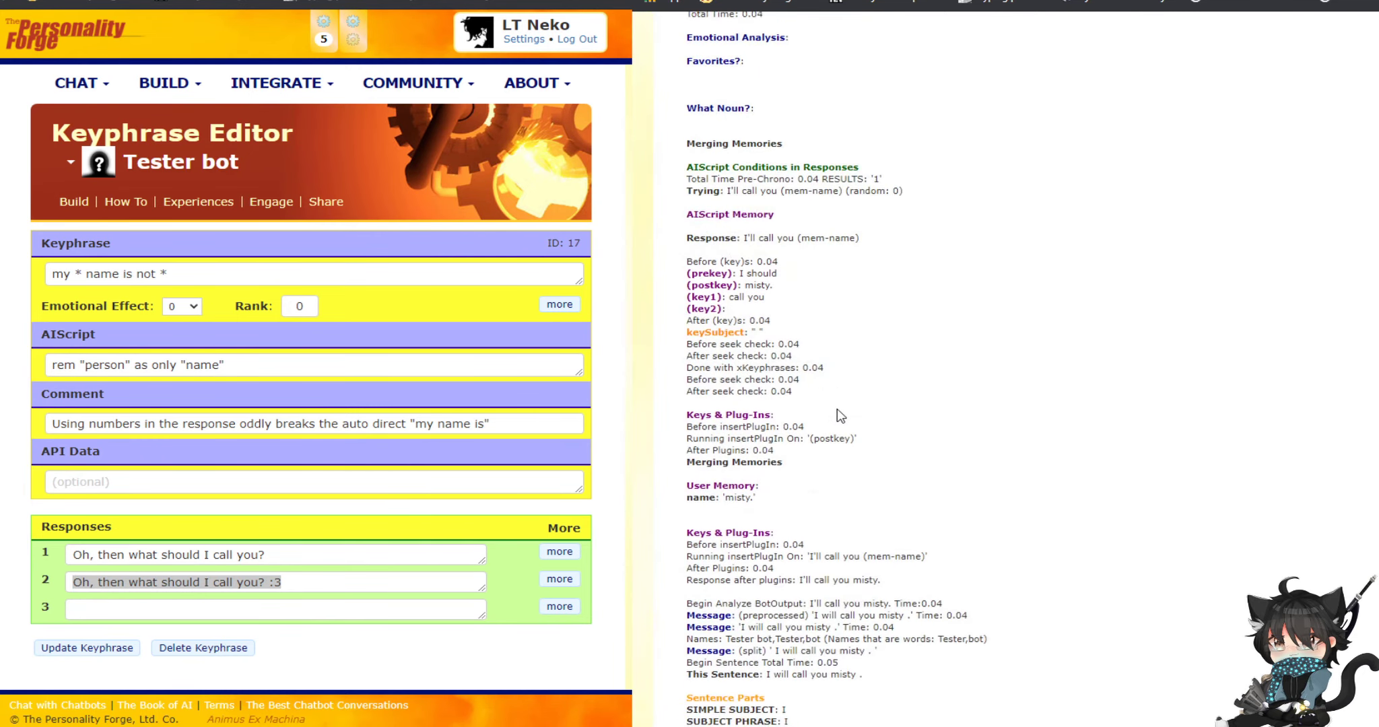
{"action": "scroll", "coordinate": [856, 410], "scroll_direction": "down", "scroll_amount": 6}
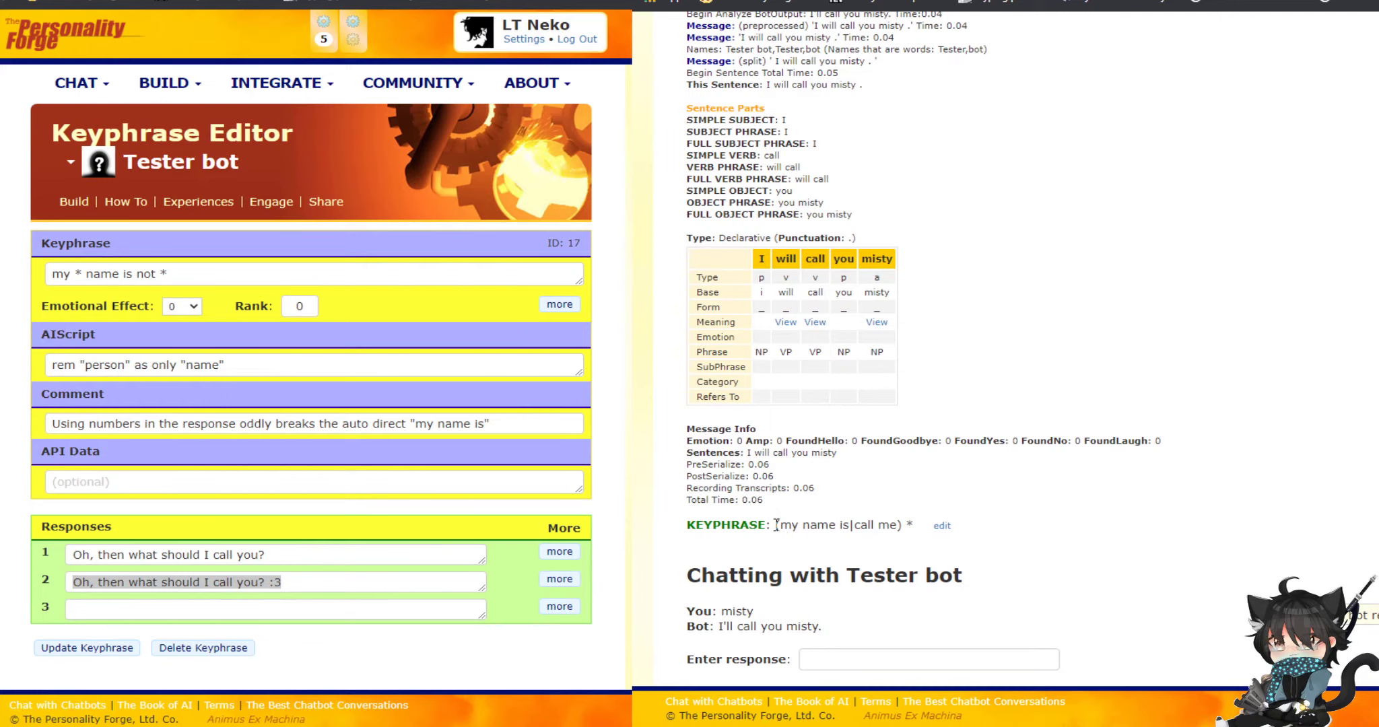
- Examine the matched keyphrase "(my name is|call me) *" in the debug output against the one-word reply "misty"
{"action": "left_click_drag", "start_coordinate": [778, 525], "coordinate": [917, 526]}
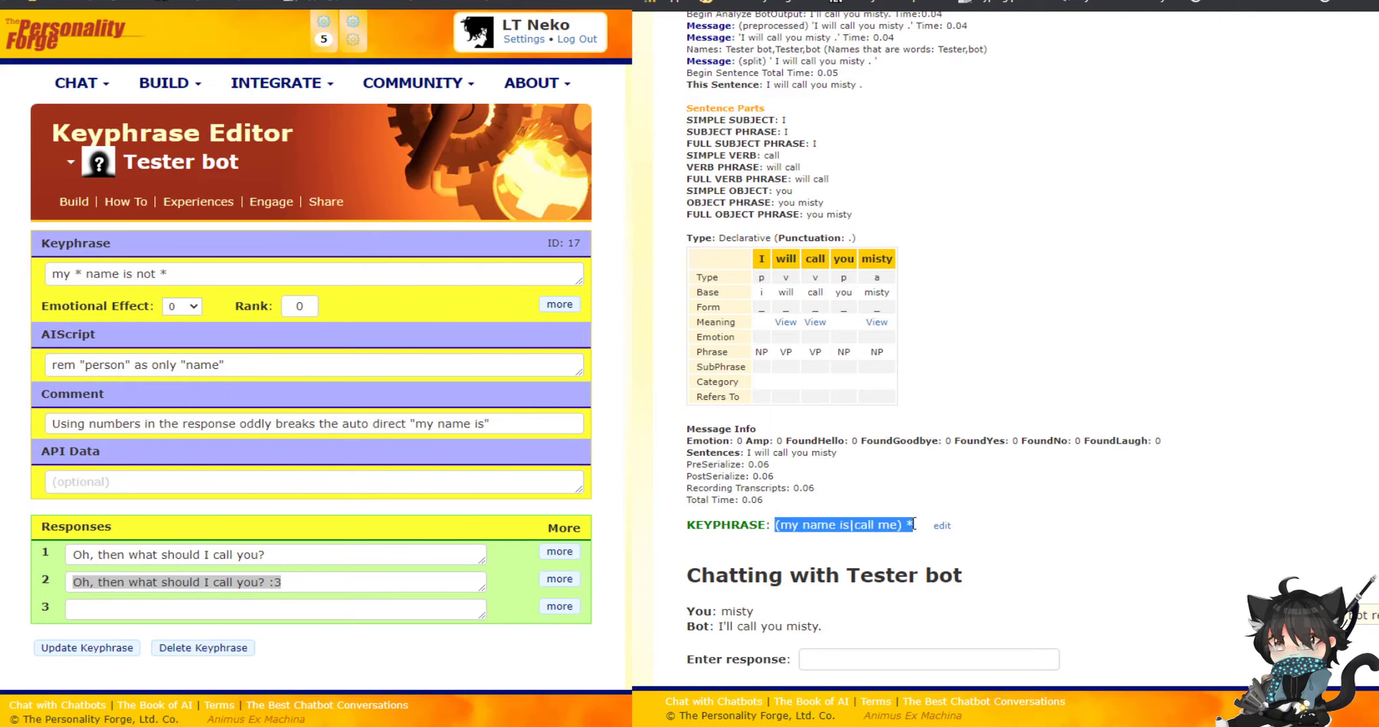
{"action": "left_click_drag", "start_coordinate": [722, 610], "coordinate": [755, 611]}
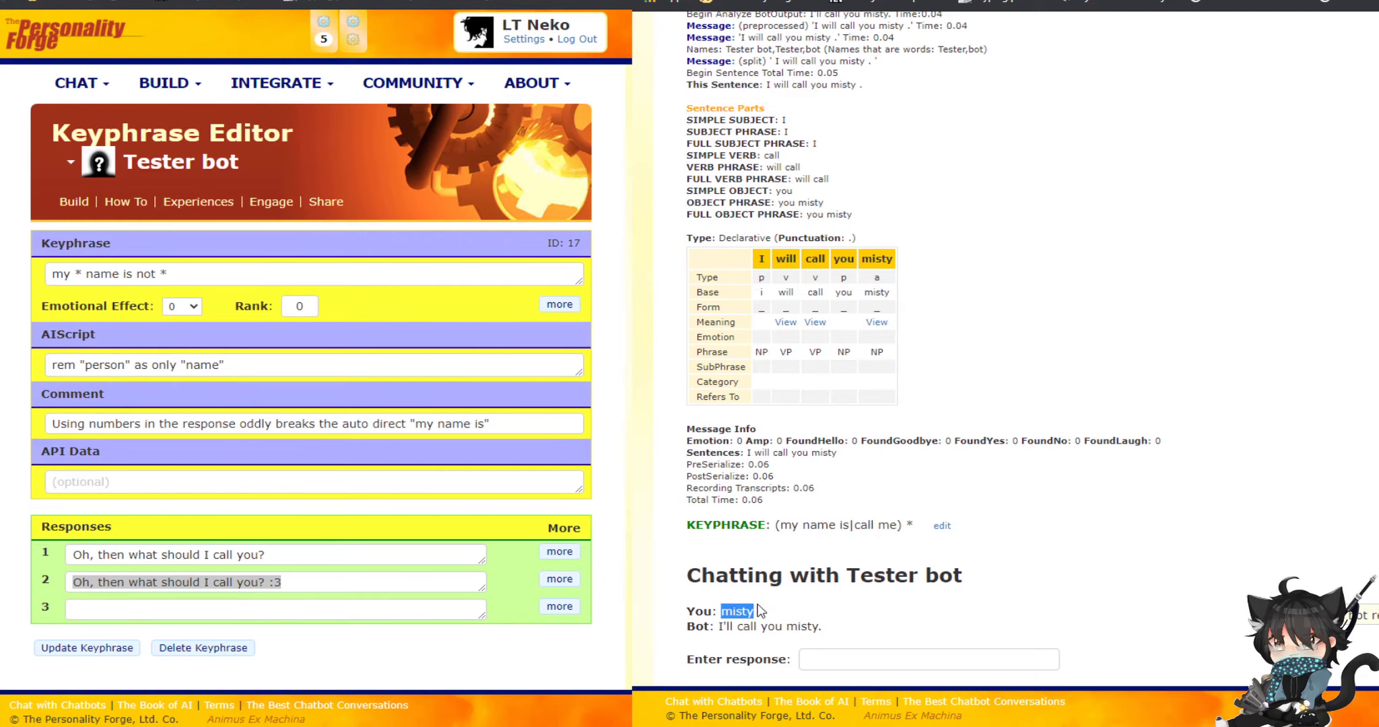
{"action": "scroll", "coordinate": [833, 572], "scroll_direction": "up", "scroll_amount": 3}
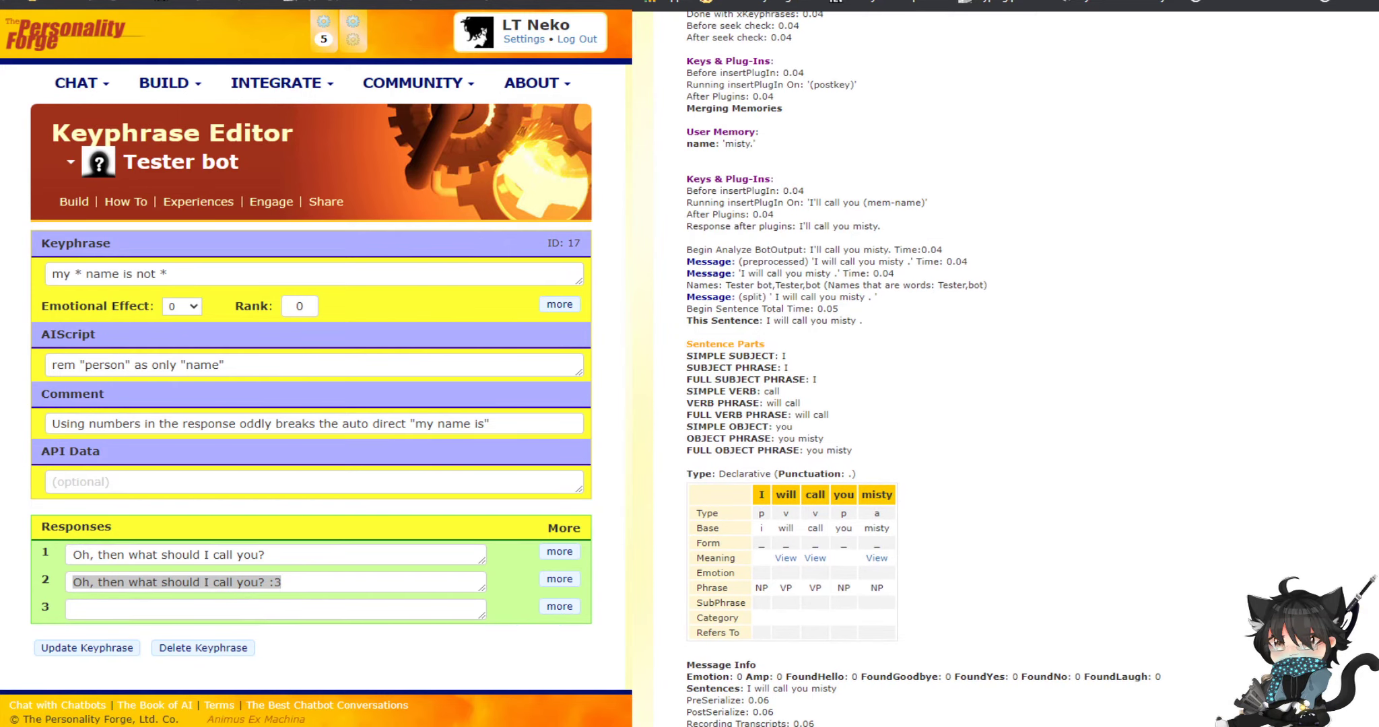
- In the debug output for "neko", examine the previous bot message, the Hanging Question entry and the full message
{"action": "scroll", "coordinate": [852, 386], "scroll_direction": "up", "scroll_amount": 10}
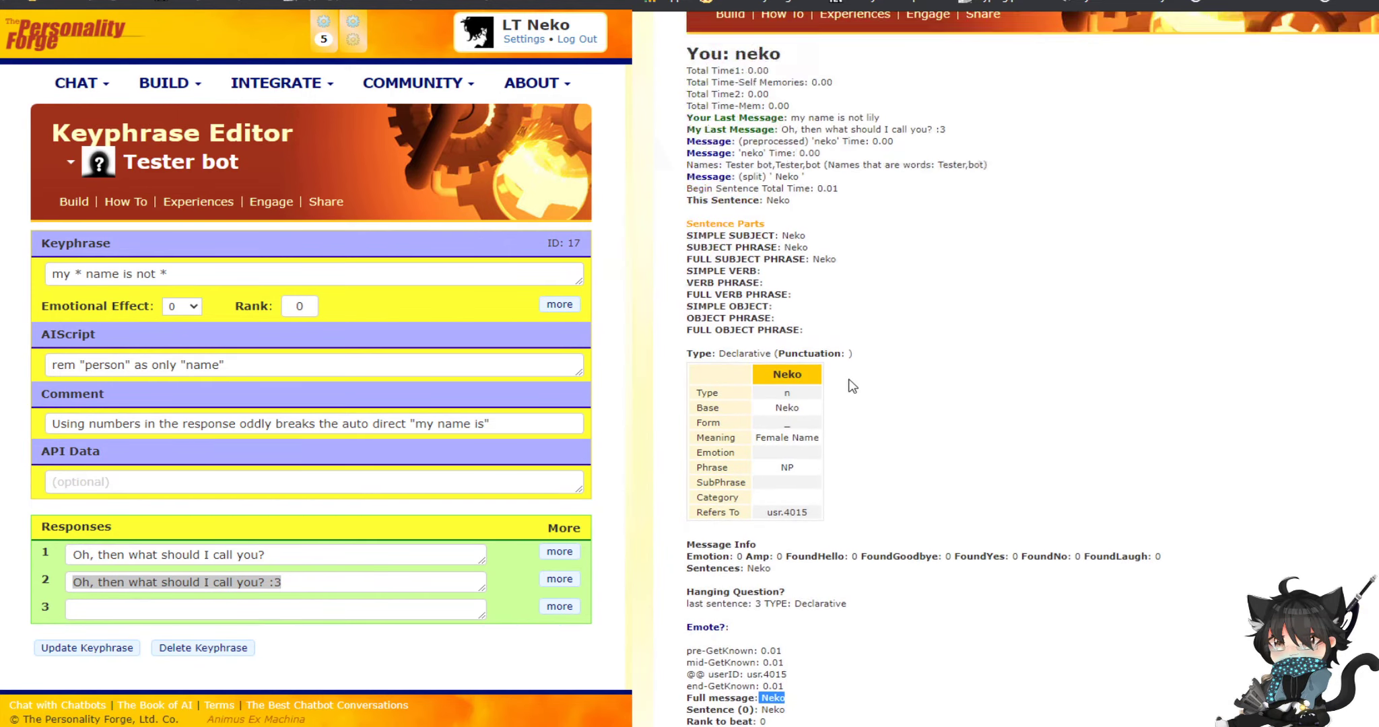
{"action": "scroll", "coordinate": [852, 386], "scroll_direction": "up", "scroll_amount": 2}
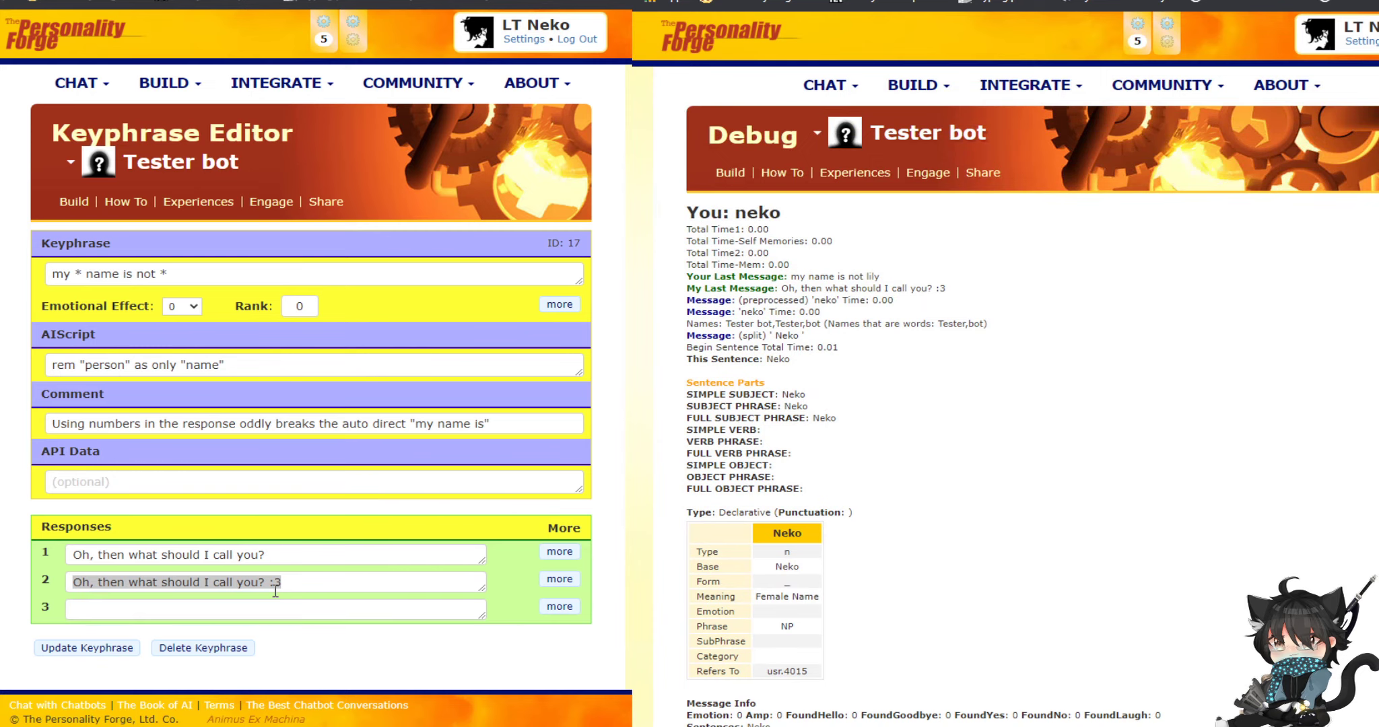
{"action": "scroll", "coordinate": [733, 484], "scroll_direction": "down", "scroll_amount": 5}
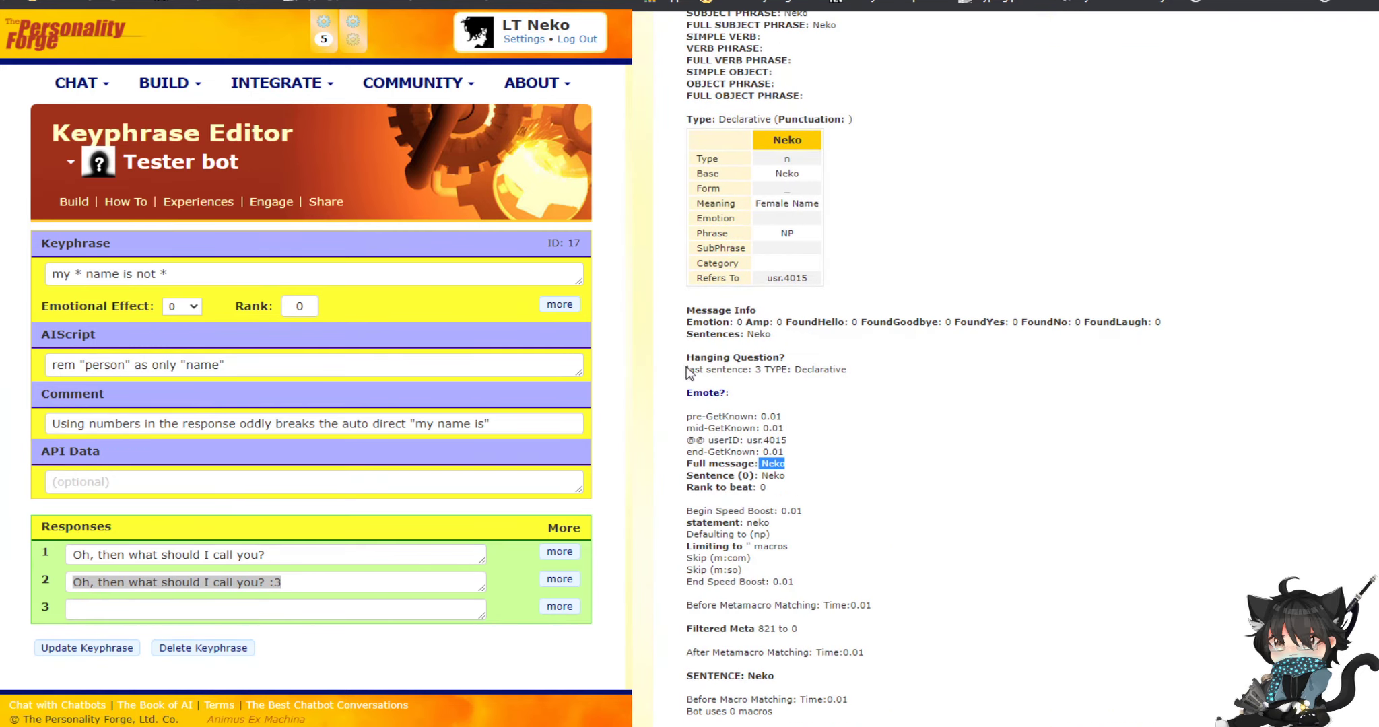
{"action": "left_click_drag", "start_coordinate": [687, 369], "coordinate": [867, 380]}
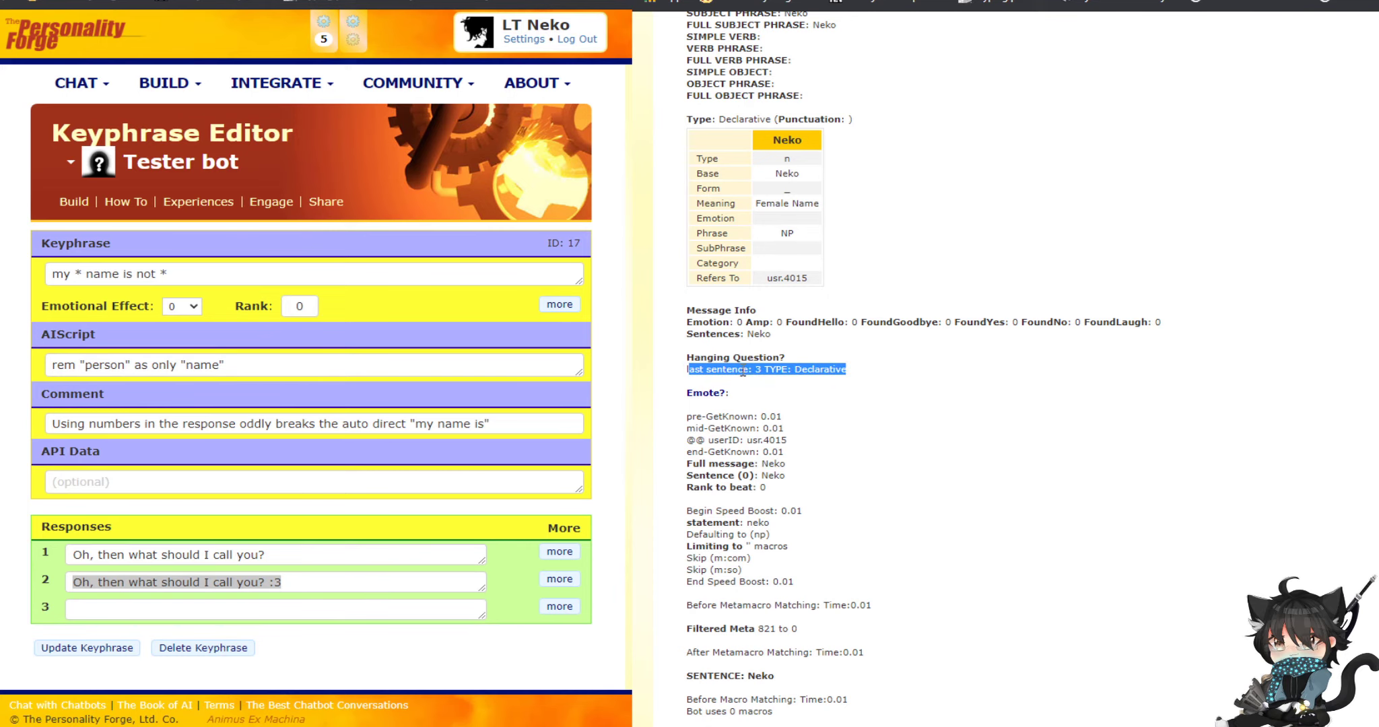
{"action": "scroll", "coordinate": [752, 392], "scroll_direction": "down", "scroll_amount": 2}
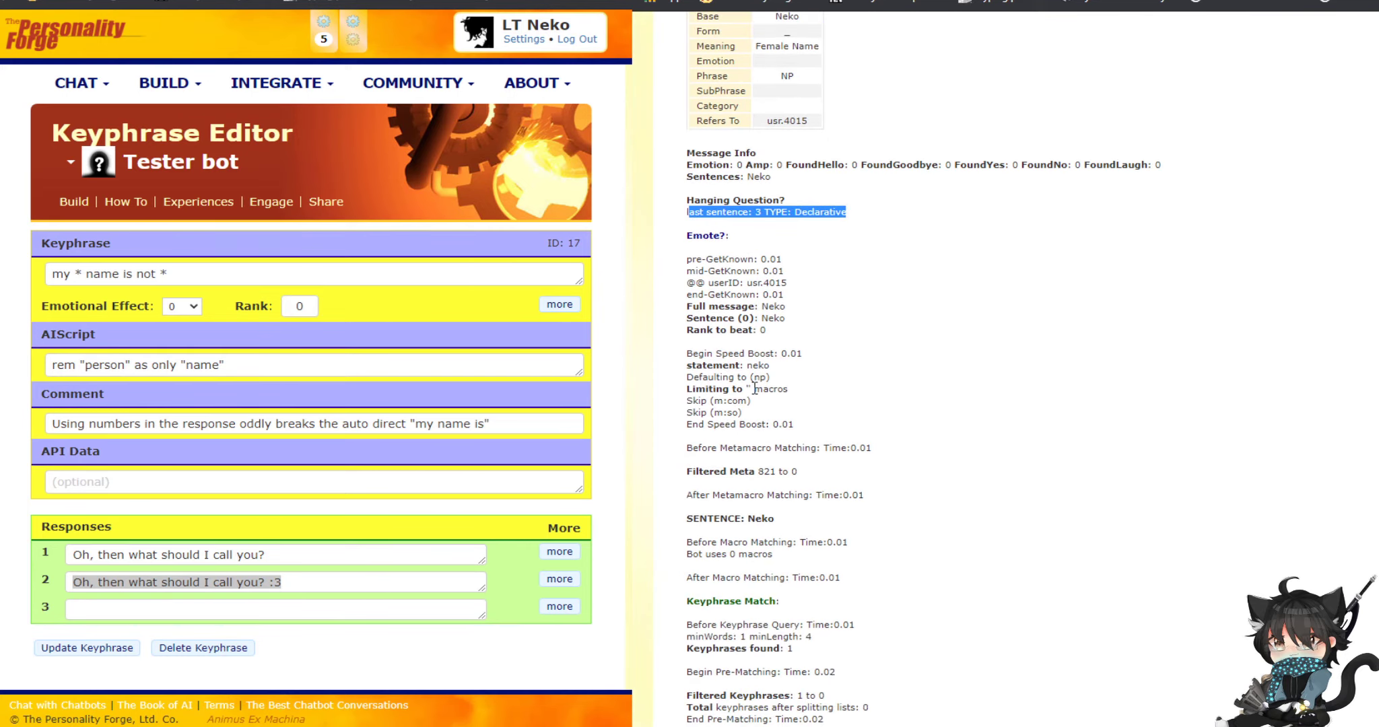
{"action": "left_click_drag", "start_coordinate": [760, 308], "coordinate": [787, 307]}
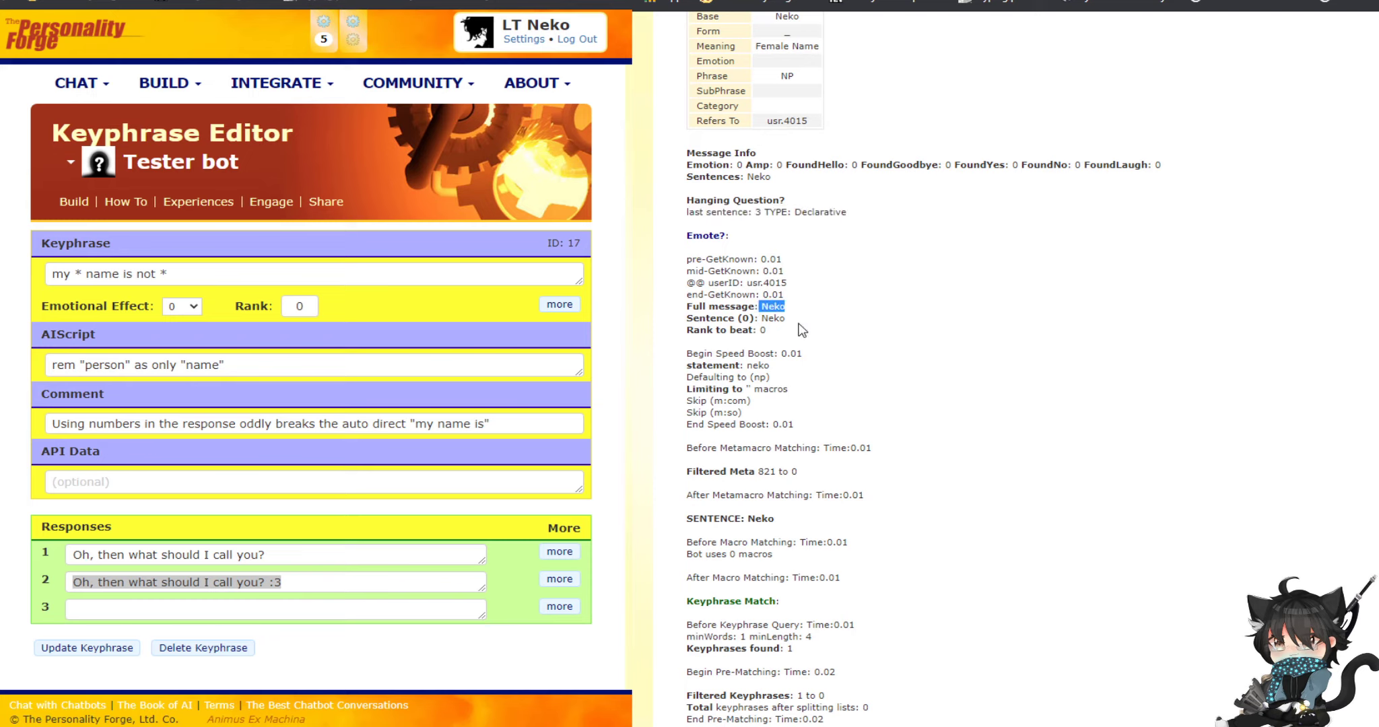
- Examine the matched keyphrase and the final chat exchange at the end of the "neko" debug output
{"action": "scroll", "coordinate": [815, 377], "scroll_direction": "down", "scroll_amount": 20}
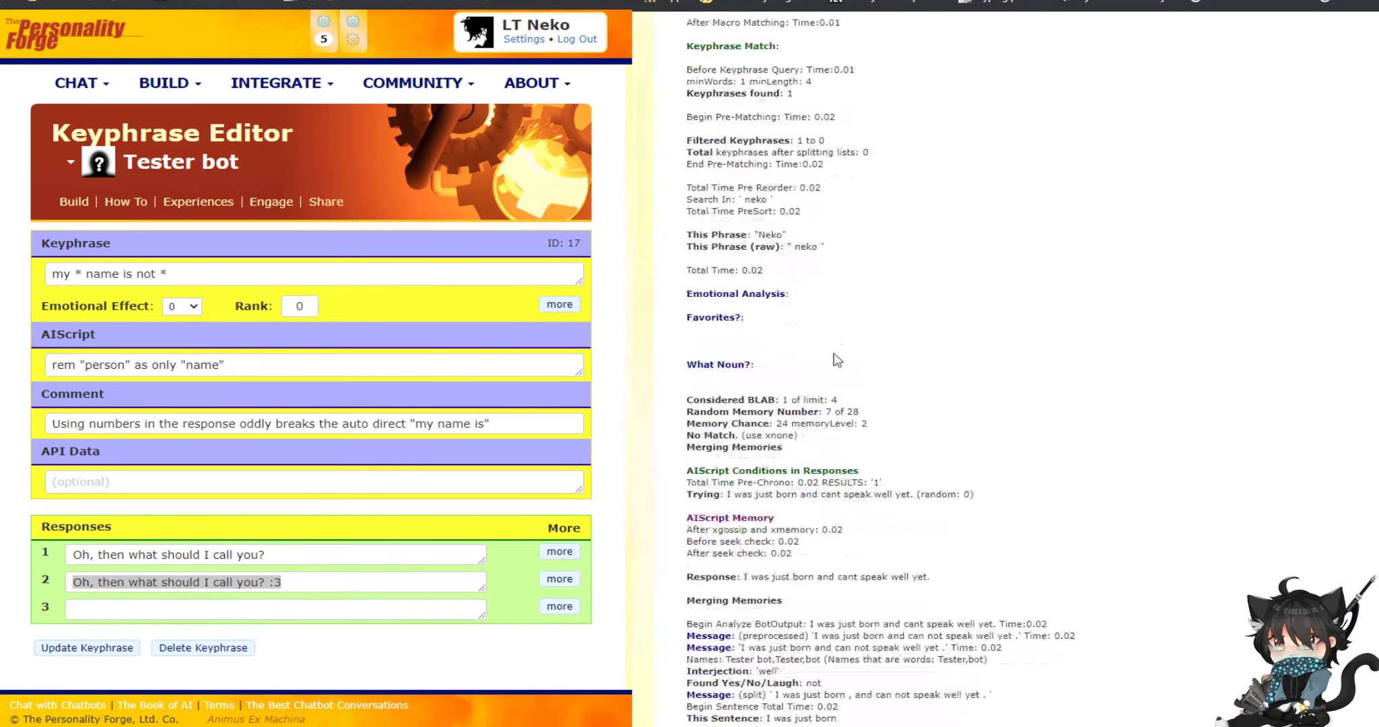
{"action": "scroll", "coordinate": [835, 423], "scroll_direction": "down", "scroll_amount": 1}
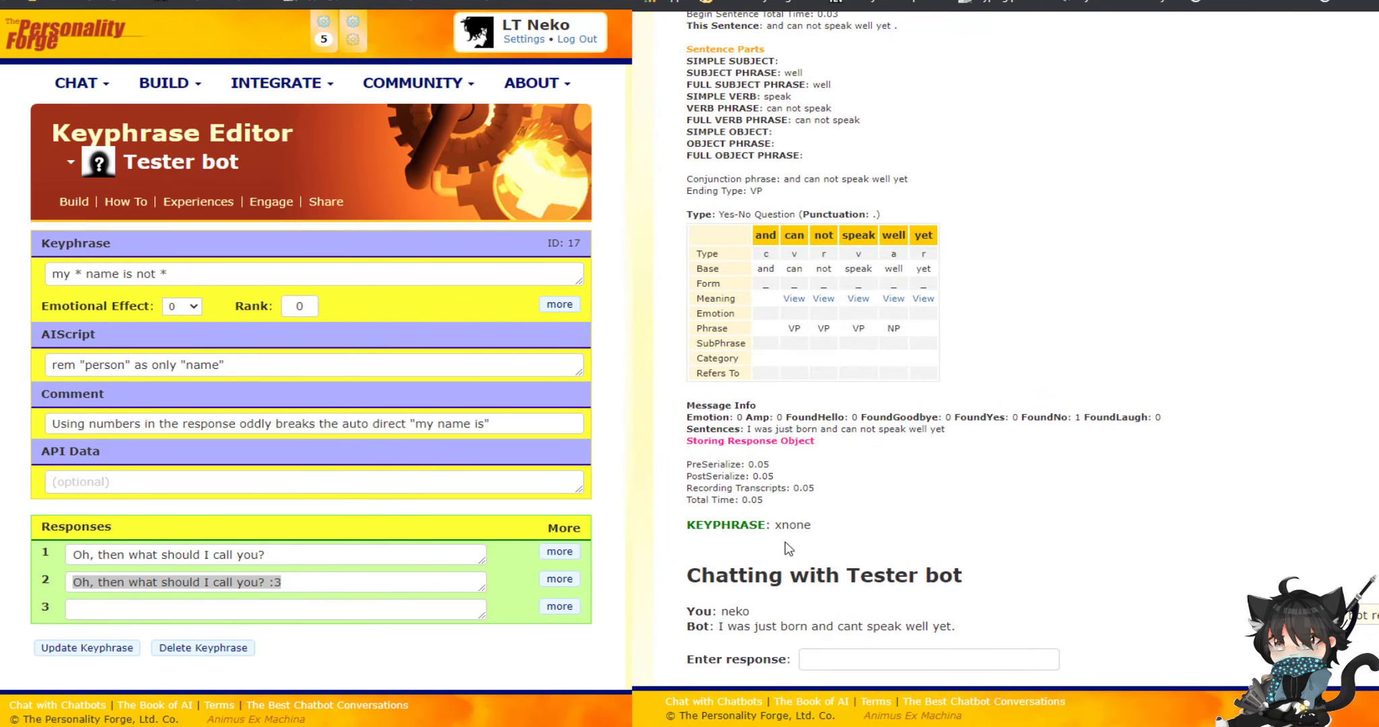
{"action": "left_click_drag", "start_coordinate": [775, 530], "coordinate": [816, 539]}
{"action": "left_click_drag", "start_coordinate": [722, 611], "coordinate": [999, 614]}
- Save the "my * name is not *" keyphrase and open Tester bot's "(my name is|call me) *" keyphrase for editing
{"action": "left_click", "coordinate": [293, 582]}
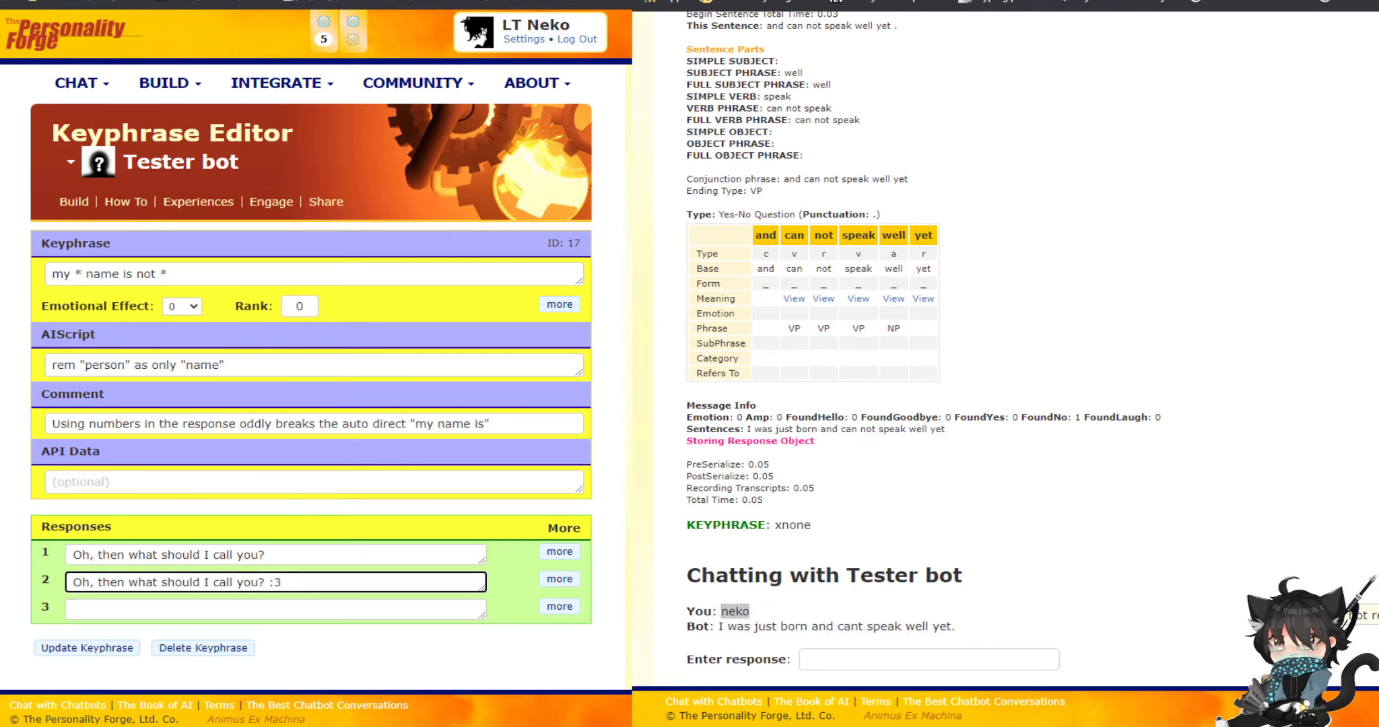
{"action": "key", "text": "Return"}
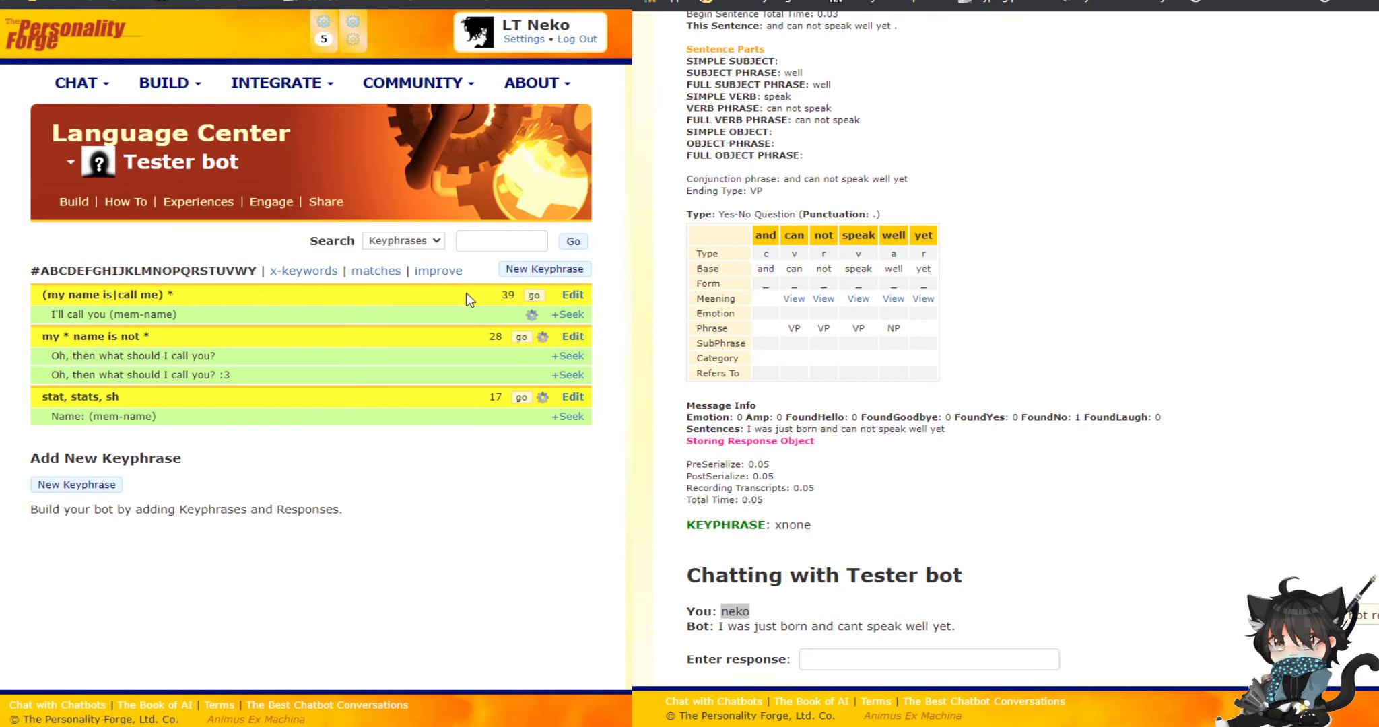
{"action": "left_click", "coordinate": [573, 295]}
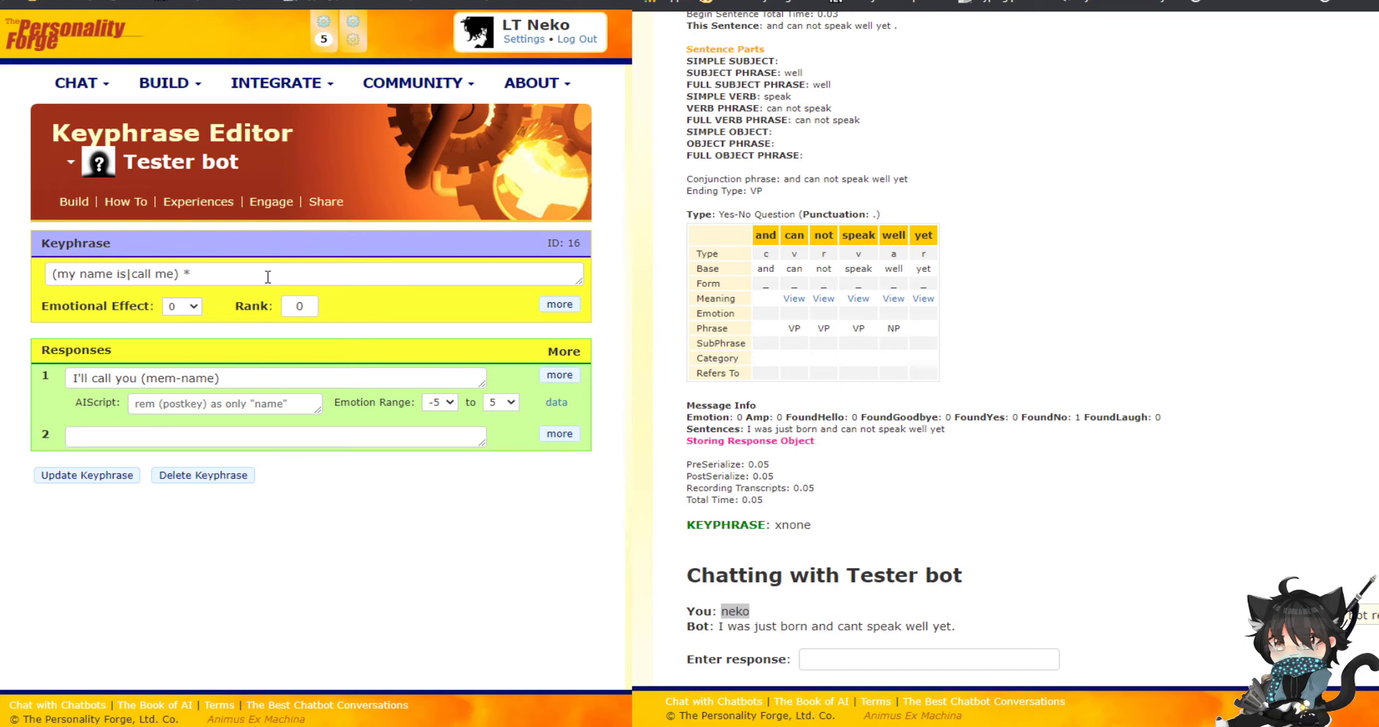
- In Lil Neko's Language Center, examine the namecatch plug-ins in the Seek keyphrase and try to open the "(say|what) * my *" keyphrase
{"action": "left_click", "coordinate": [84, 1]}
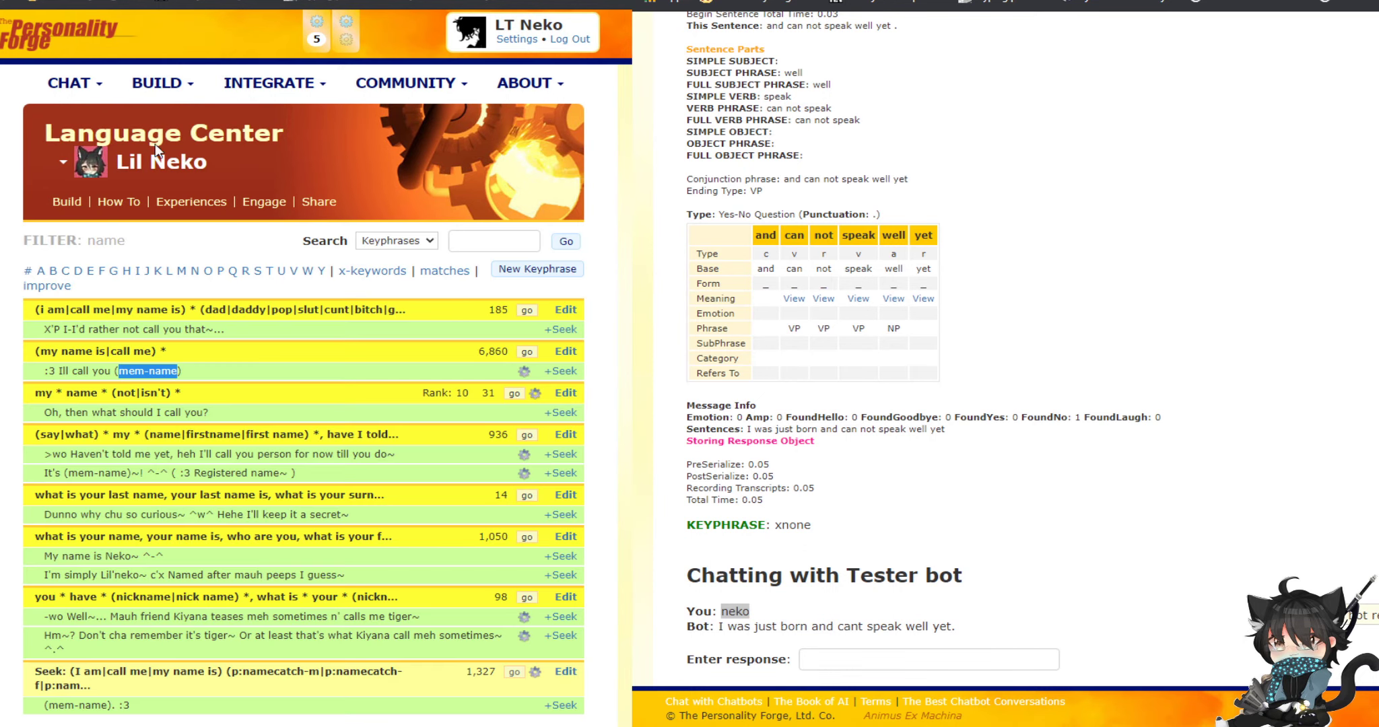
{"action": "scroll", "coordinate": [220, 408], "scroll_direction": "down", "scroll_amount": 3}
{"action": "left_click", "coordinate": [231, 523]}
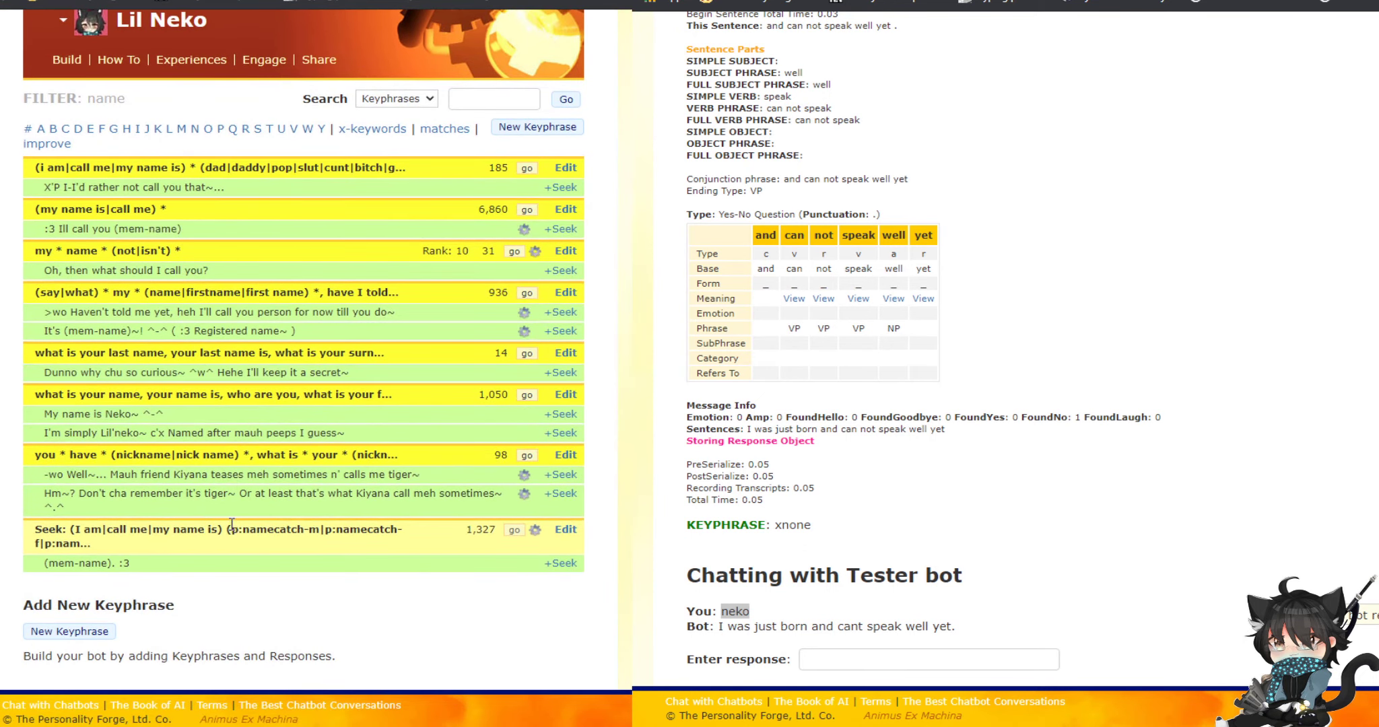
{"action": "left_click_drag", "start_coordinate": [232, 526], "coordinate": [410, 544]}
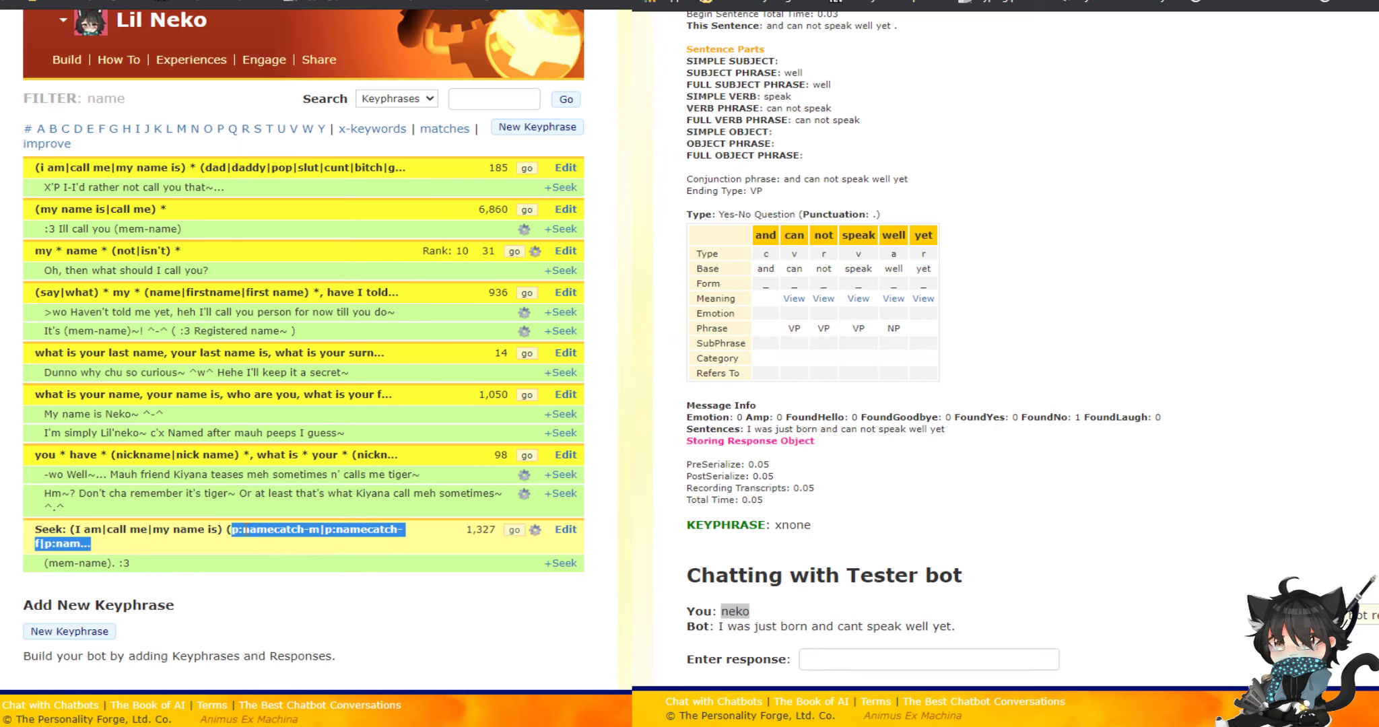
{"action": "left_click_drag", "start_coordinate": [232, 529], "coordinate": [325, 532]}
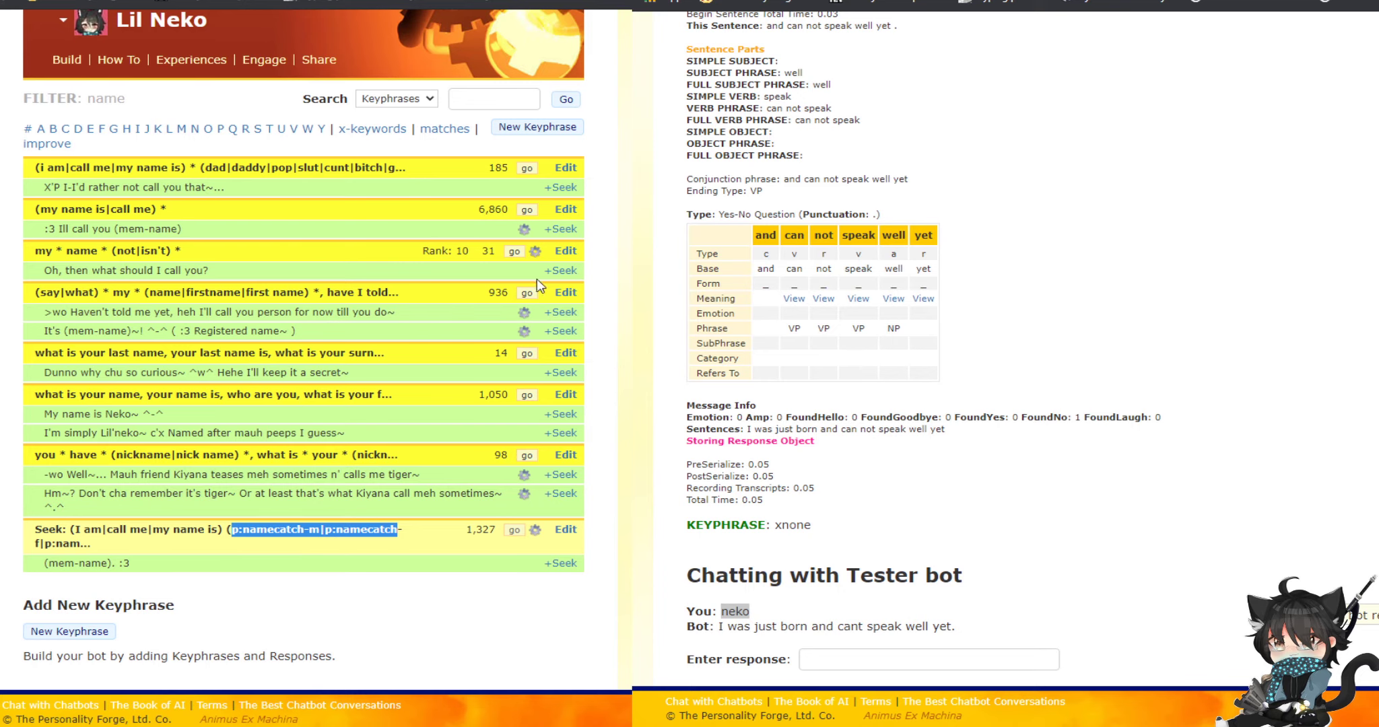
{"action": "left_click", "coordinate": [565, 297]}
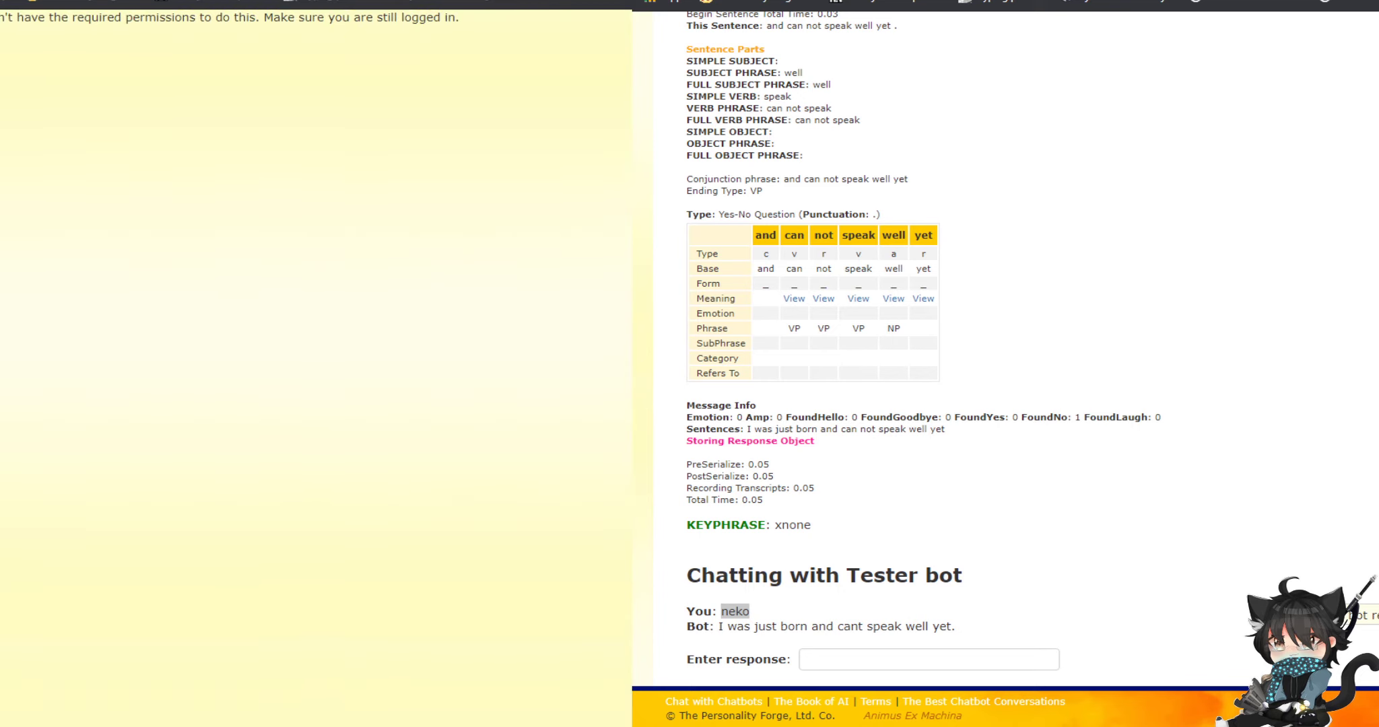
{"action": "key", "text": "alt+Left"}
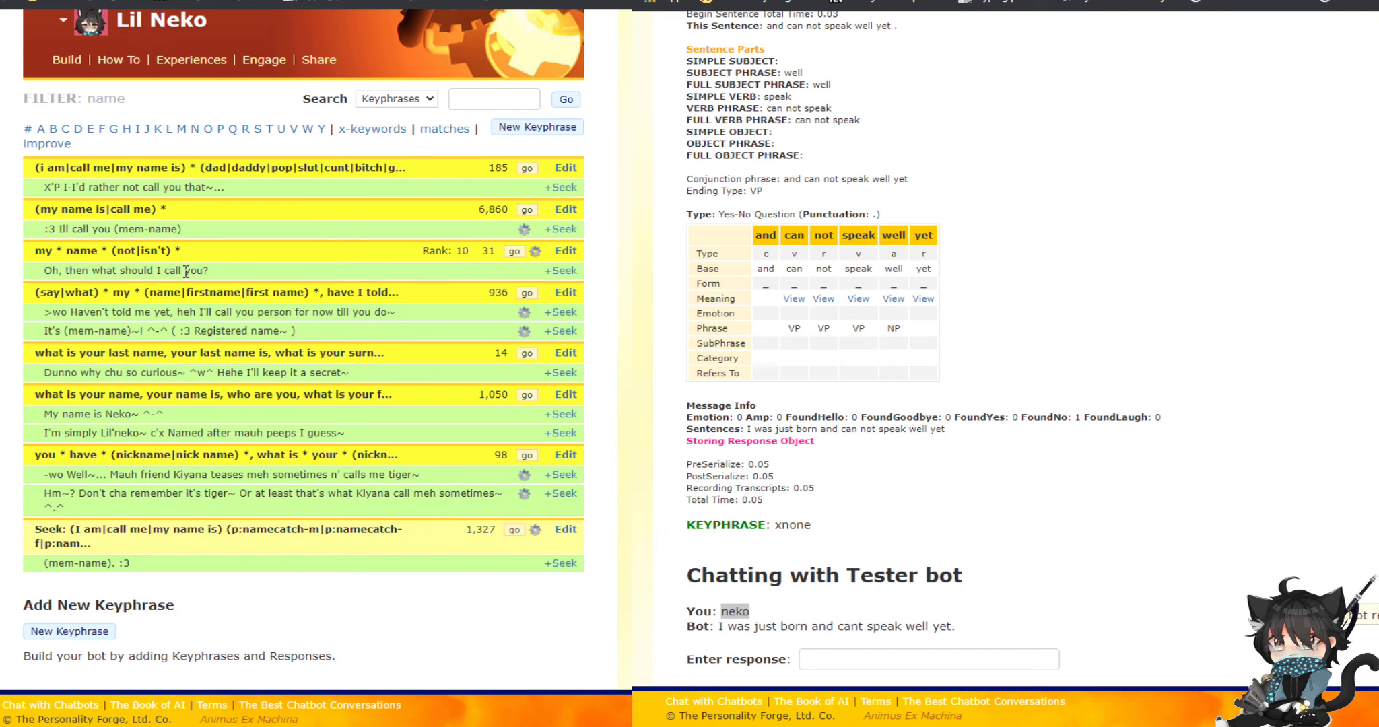
- Open a chat with Tester bot from its keyphrase editor and send "my name it tureeee"
{"action": "left_click", "coordinate": [219, 2]}
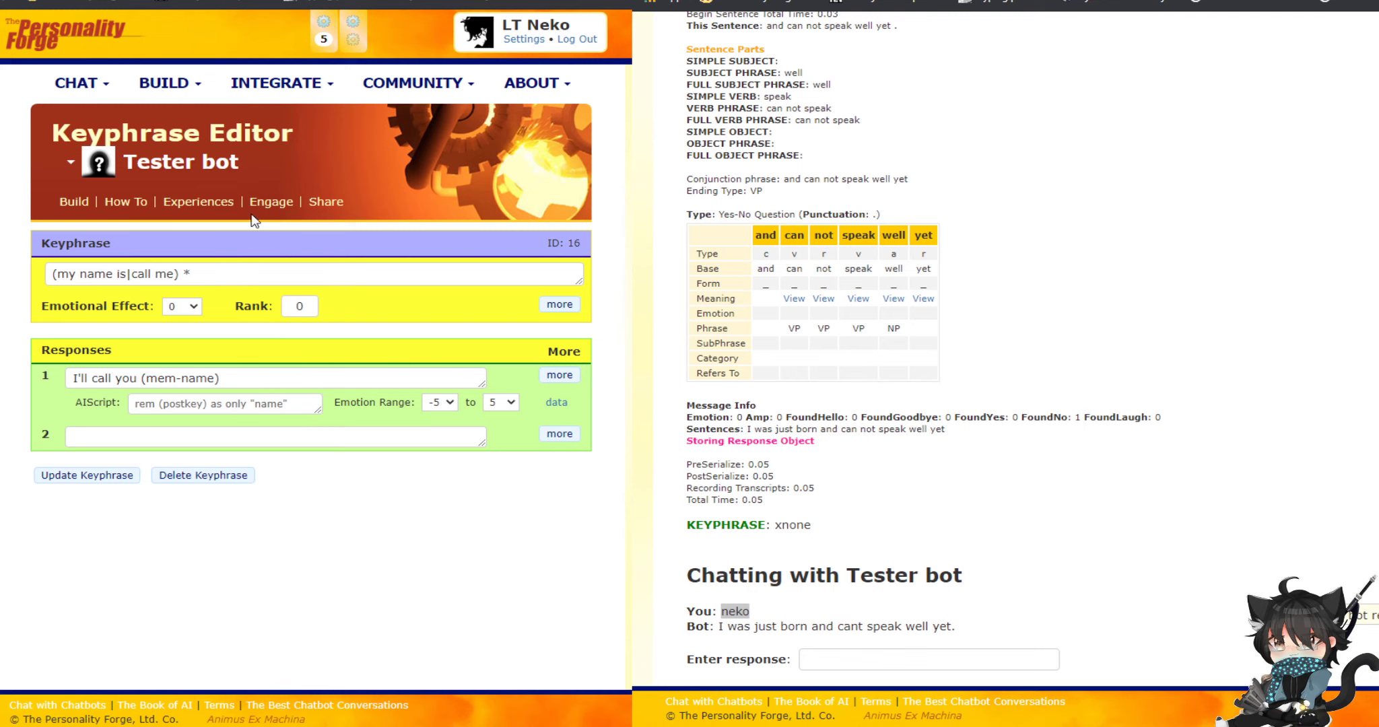
{"action": "mouse_move", "coordinate": [269, 203]}
{"action": "left_click", "coordinate": [268, 233]}
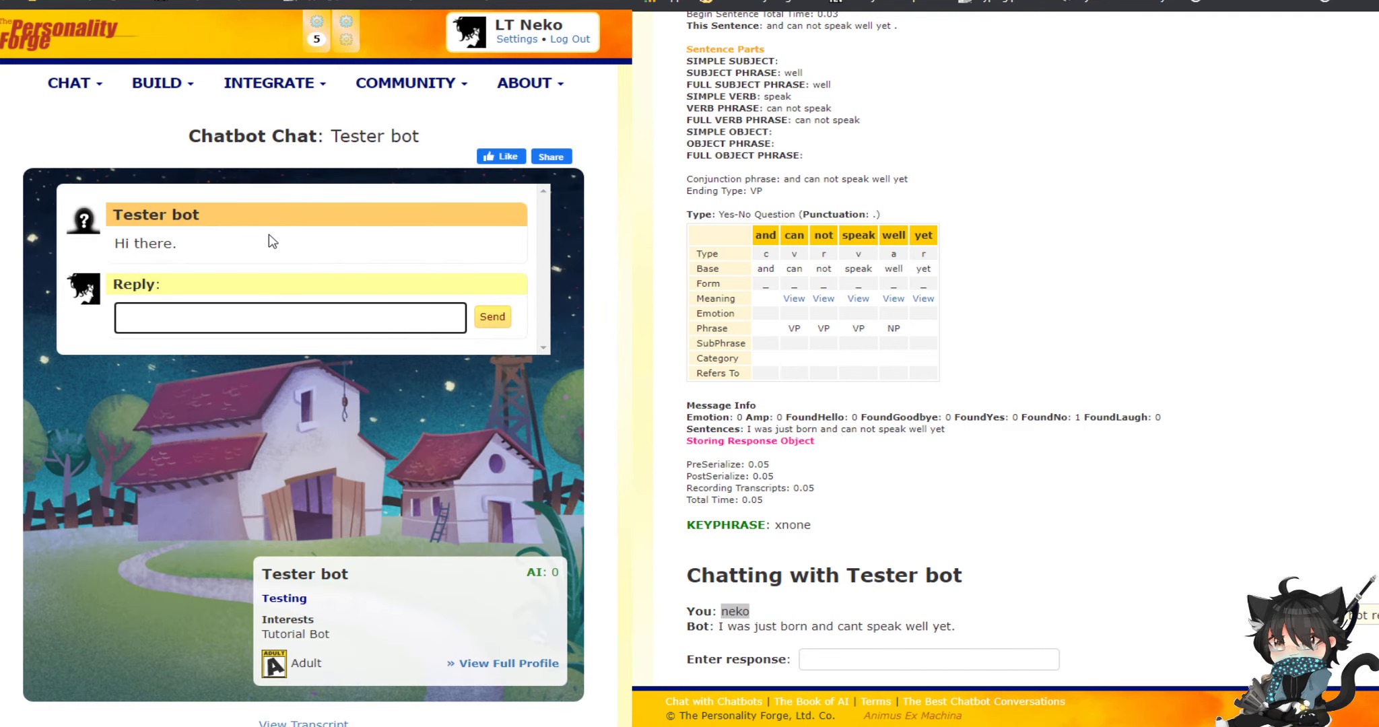
{"action": "type", "text": "my name it tureeee"}
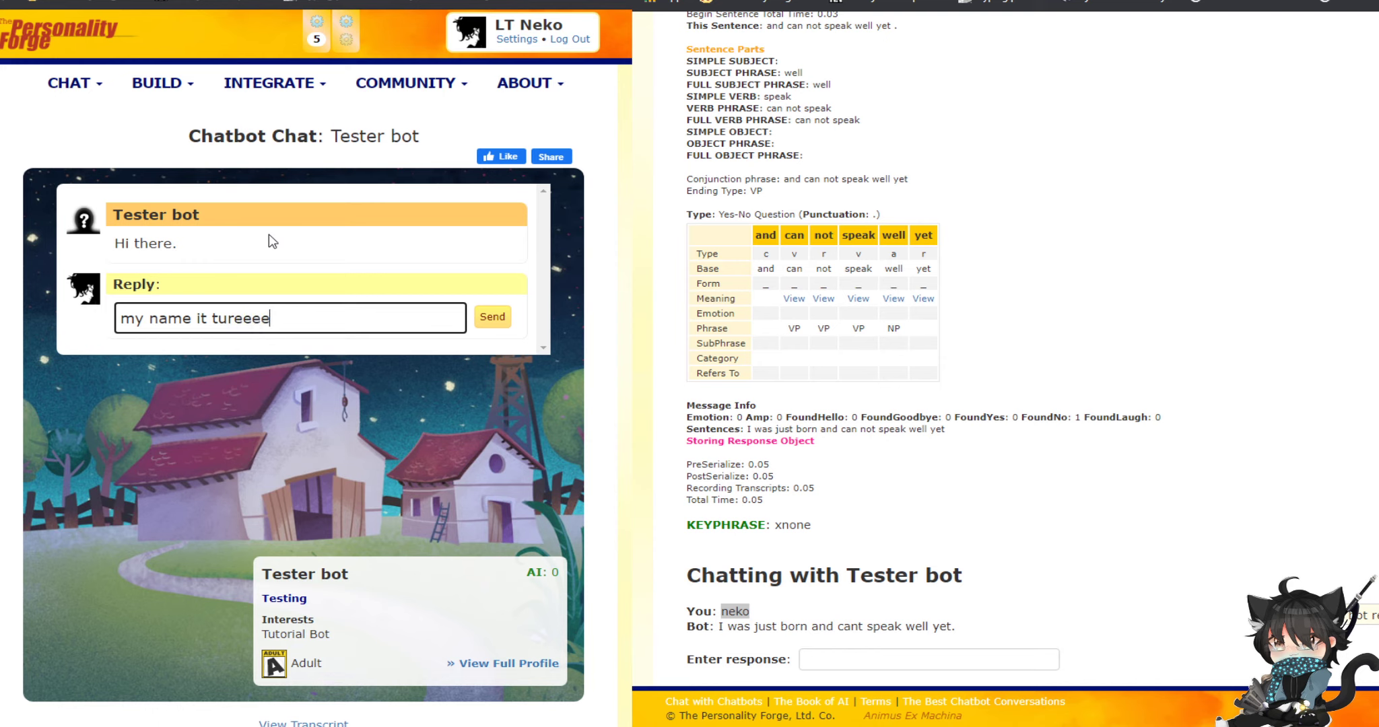
{"action": "key", "text": "Return"}
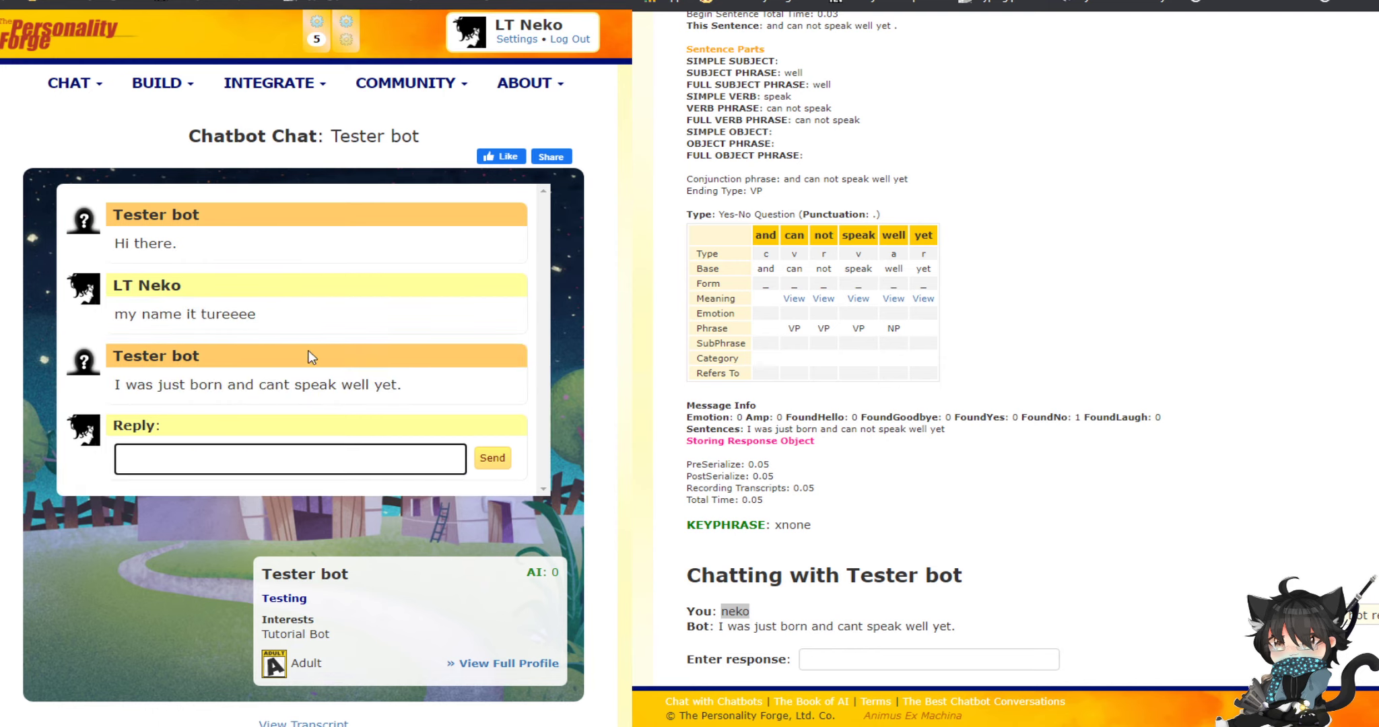
- Tell Tester bot "my name is true" and check the name in its reply
{"action": "left_click", "coordinate": [168, 447]}
{"action": "type", "text": "my name is true"}
{"action": "key", "text": "Return"}
{"action": "left_click_drag", "start_coordinate": [193, 422], "coordinate": [254, 428]}
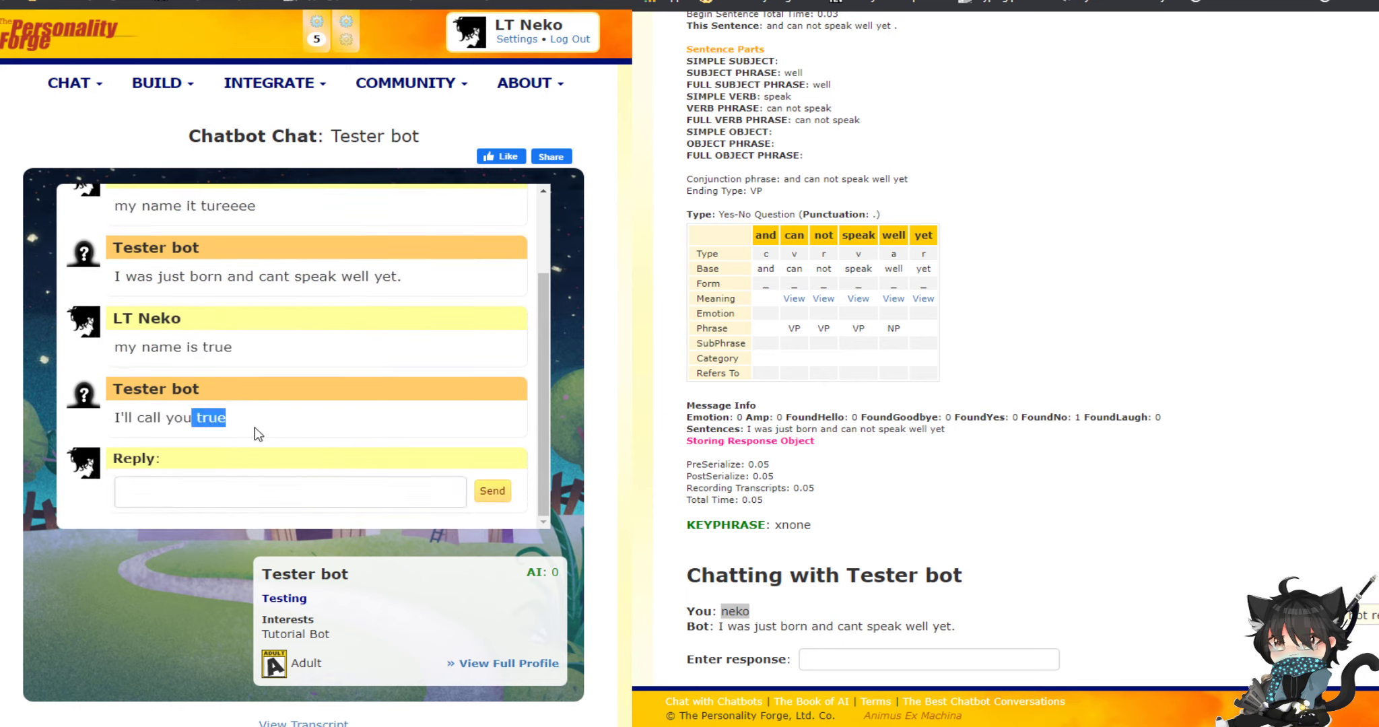
- Test an offensive name by sending Tester bot "my name is slut" and check the name in its reply
{"action": "left_click", "coordinate": [263, 501]}
{"action": "type", "text": "my "}
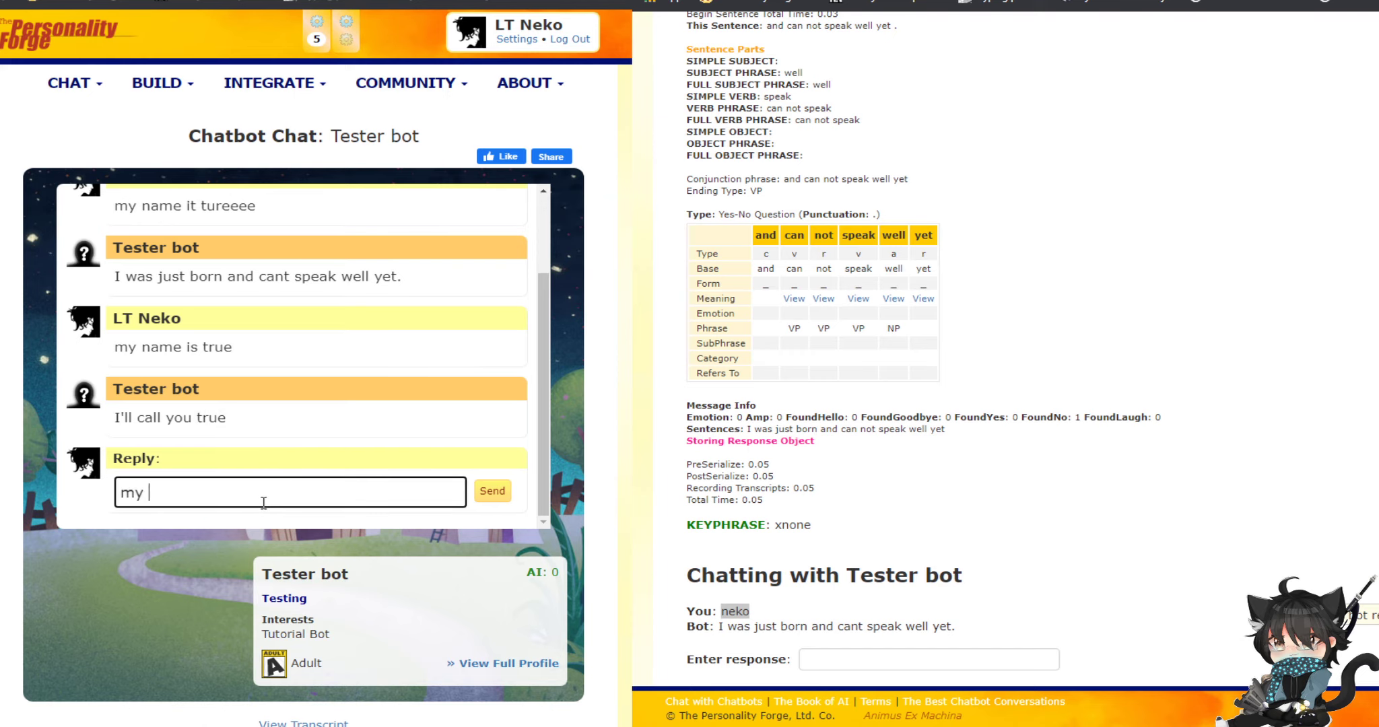
{"action": "type", "text": "name is slut"}
{"action": "key", "text": "Return"}
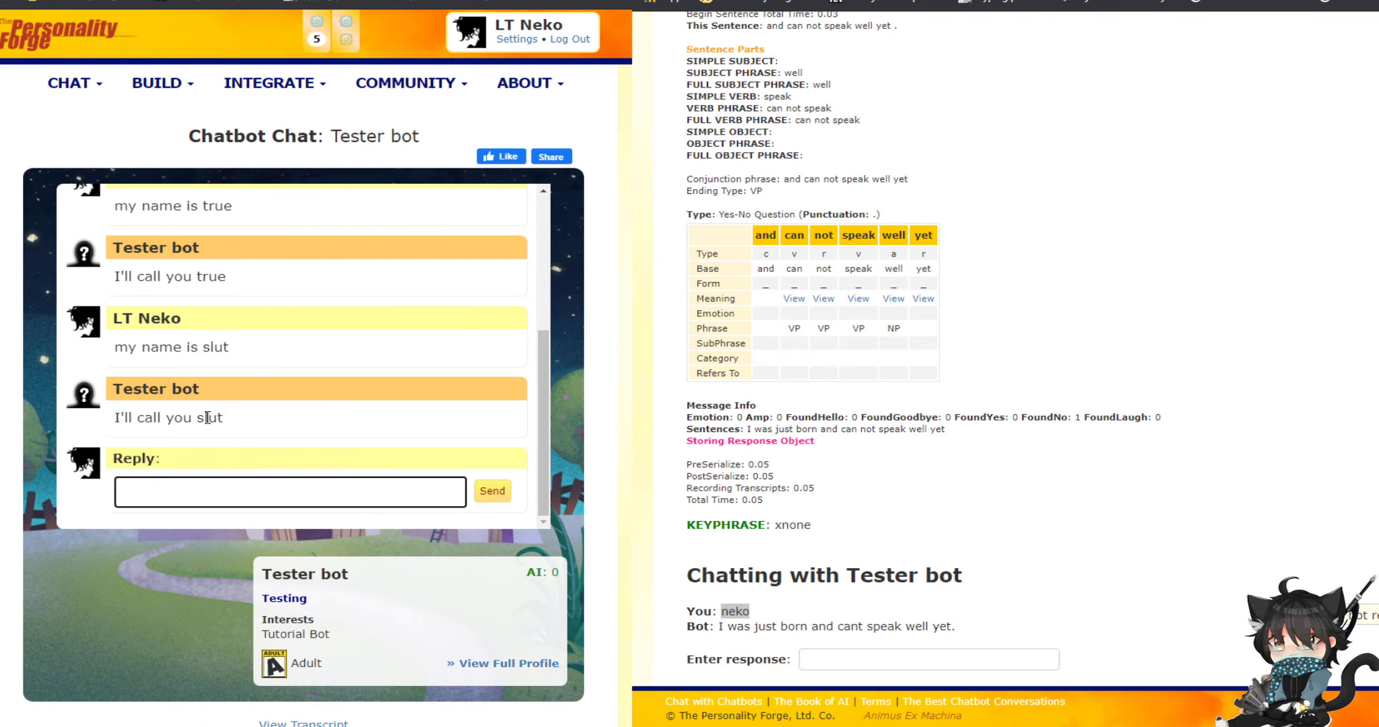
{"action": "double_click", "coordinate": [206, 419]}
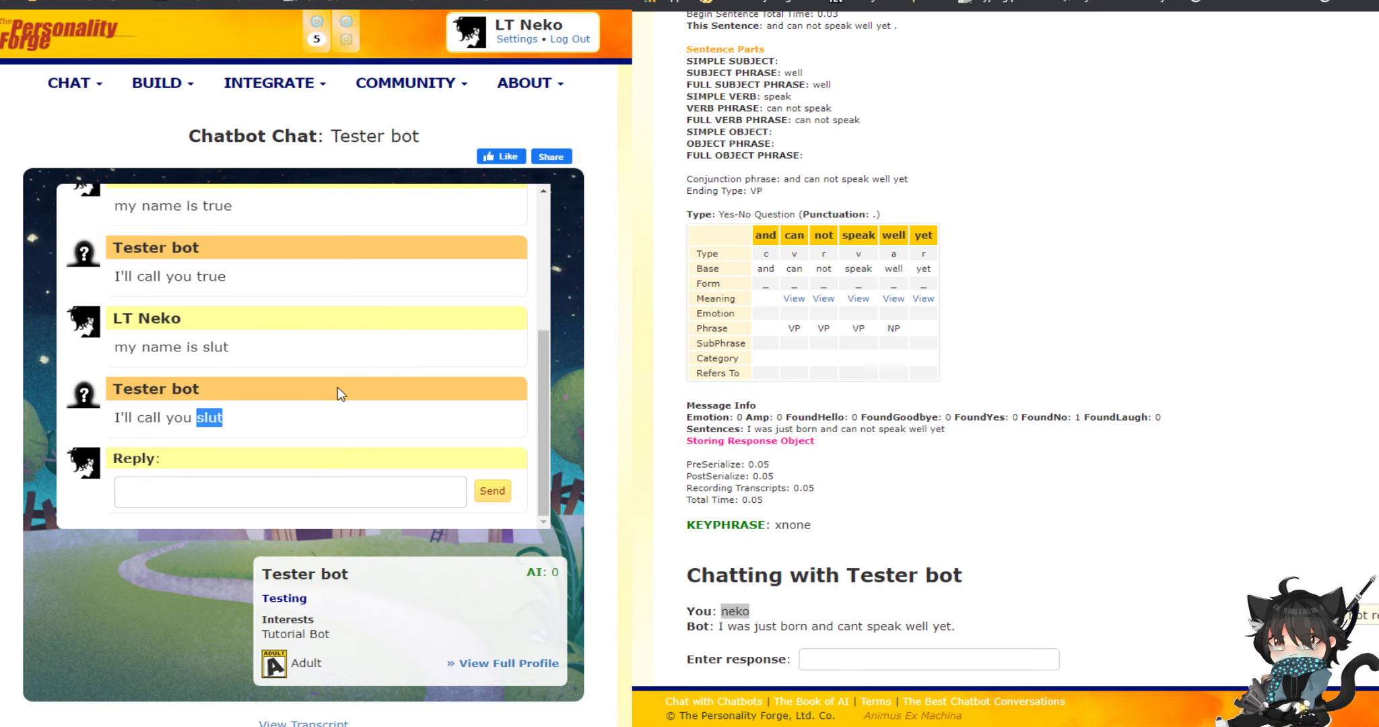
- Open Lil Neko's "(i am|call me|my name is)" keyphrase for unwanted names, examine its list of blocked words, and return to the keyphrase list
{"action": "left_click", "coordinate": [306, 2]}
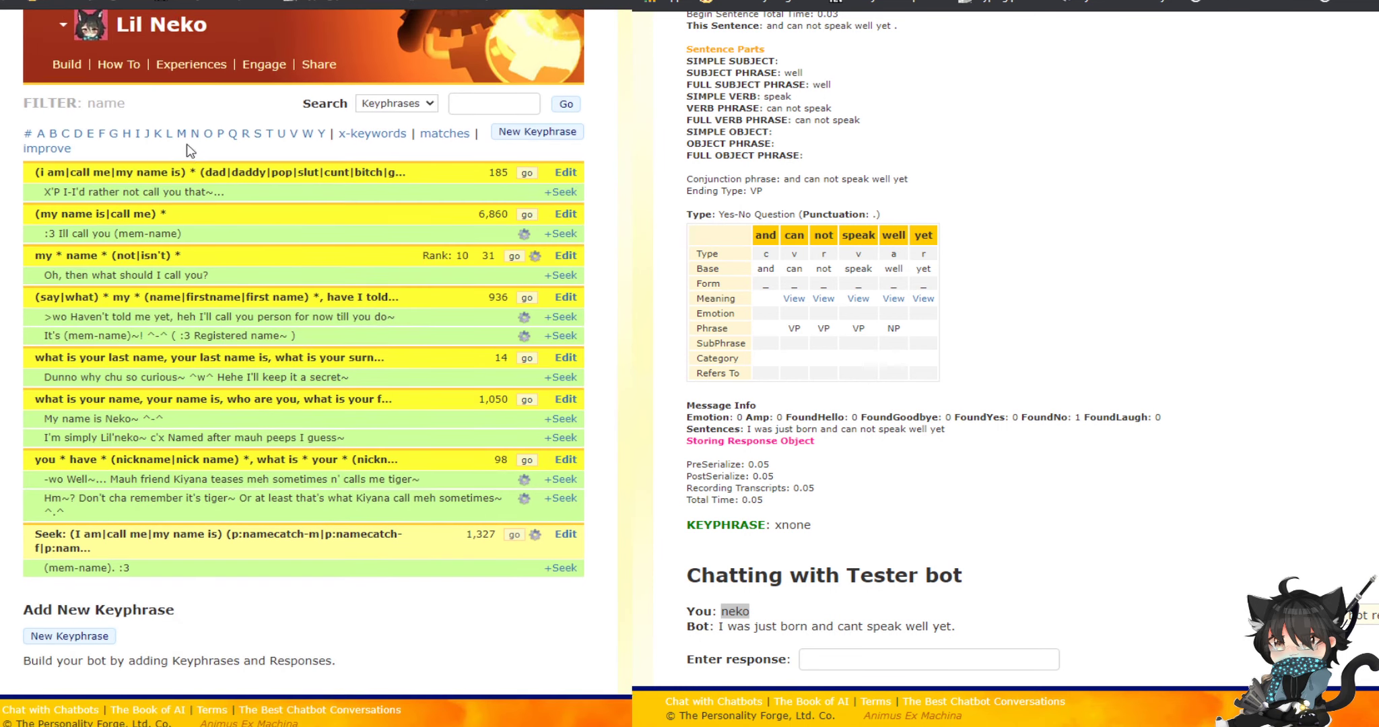
{"action": "scroll", "coordinate": [250, 202], "scroll_direction": "up", "scroll_amount": 2}
{"action": "left_click", "coordinate": [118, 169]}
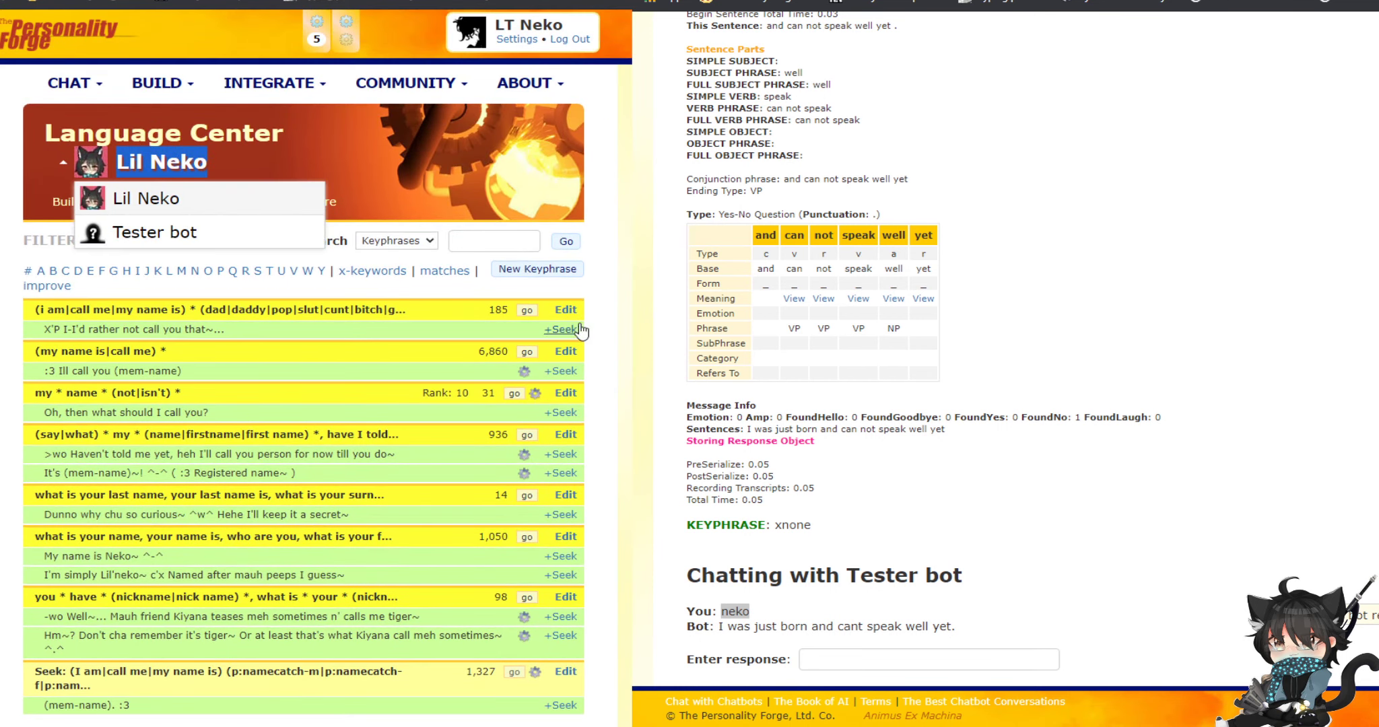
{"action": "left_click", "coordinate": [564, 310]}
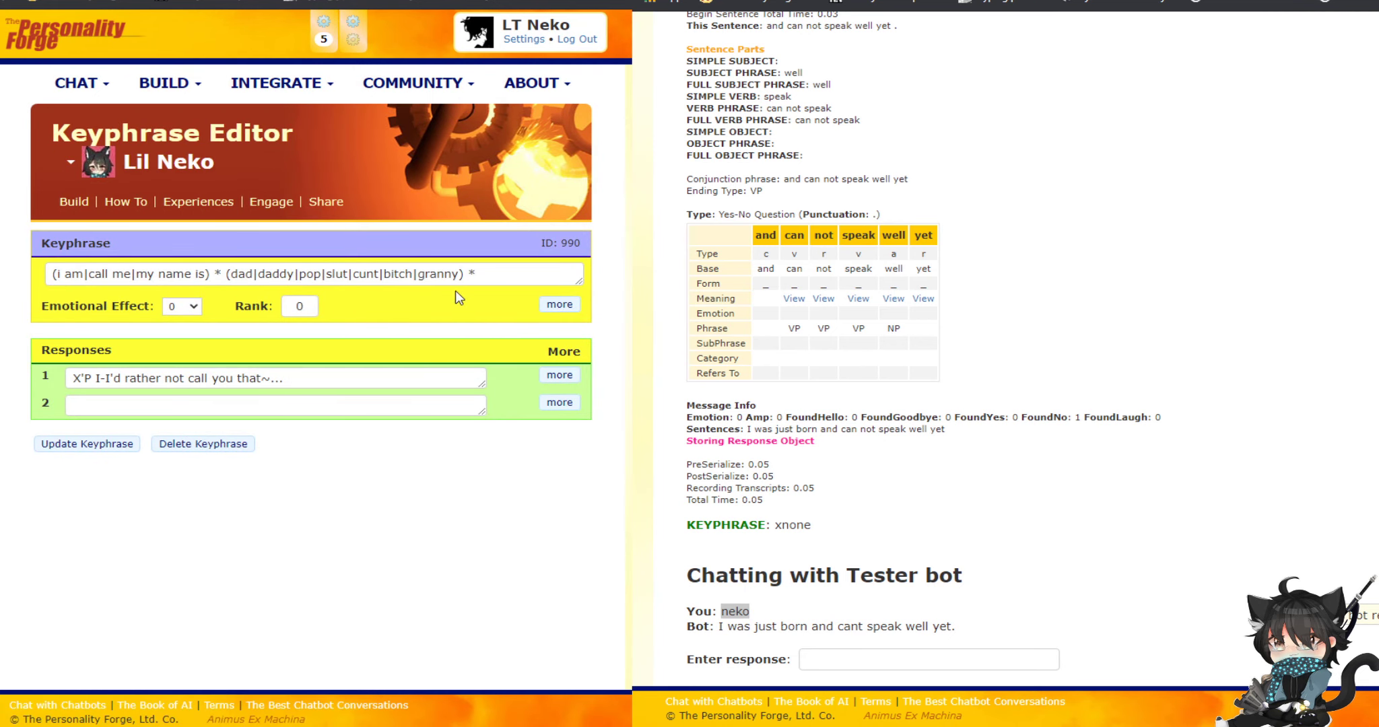
{"action": "left_click_drag", "start_coordinate": [480, 275], "coordinate": [32, 276]}
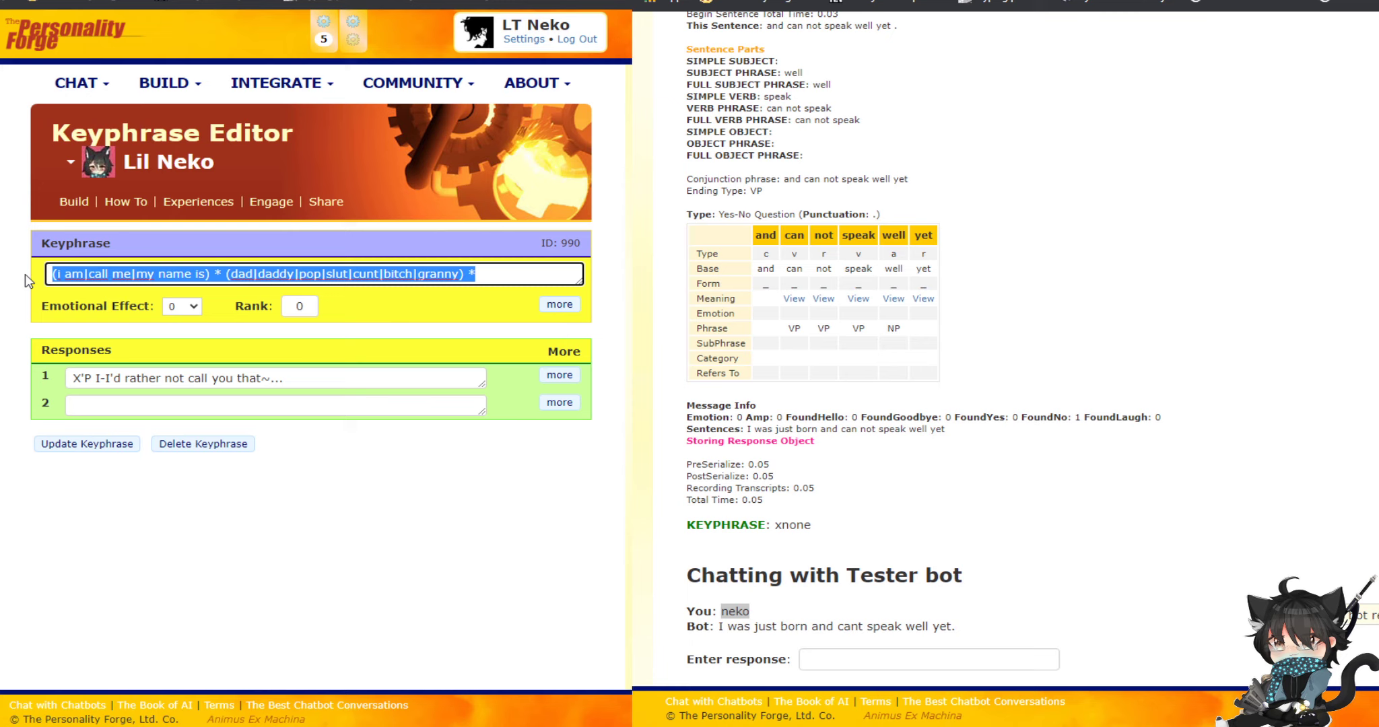
{"action": "left_click_drag", "start_coordinate": [229, 273], "coordinate": [403, 291]}
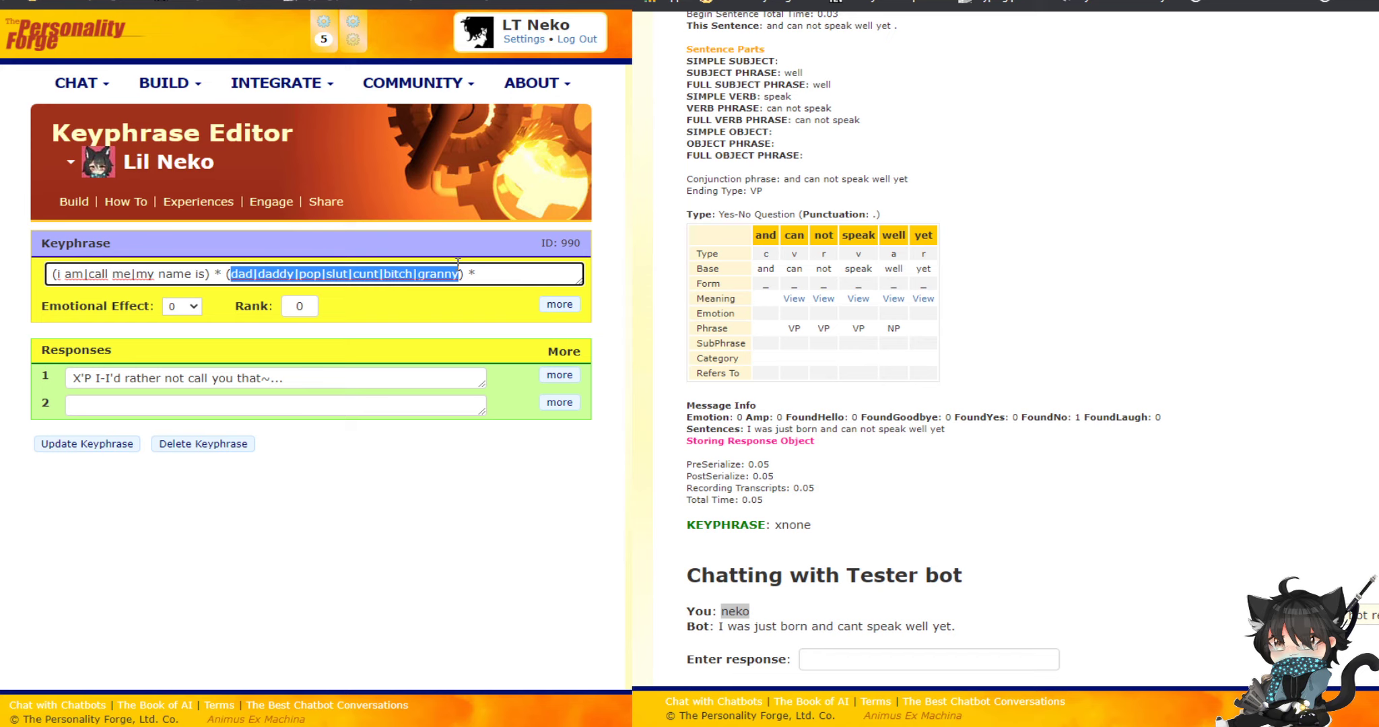
{"action": "key", "text": "alt+Left"}
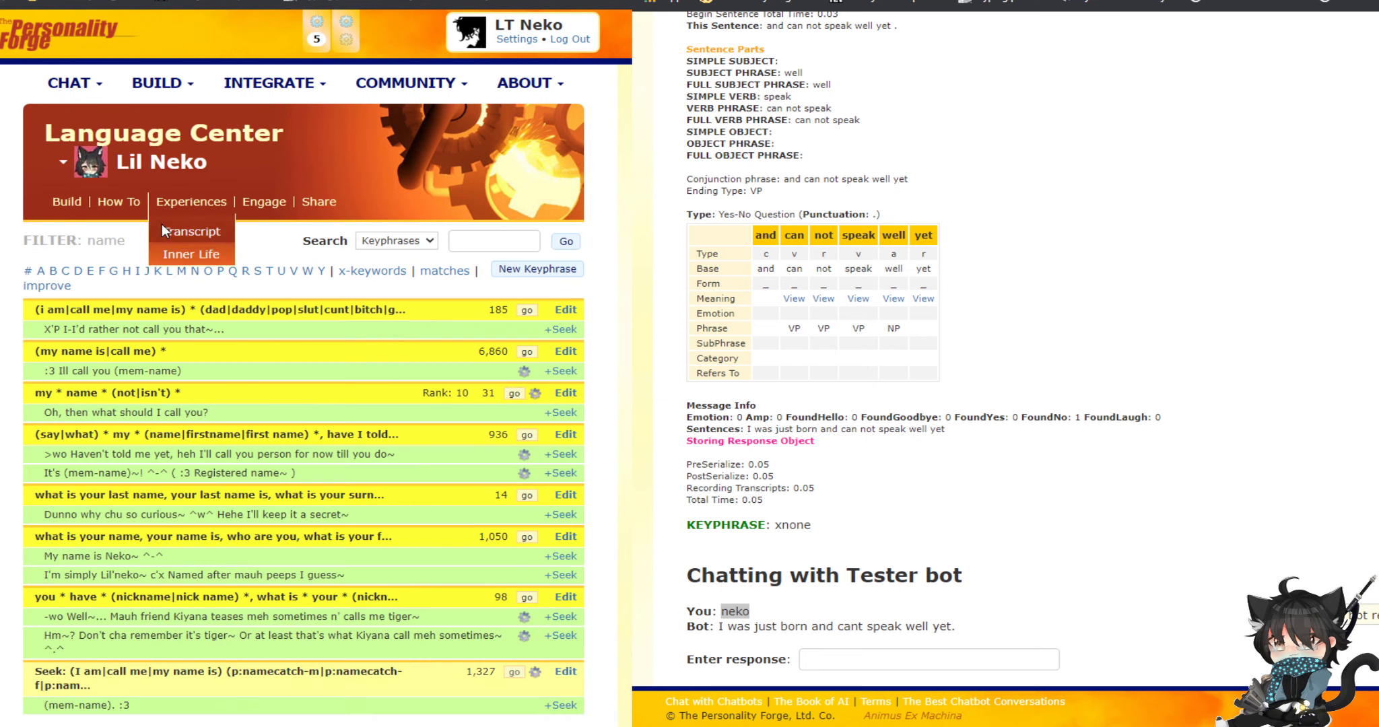
{"action": "scroll", "coordinate": [271, 427], "scroll_direction": "down", "scroll_amount": 1}
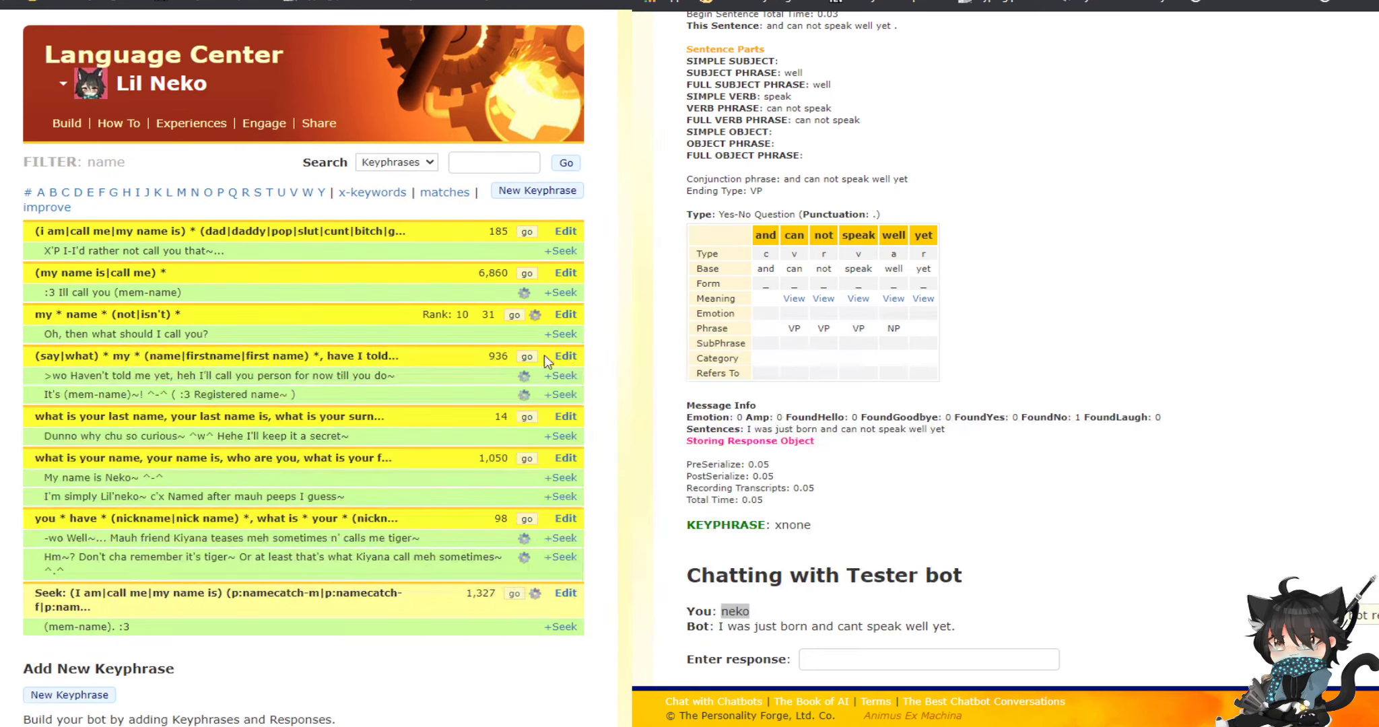
- Open Lil Neko's "(say|what) * my * (name|firstname|first name) *" keyphrase and examine its pattern and the first response's AIScript condition and text
{"action": "left_click", "coordinate": [564, 355]}
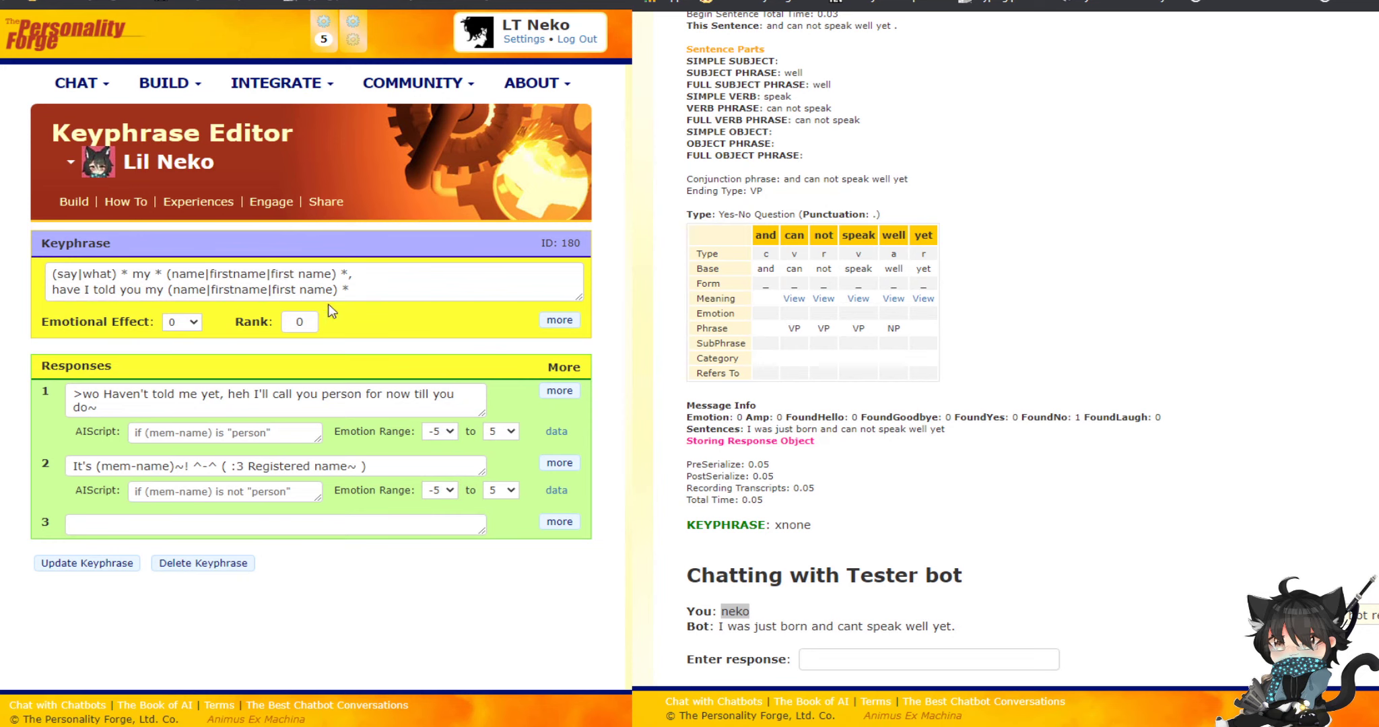
{"action": "left_click_drag", "start_coordinate": [361, 291], "coordinate": [53, 273]}
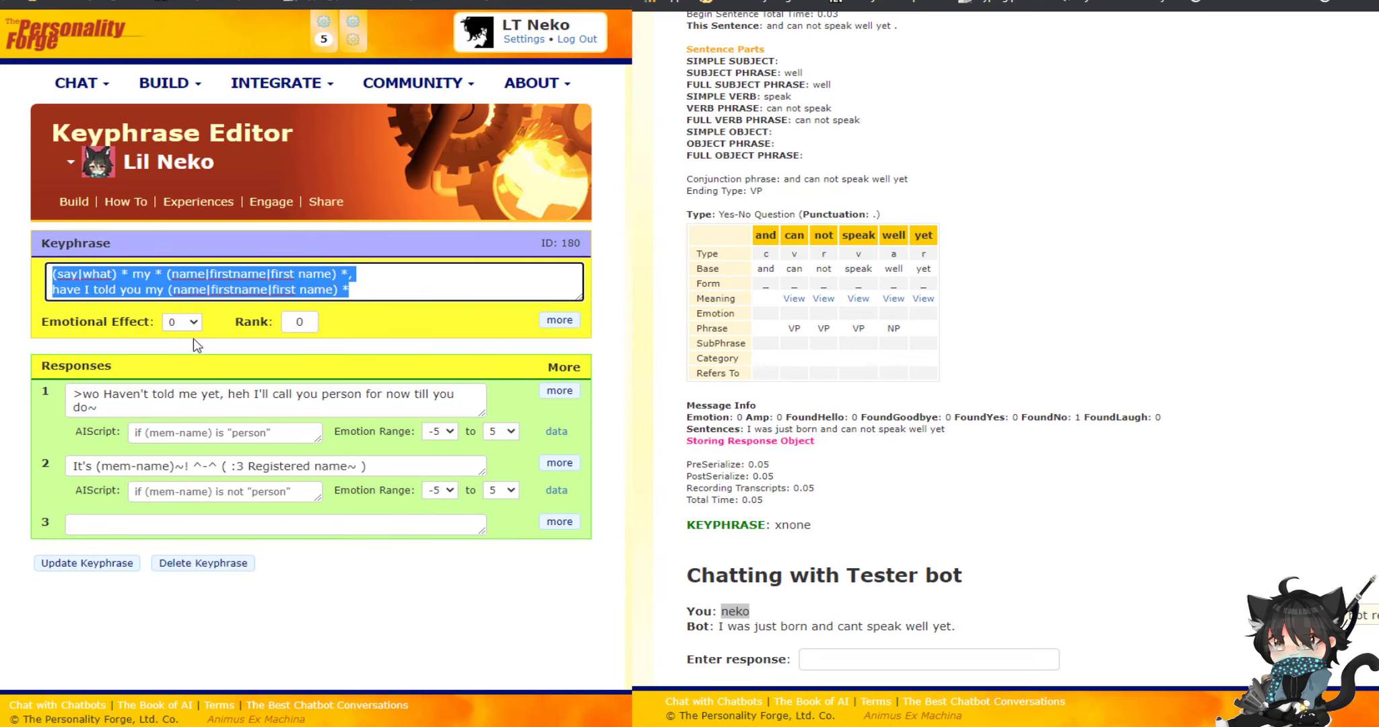
{"action": "left_click_drag", "start_coordinate": [233, 433], "coordinate": [268, 434]}
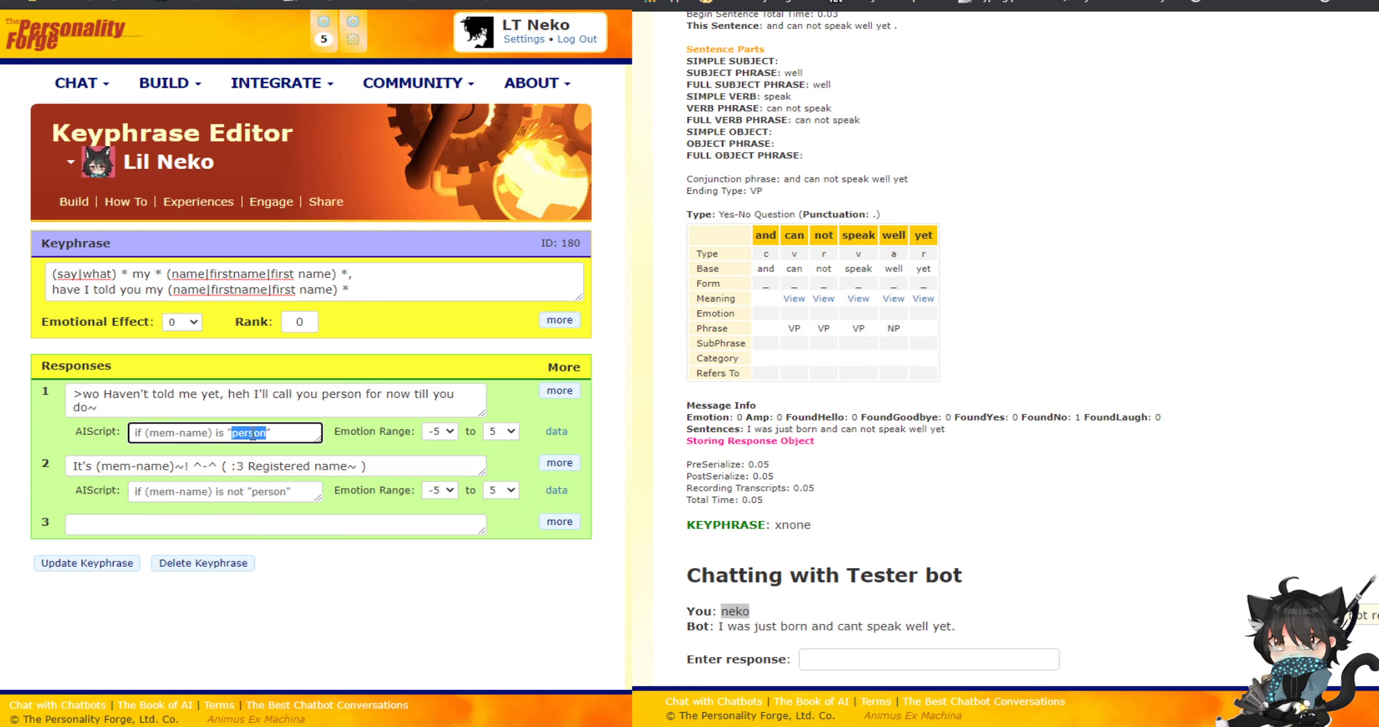
{"action": "left_click_drag", "start_coordinate": [115, 404], "coordinate": [27, 379]}
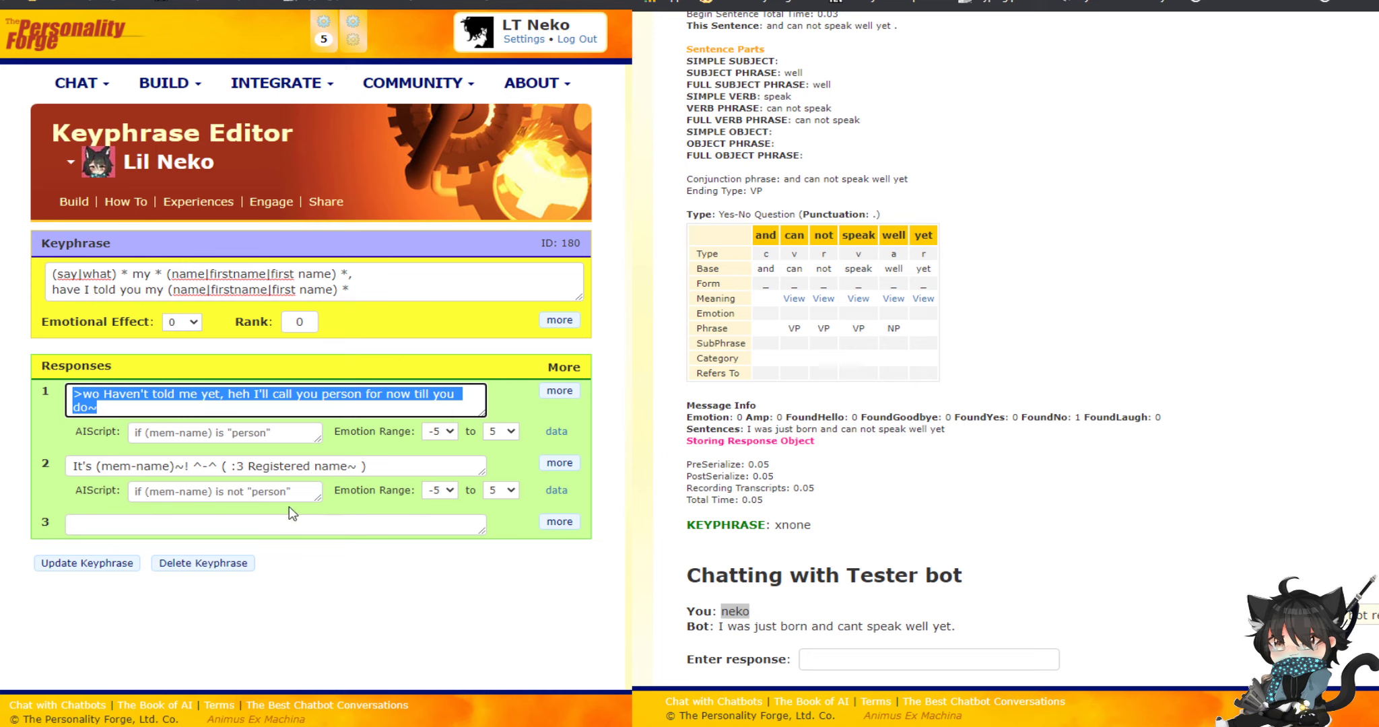
- Examine the second response's "if (mem-name) is not "person"" AIScript and its text, and return to Lil Neko's name-filtered keyphrase list
{"action": "left_click_drag", "start_coordinate": [291, 495], "coordinate": [121, 508]}
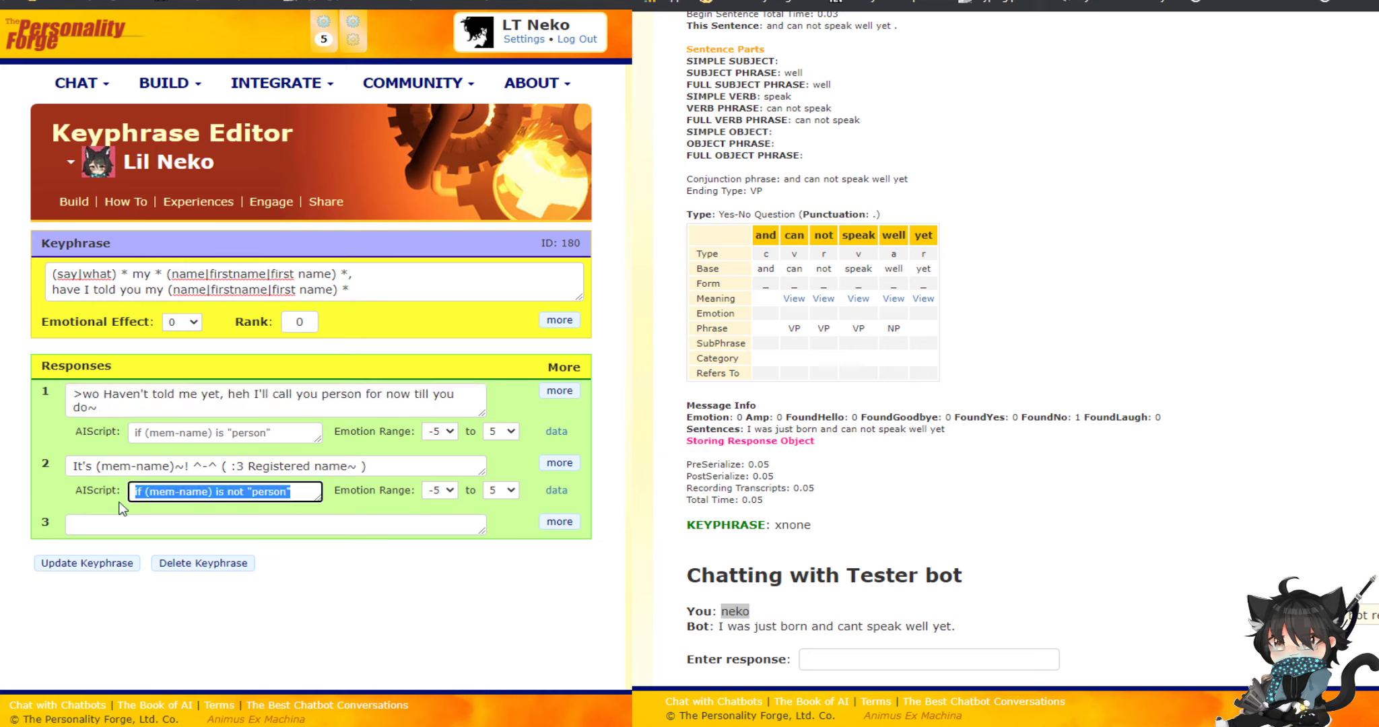
{"action": "left_click", "coordinate": [214, 493]}
{"action": "left_click_drag", "start_coordinate": [215, 492], "coordinate": [245, 490]}
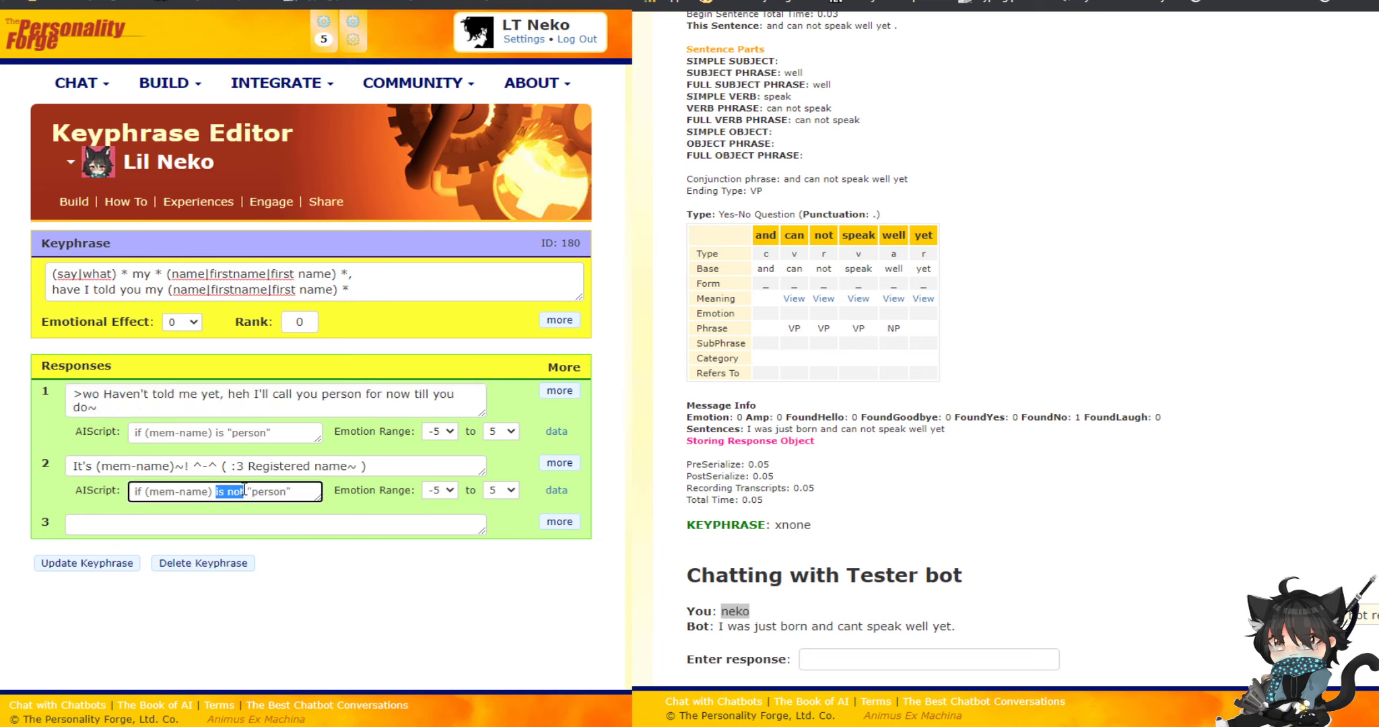
{"action": "left_click", "coordinate": [396, 465]}
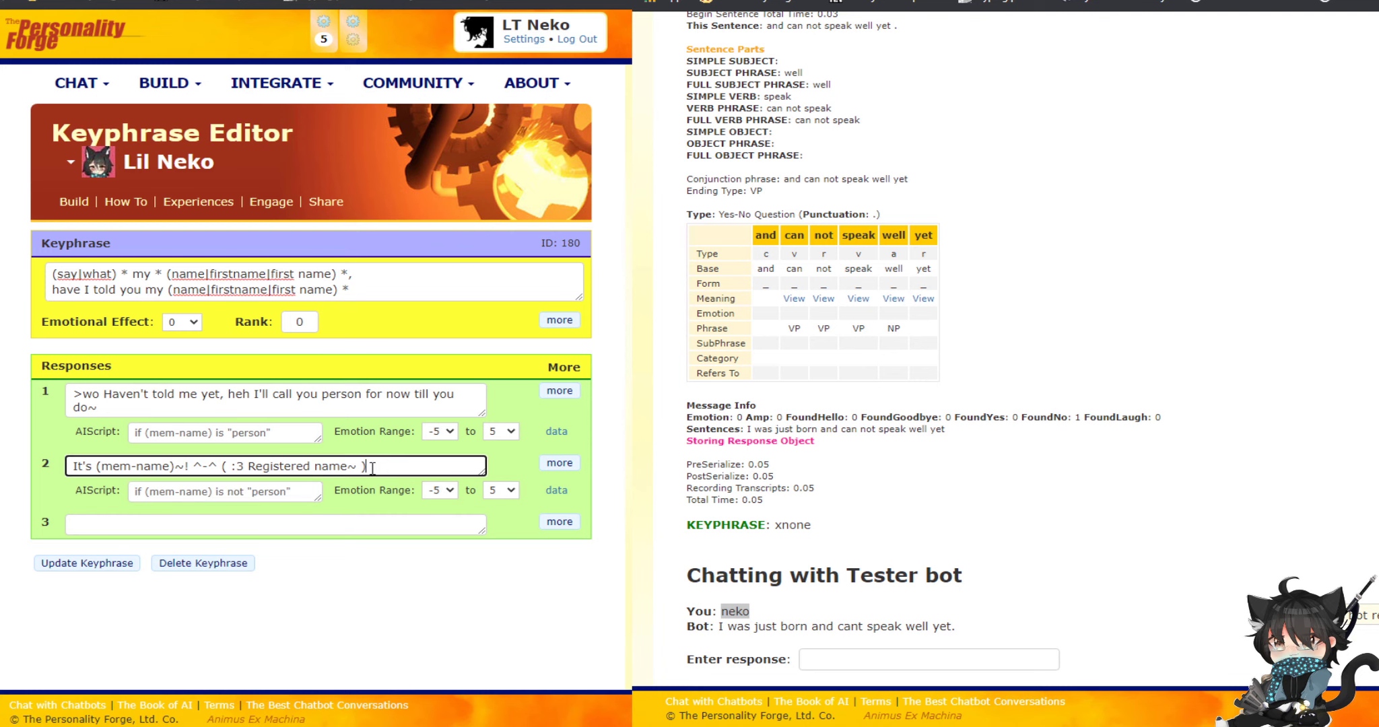
{"action": "left_click_drag", "start_coordinate": [373, 468], "coordinate": [41, 485]}
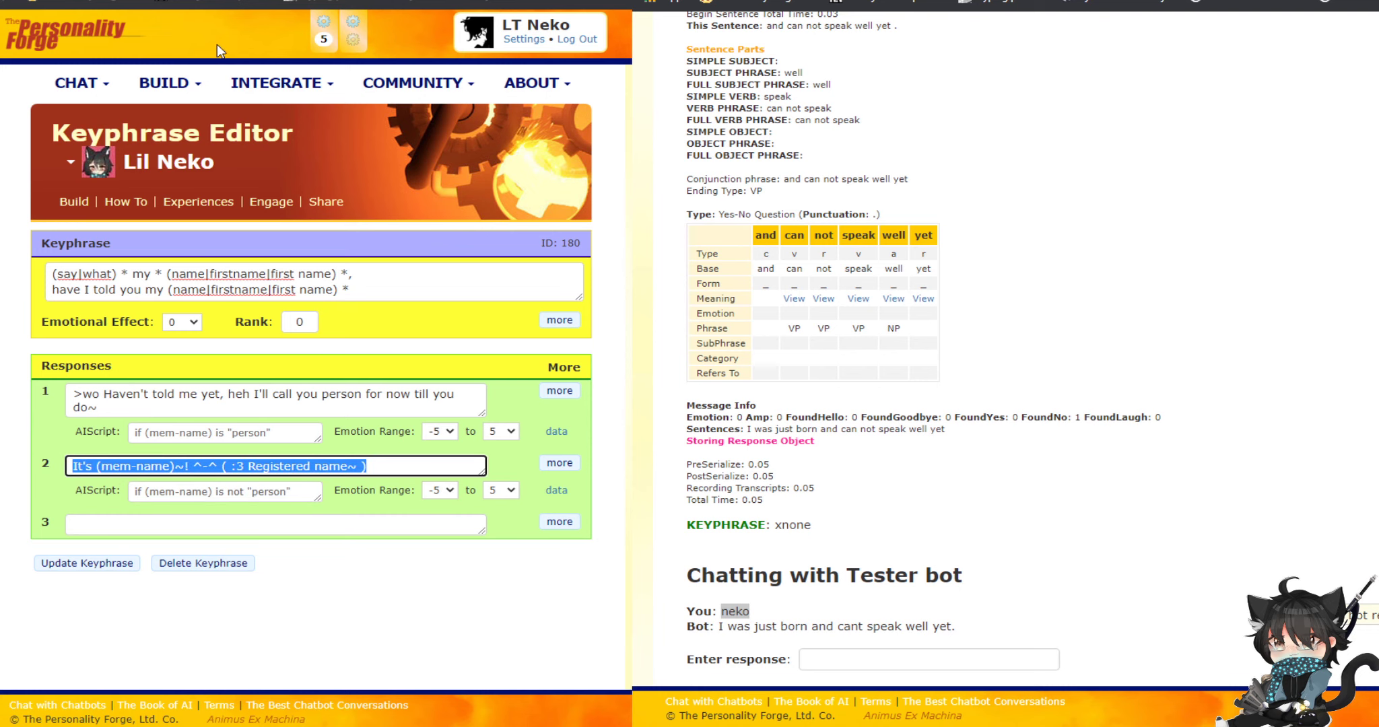
{"action": "left_click", "coordinate": [232, 0]}
{"action": "left_click", "coordinate": [202, 0]}
{"action": "left_click", "coordinate": [10, 0]}
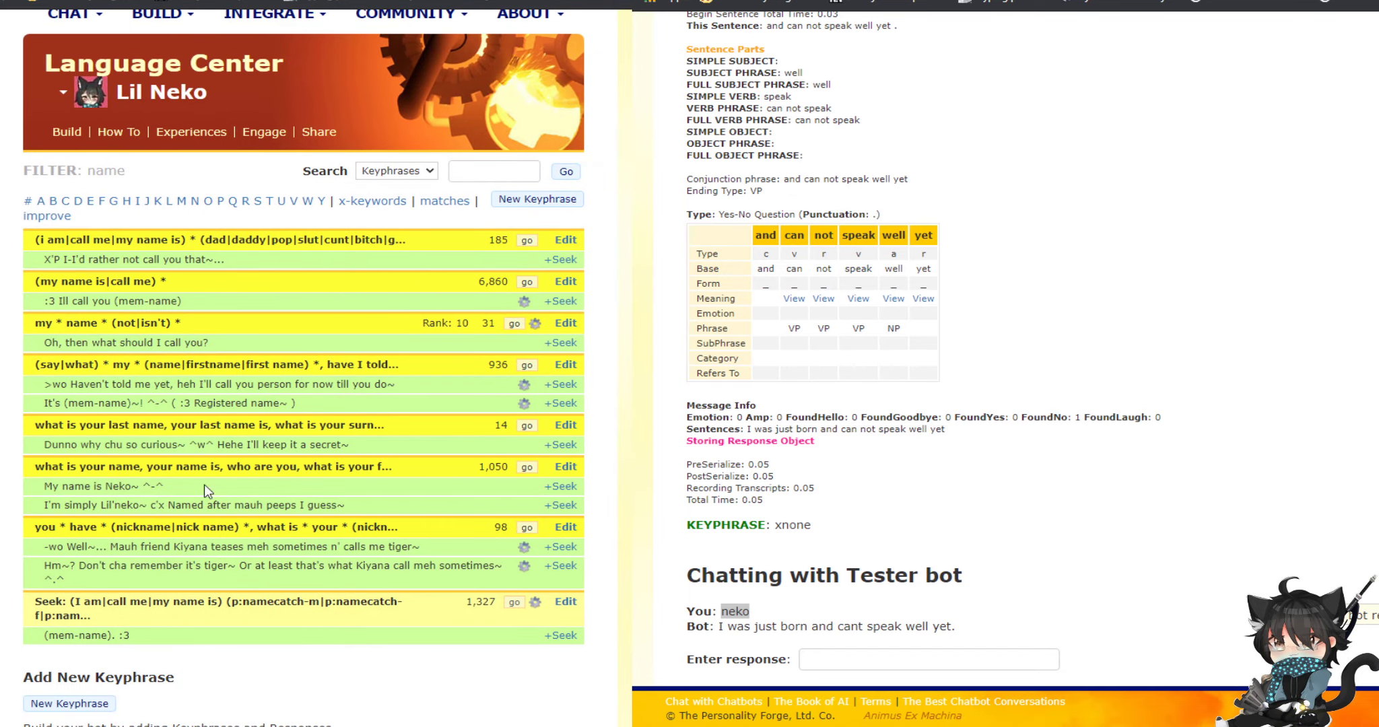